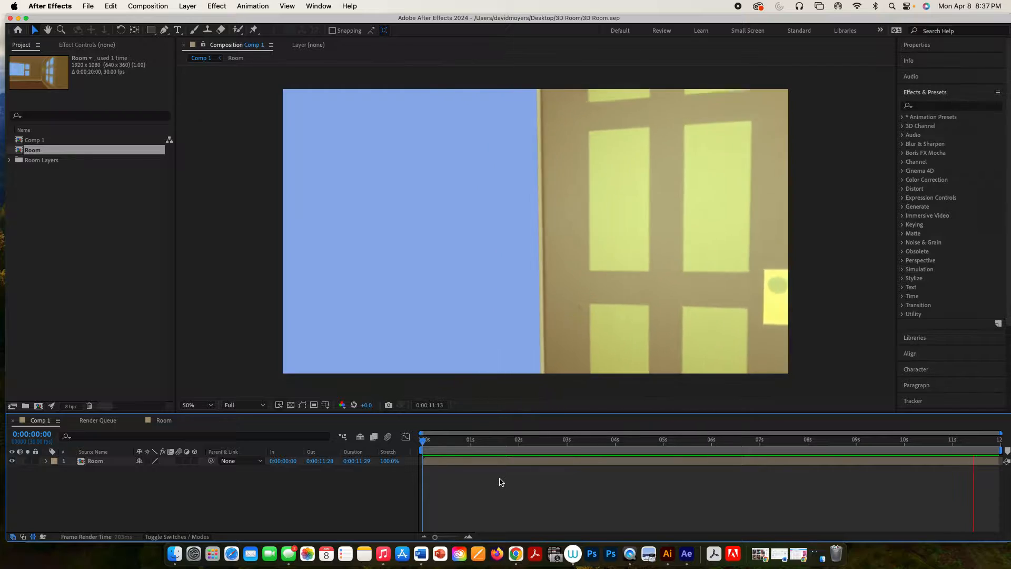
# Stop the preview, switch to Illustrator, and examine Room.ai's layers by hiding each from Ceiling to Floor before showing them all again.
pyautogui.press('space')
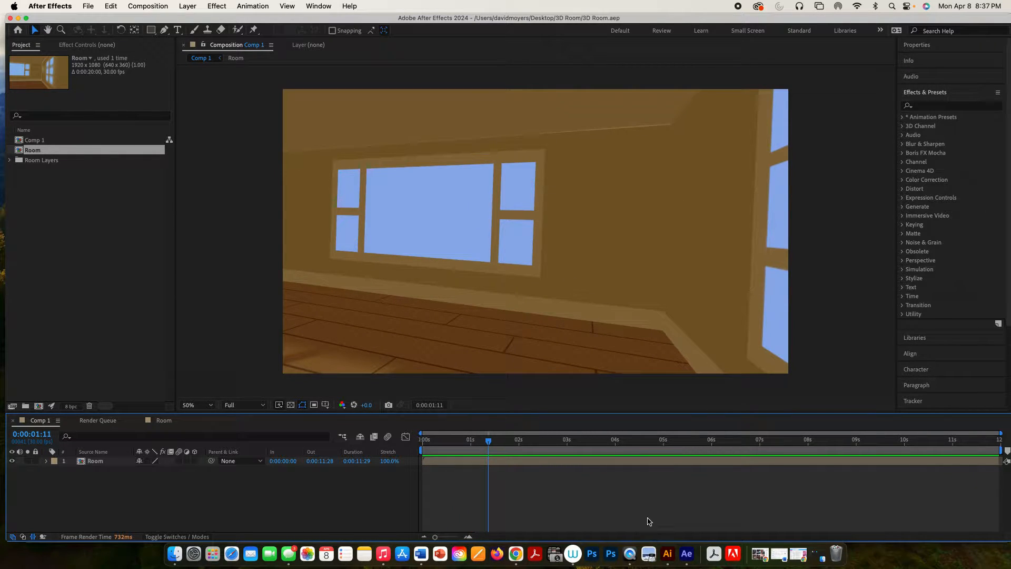
pyautogui.click(668, 554)
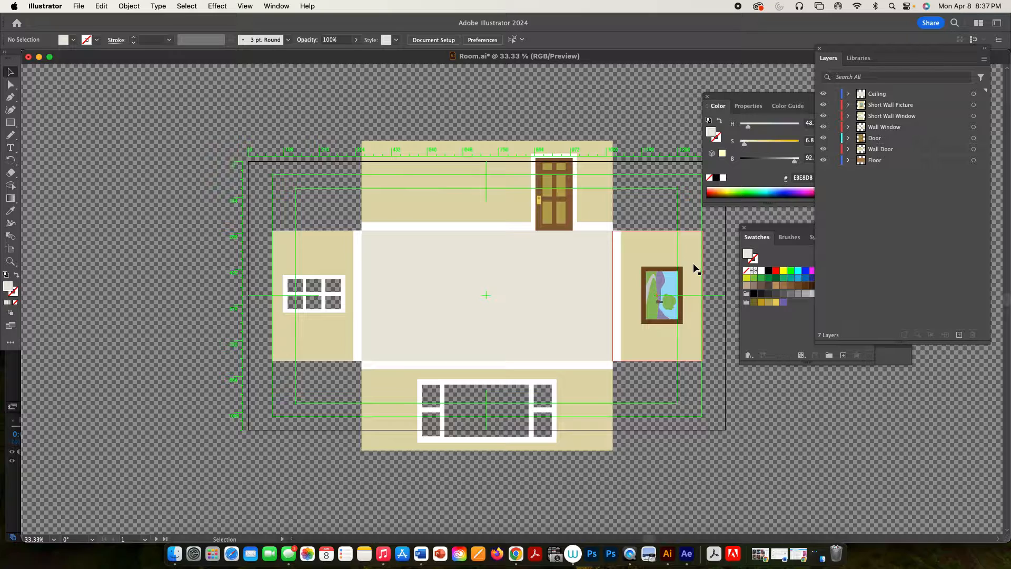
pyautogui.click(823, 93)
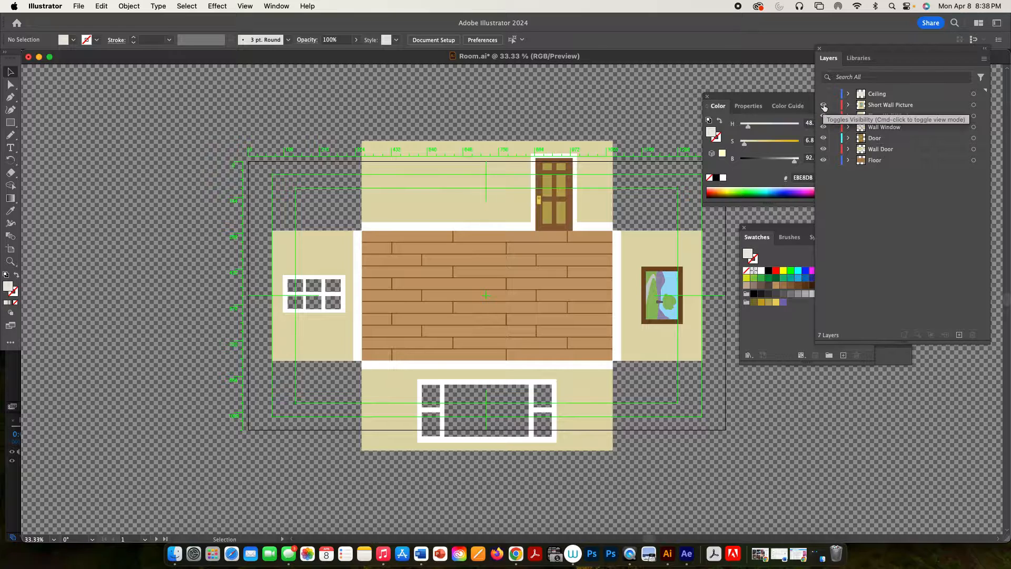
pyautogui.click(823, 105)
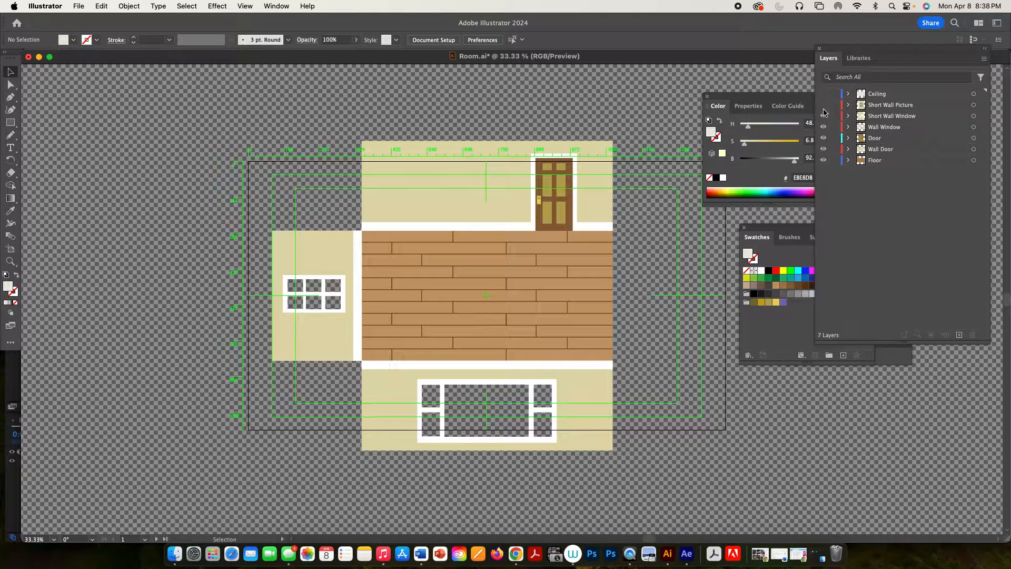
pyautogui.click(823, 116)
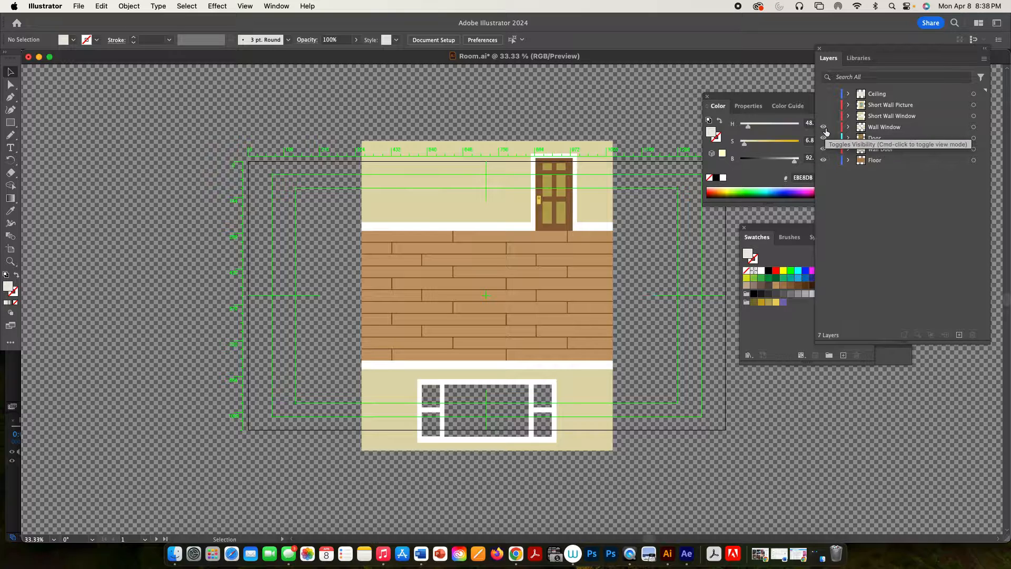
pyautogui.click(824, 127)
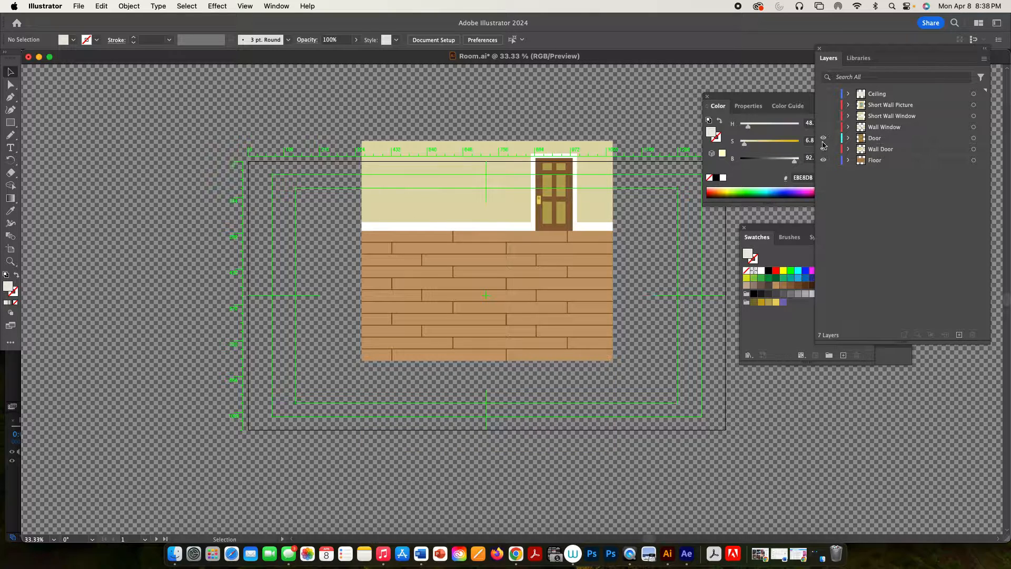
pyautogui.click(824, 138)
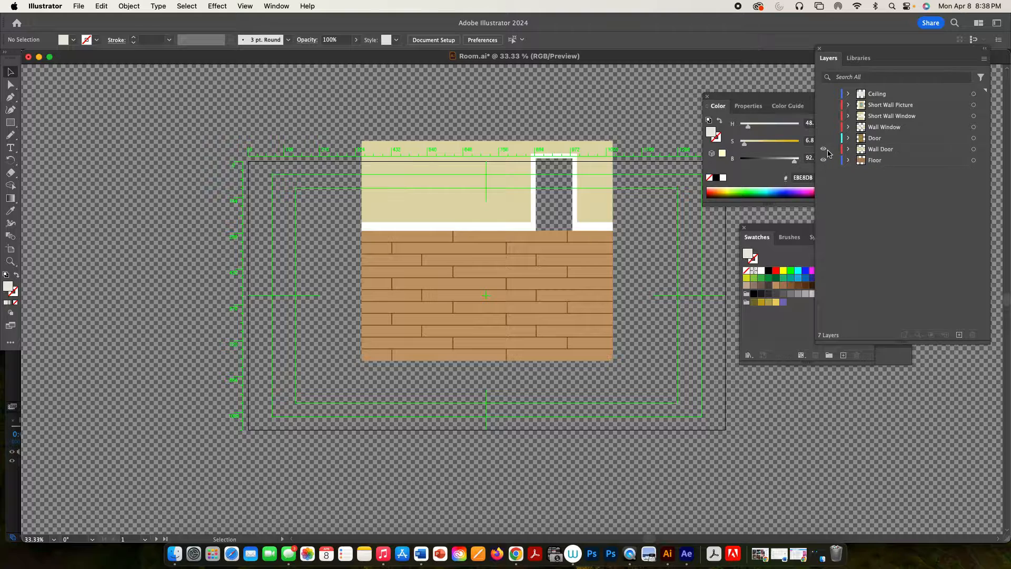
pyautogui.click(823, 150)
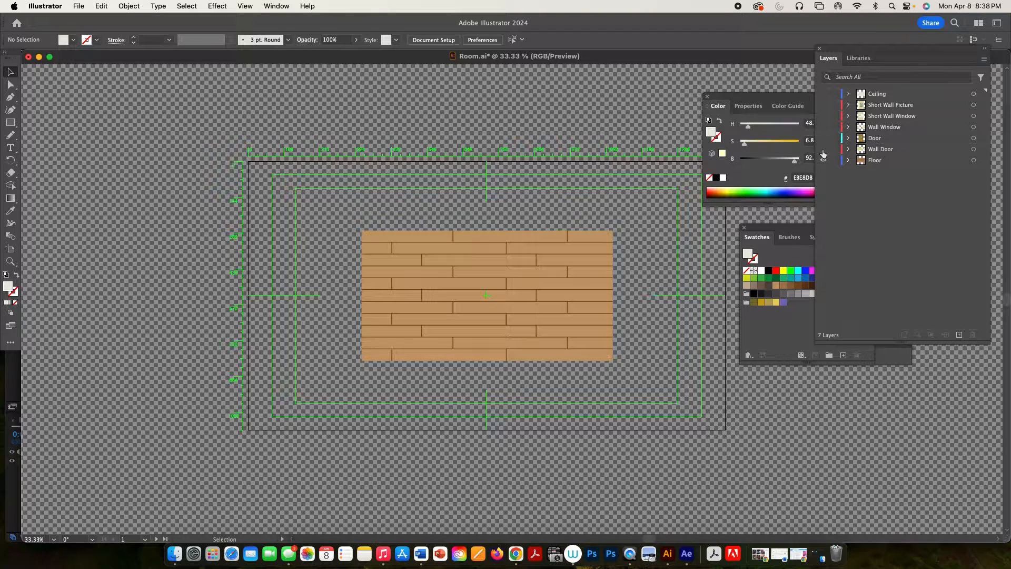
pyautogui.click(823, 158)
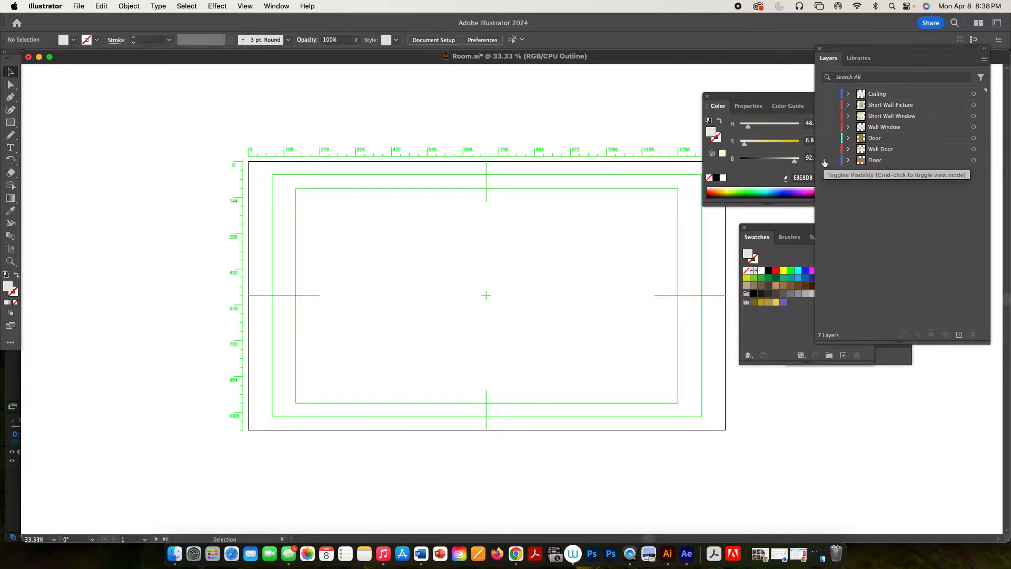
pyautogui.click(823, 159)
pyautogui.moveTo(824, 149); pyautogui.dragTo(826, 93)
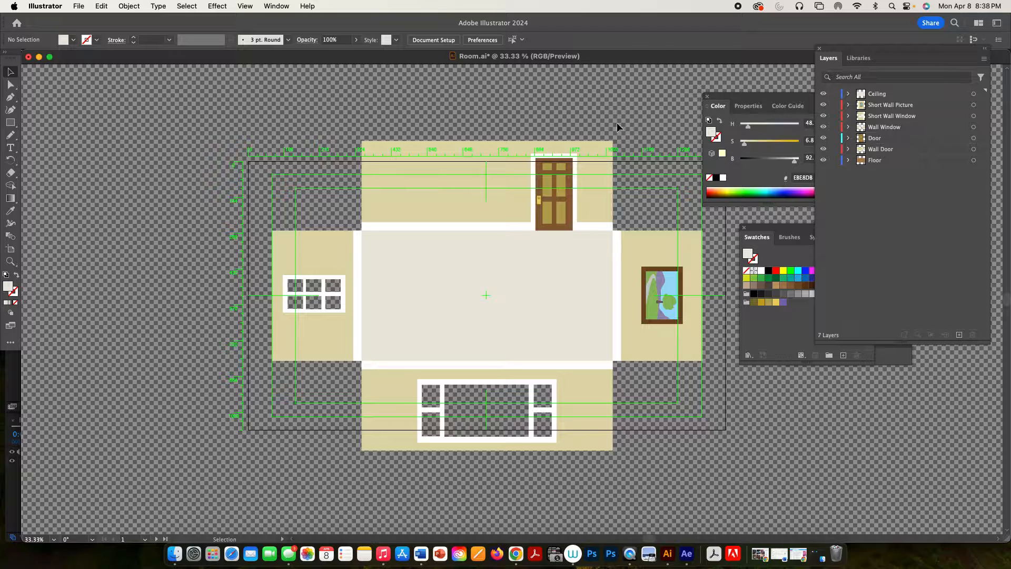
# Minimize the Room.ai document, switch back to After Effects and create a new project.
pyautogui.click(40, 57)
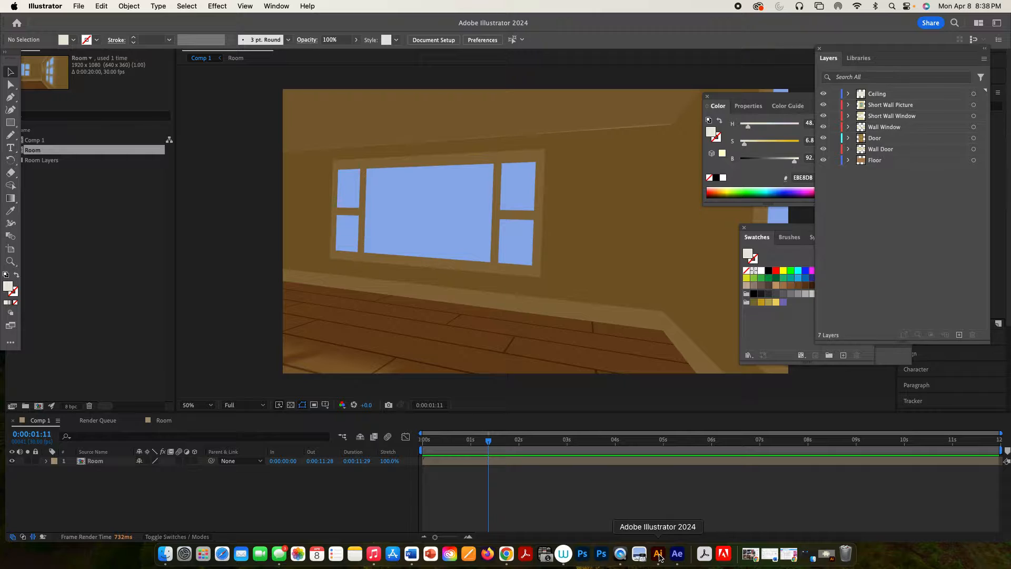
pyautogui.click(635, 445)
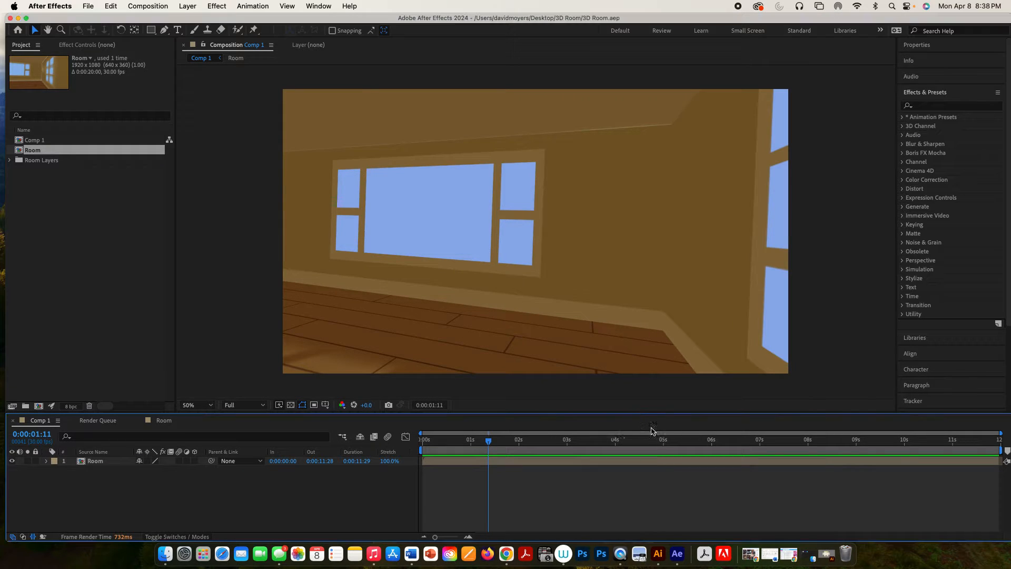
pyautogui.click(96, 7)
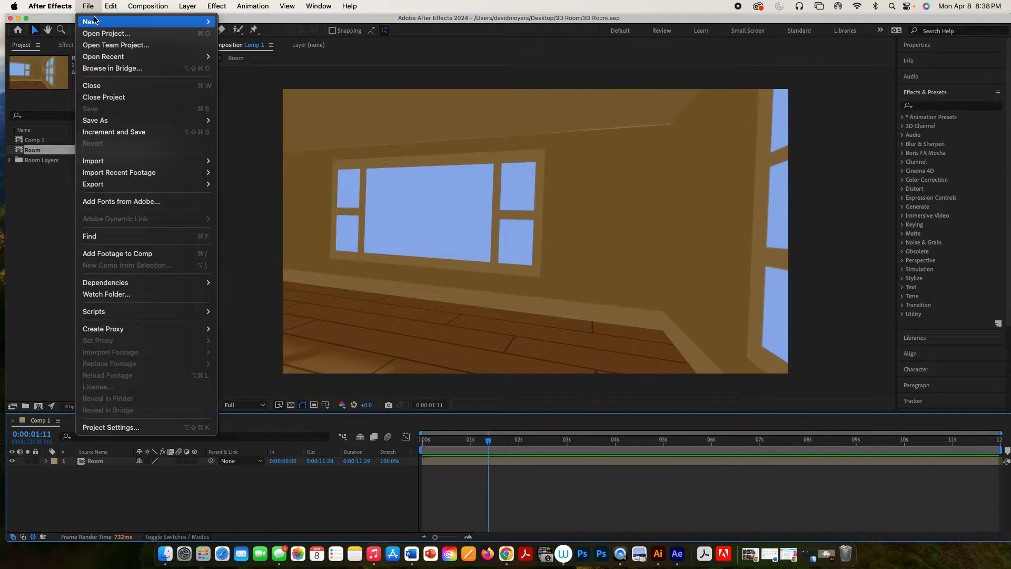
pyautogui.moveTo(96, 22)
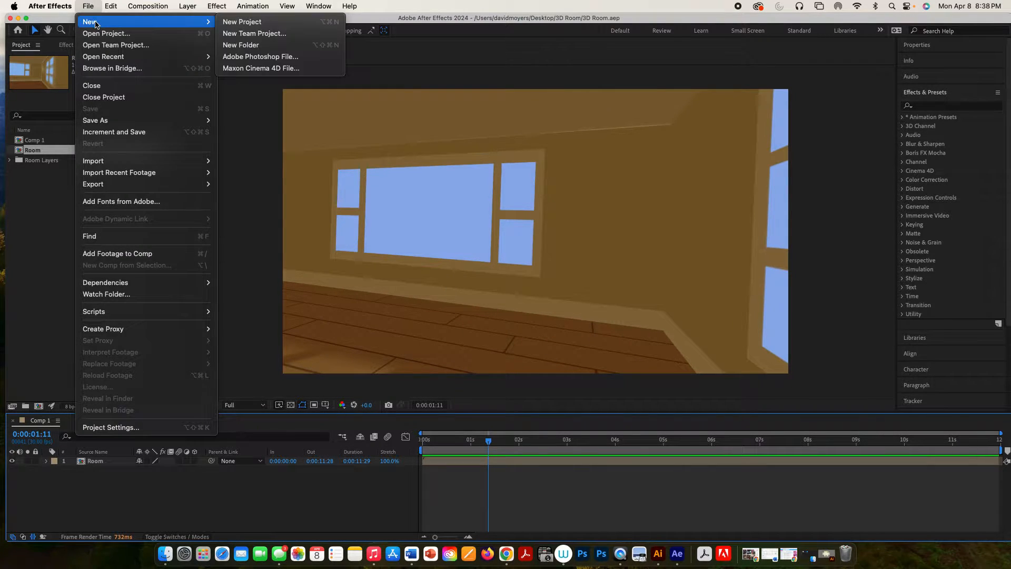
pyautogui.click(232, 24)
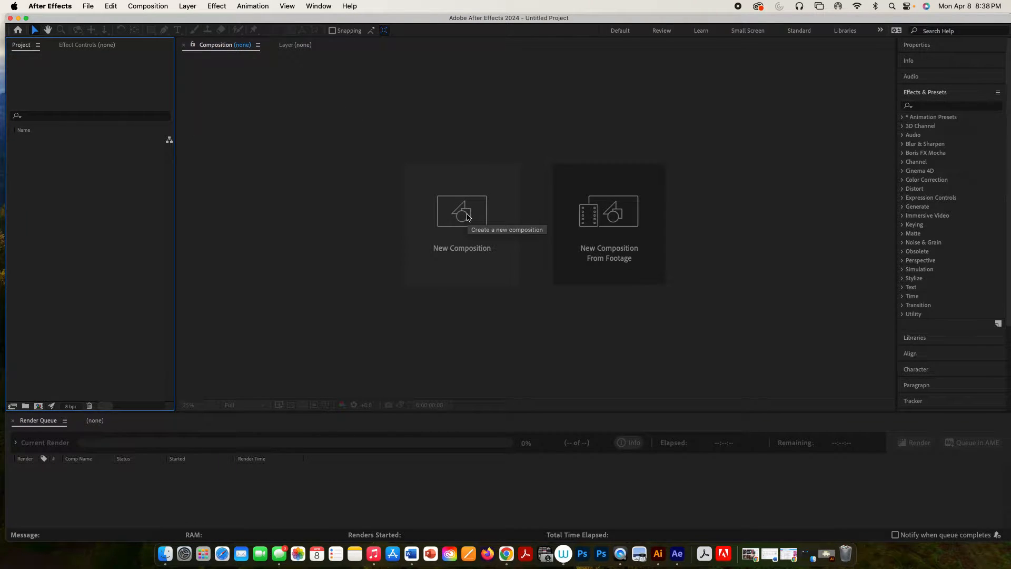
# Create a composition named Comp 1 with the Social Media Landscape HD preset, 1920x1080 at 30 fps, lasting 20 seconds.
pyautogui.click(468, 216)
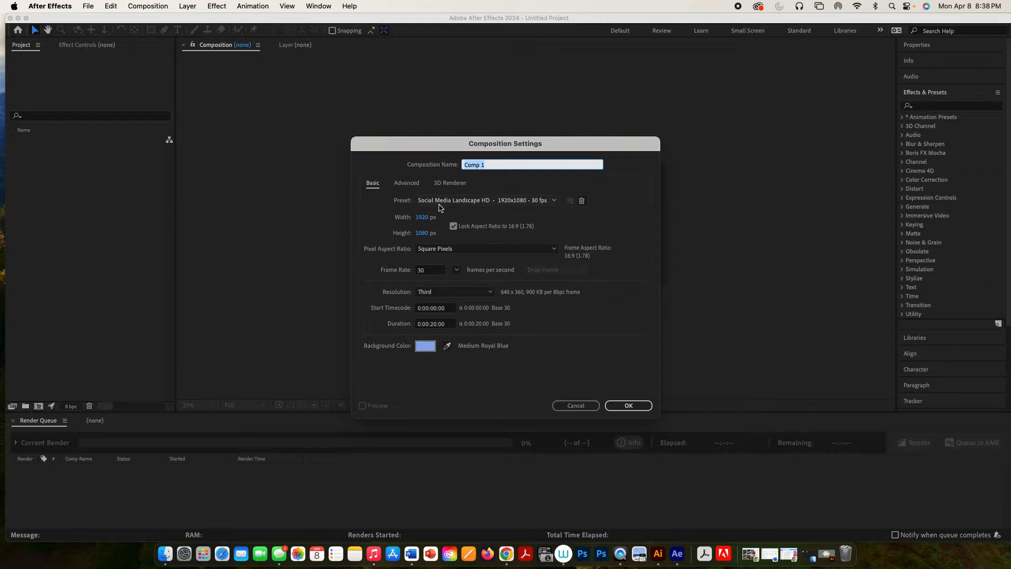
pyautogui.click(448, 202)
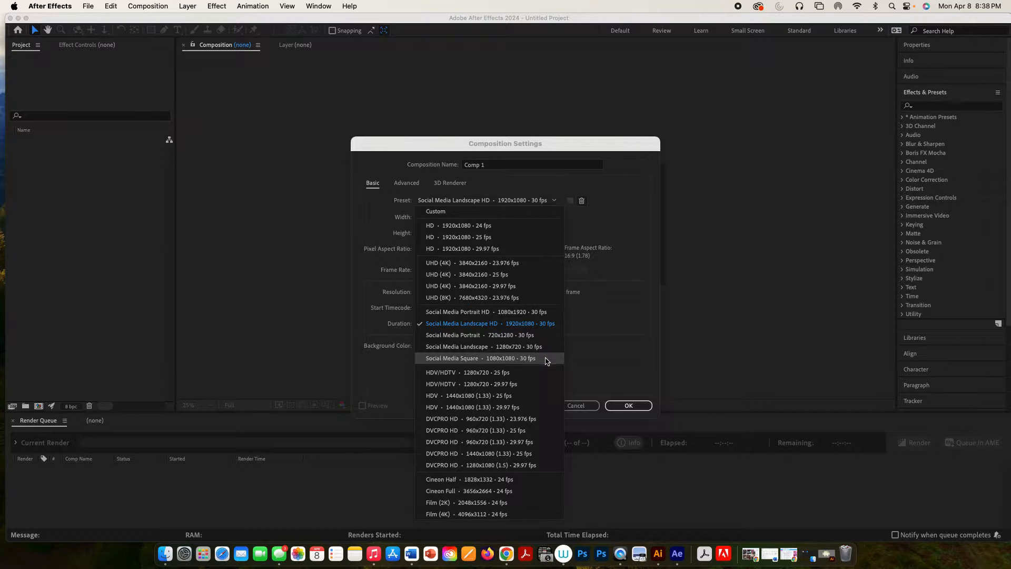
pyautogui.click(631, 405)
pyautogui.click(631, 405)
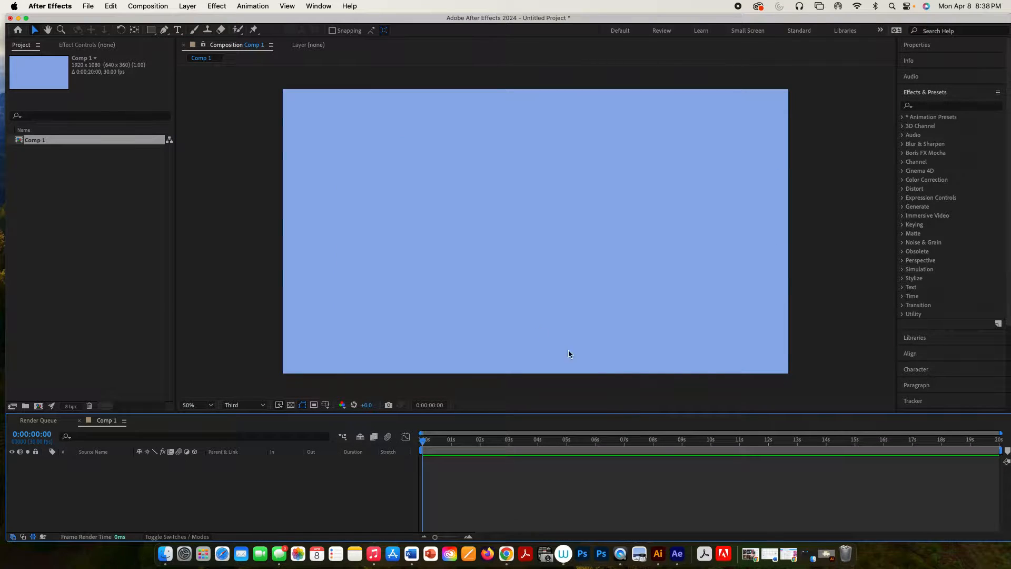
# Review Comp 1's background color in its composition settings, keeping Medium Royal Blue.
pyautogui.click(160, 7)
pyautogui.click(163, 39)
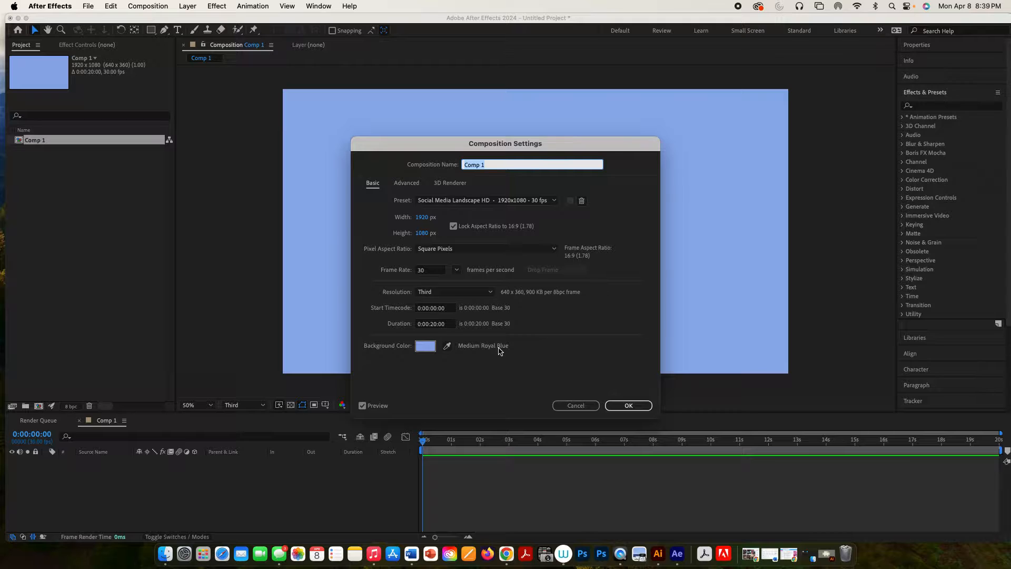
pyautogui.click(425, 347)
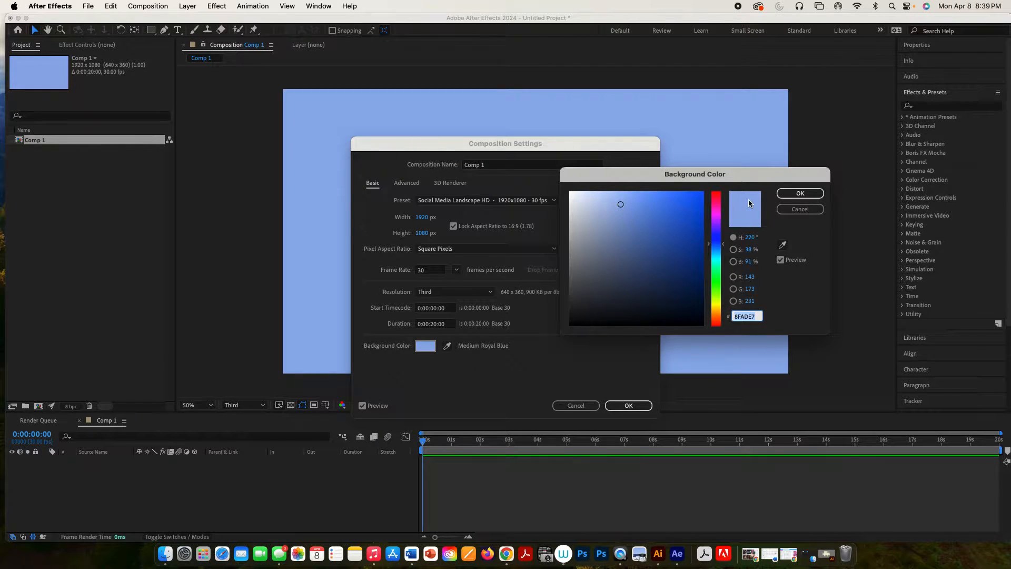
pyautogui.click(800, 193)
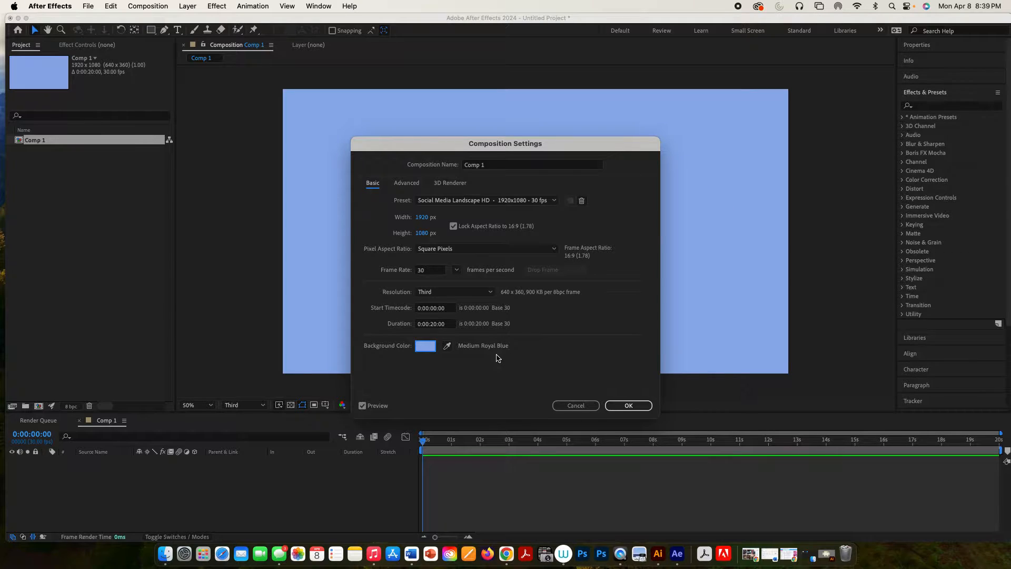
pyautogui.click(628, 405)
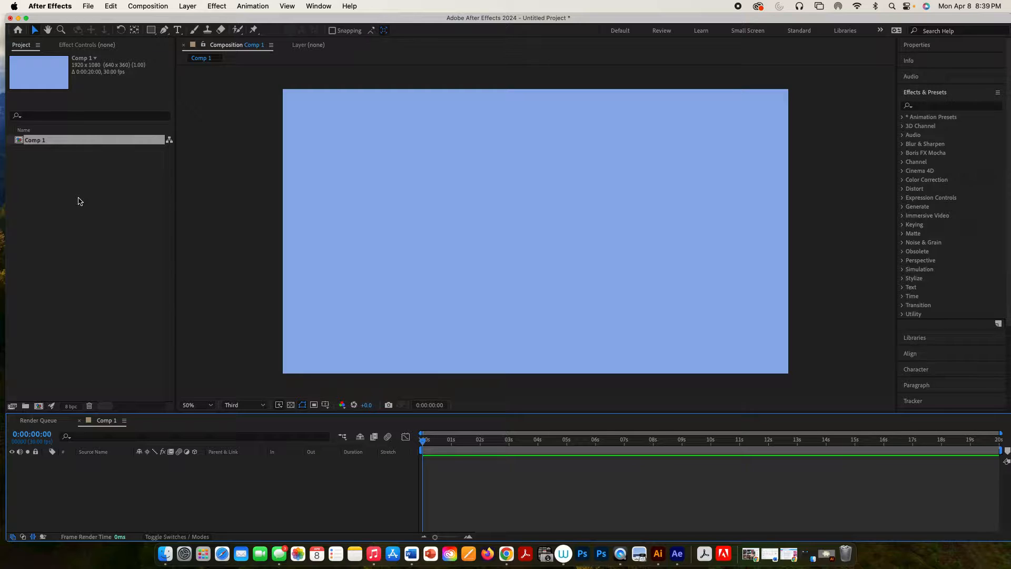
# Import Room.ai as Composition - Retain Layer Sizes and add the Room composition to Comp 1 as a layer.
pyautogui.click(79, 201)
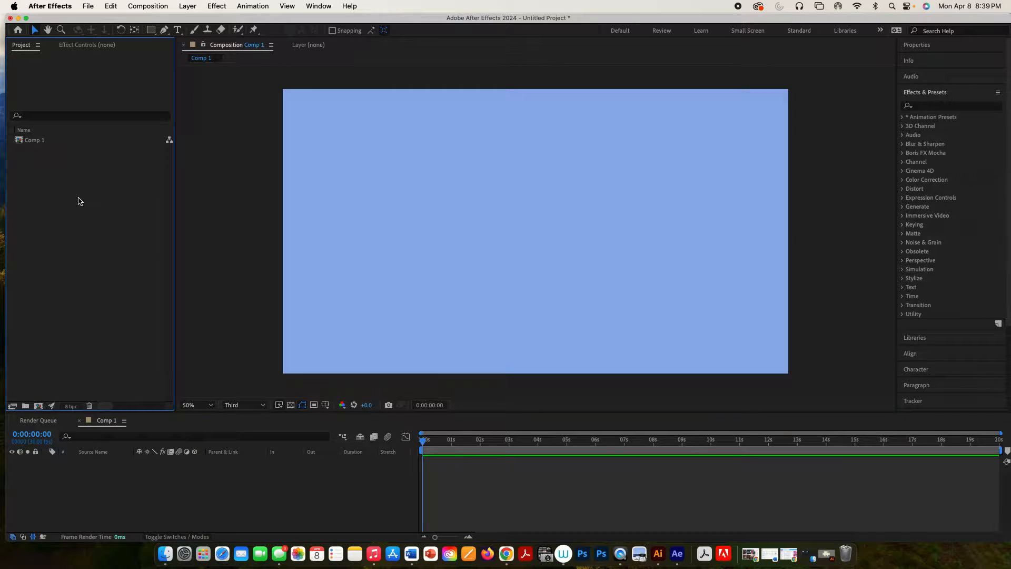
pyautogui.doubleClick(79, 201)
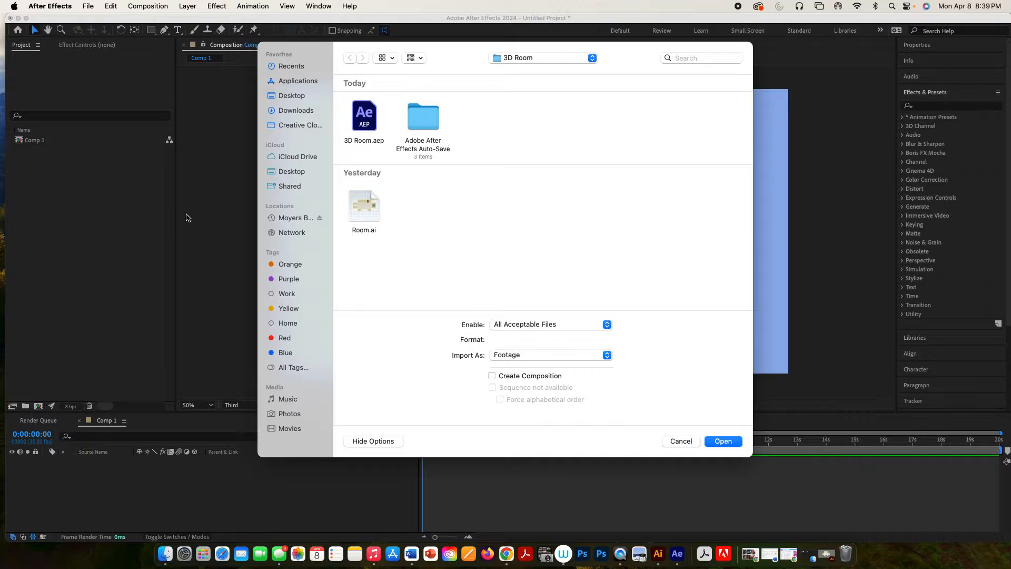
pyautogui.click(371, 207)
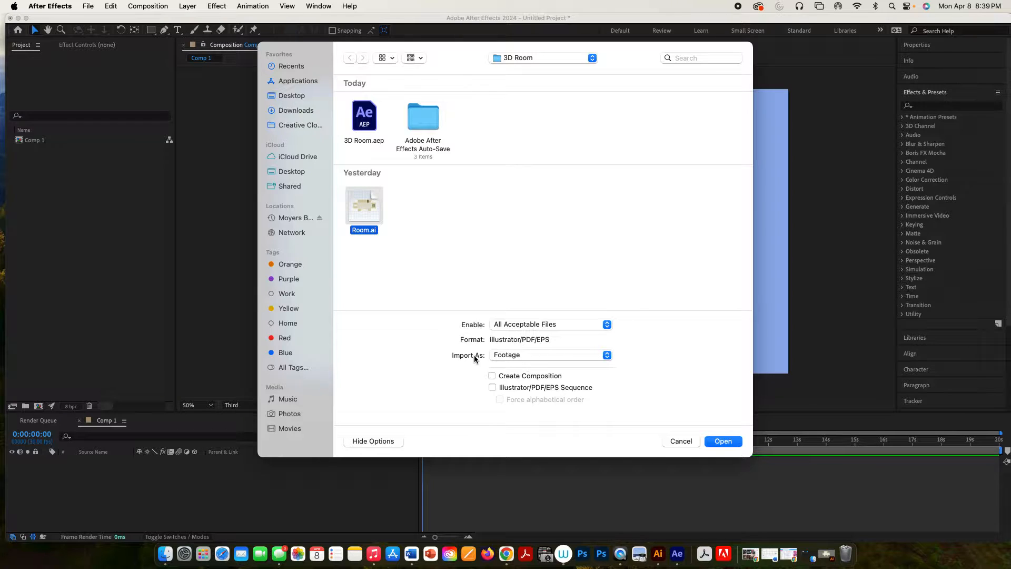
pyautogui.click(512, 355)
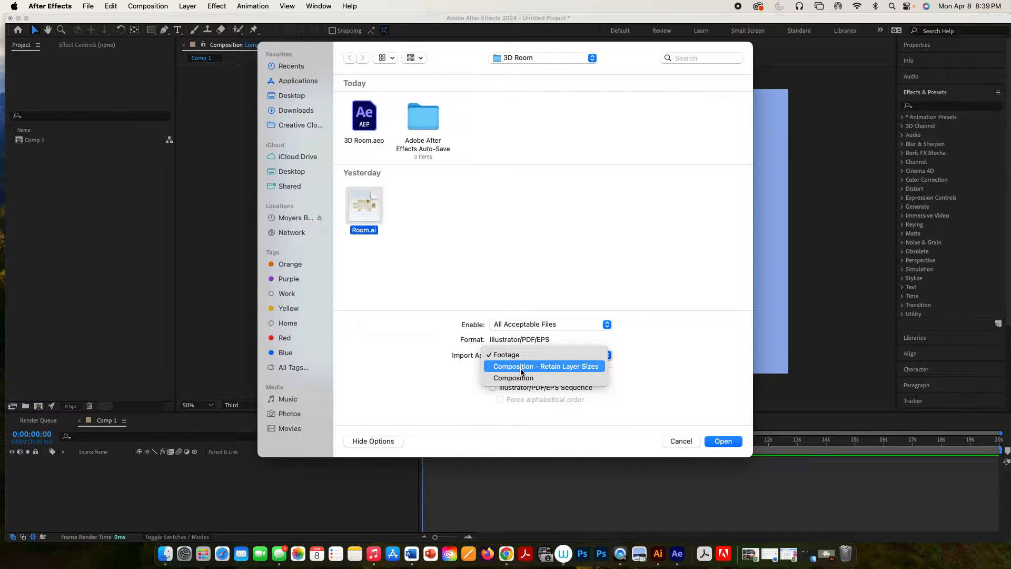
pyautogui.click(522, 371)
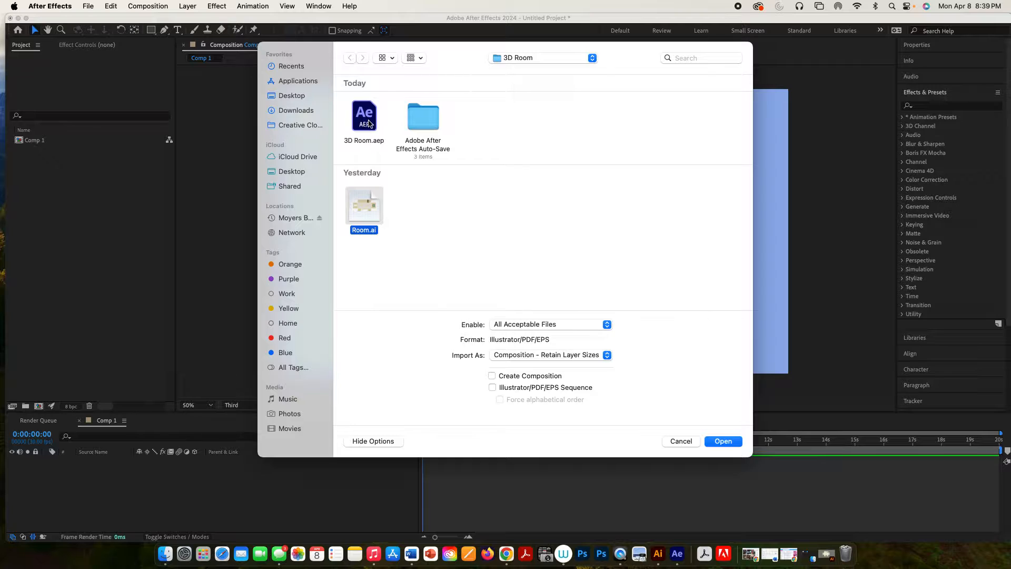
pyautogui.click(729, 441)
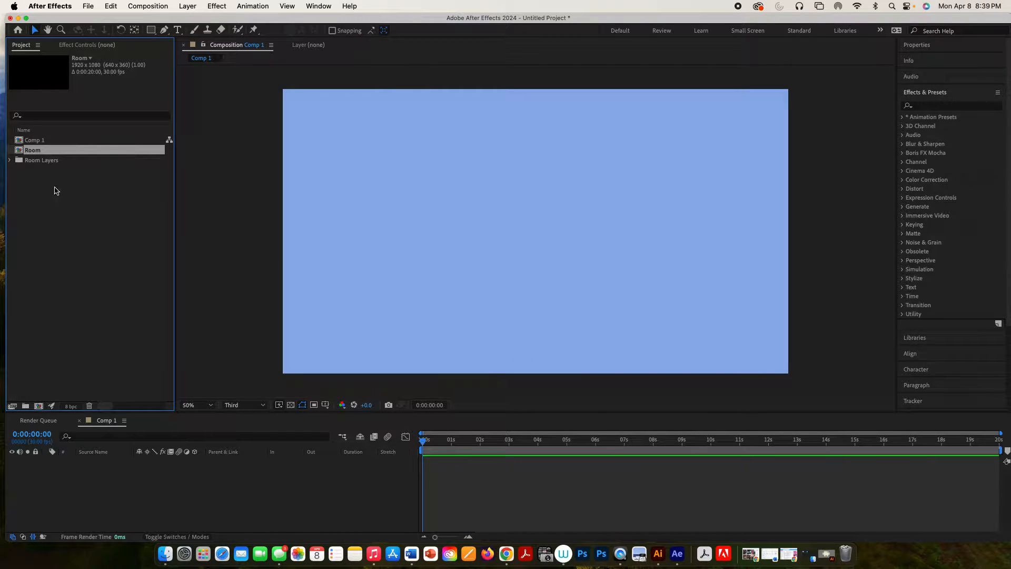
pyautogui.moveTo(35, 153); pyautogui.dragTo(80, 477)
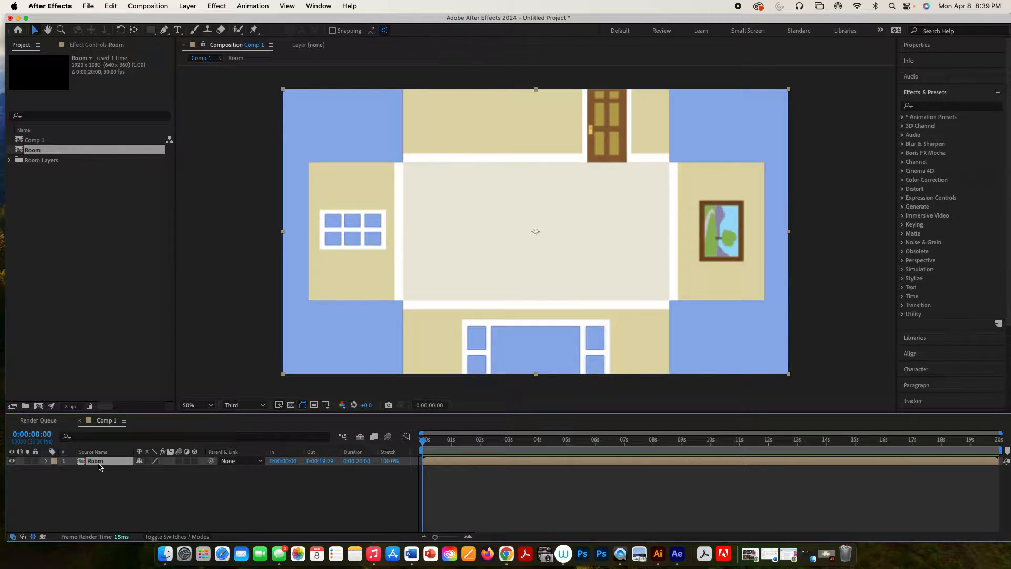
# Open the nested Room composition and make all seven of its layers 3D, from Ceiling to Floor.
pyautogui.doubleClick(96, 461)
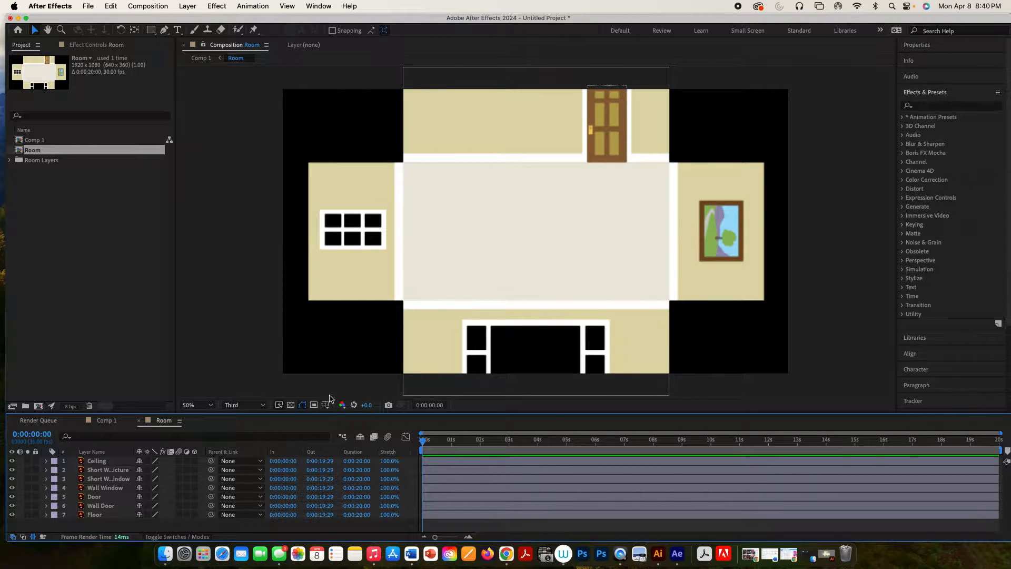
pyautogui.click(194, 462)
pyautogui.click(194, 470)
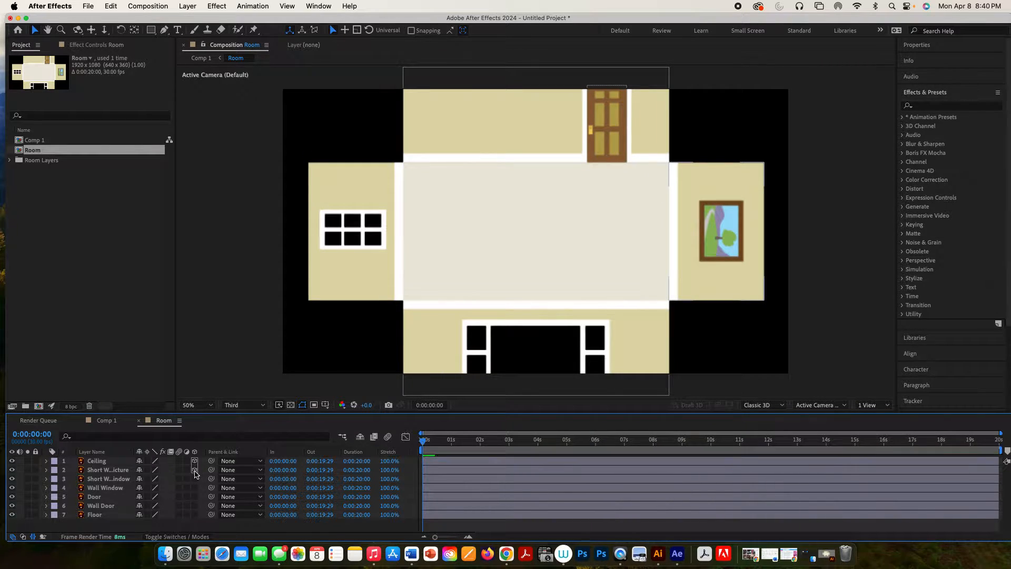
pyautogui.moveTo(194, 479); pyautogui.dragTo(195, 518)
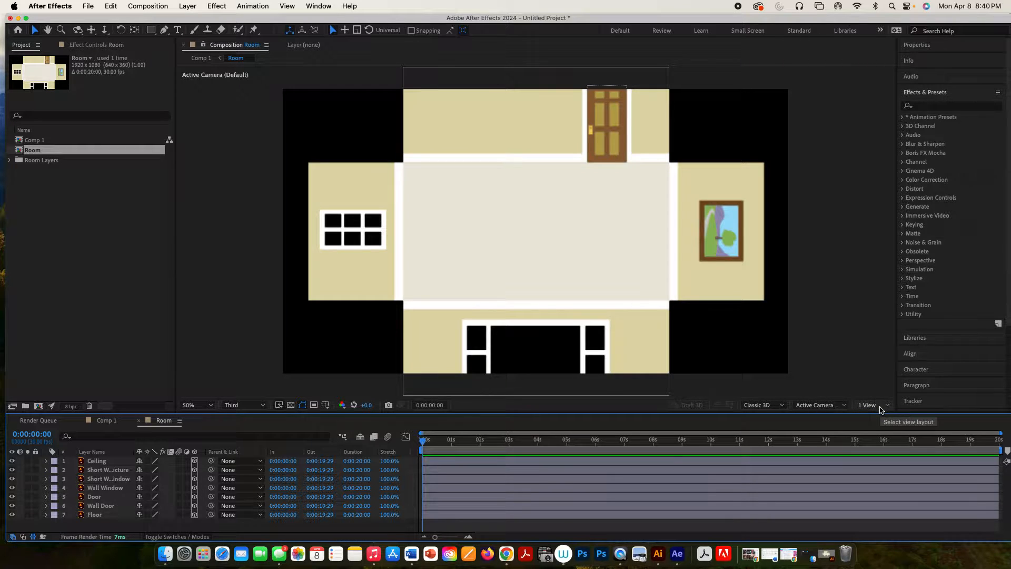
# Split the composition viewer into 2 Views and set the second view to Top.
pyautogui.click(876, 405)
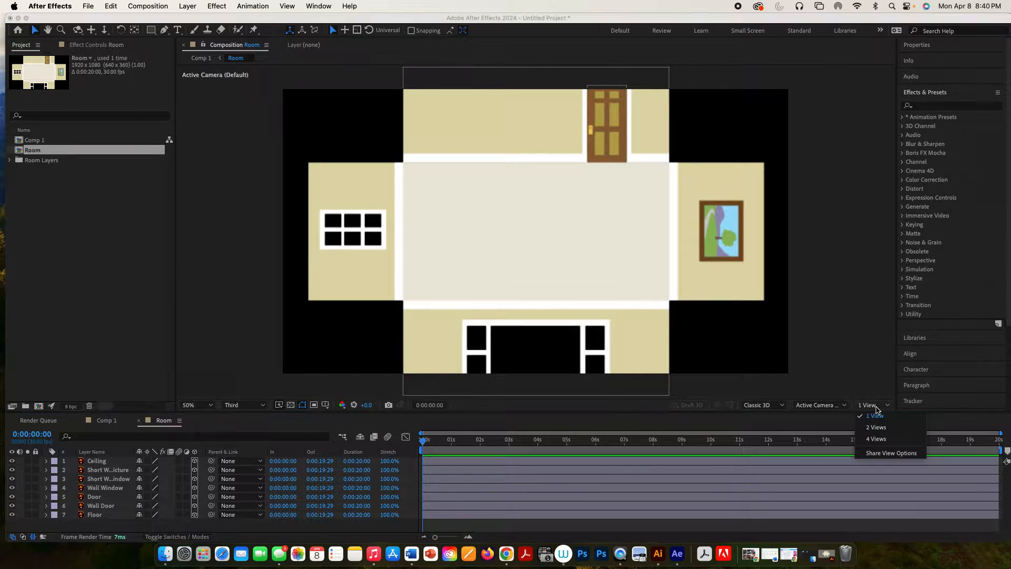
pyautogui.click(877, 427)
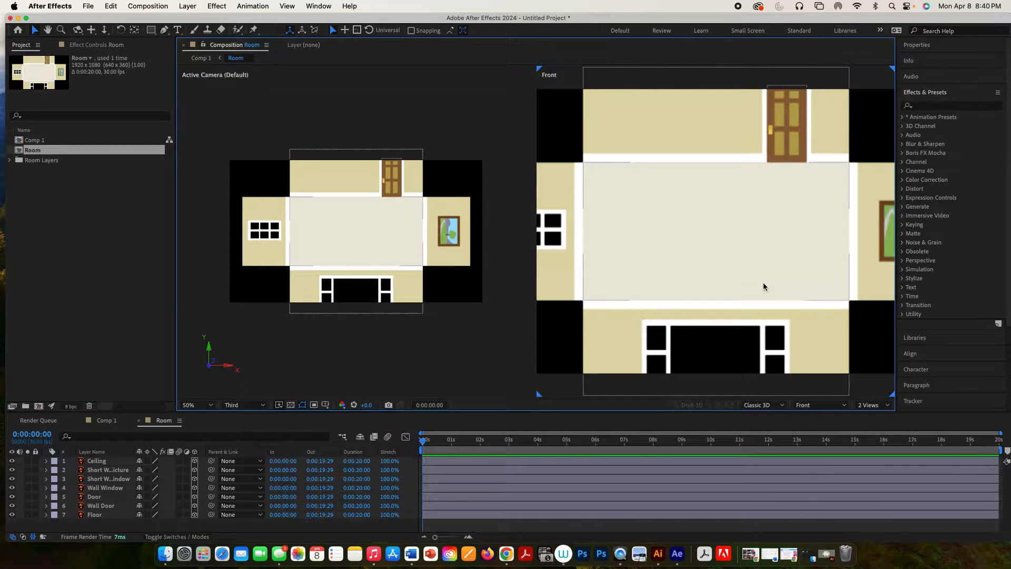
pyautogui.click(818, 405)
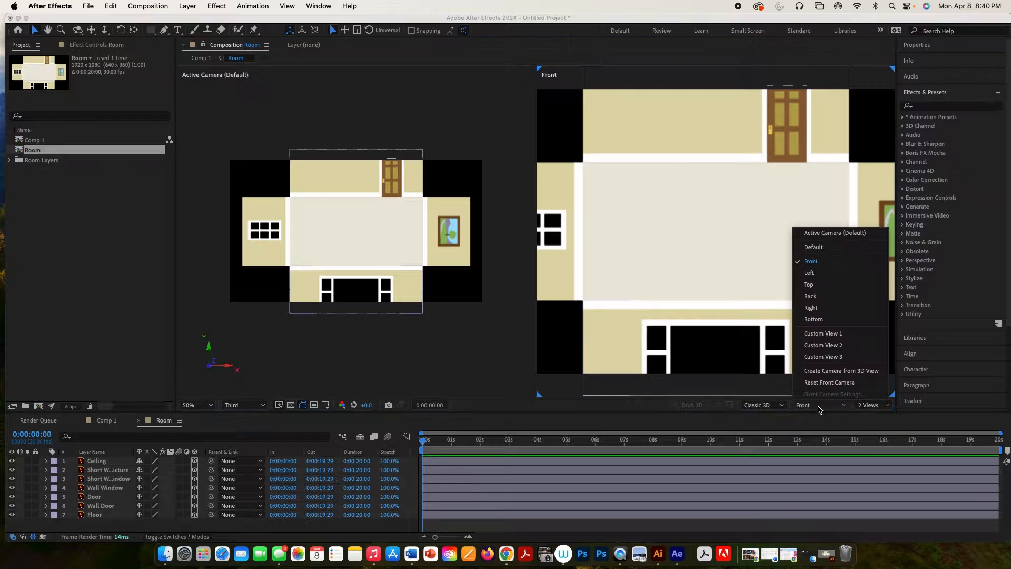
pyautogui.click(811, 286)
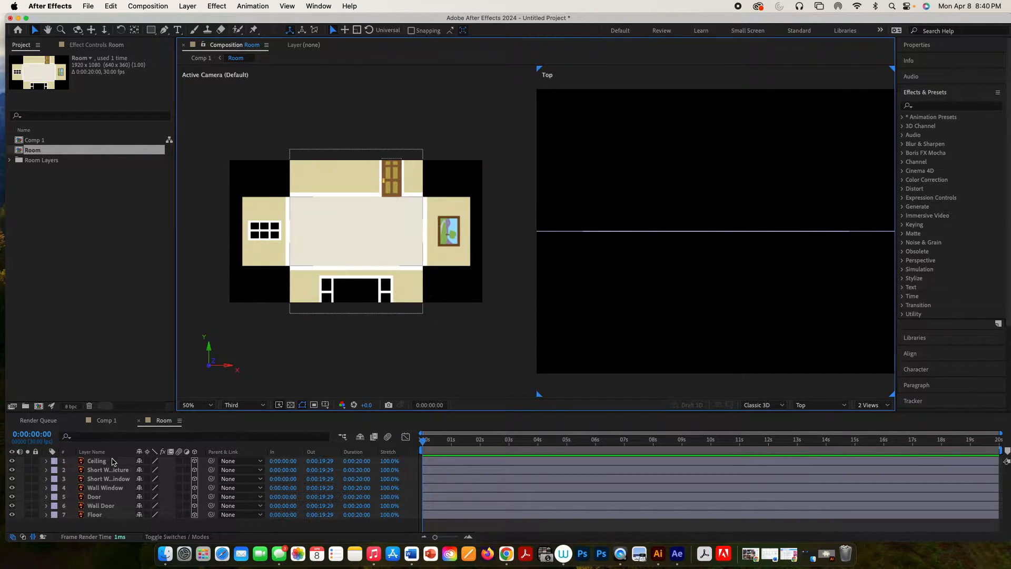
# Try to rotate all seven layers together about the X axis, undo the rotation and deselect them.
pyautogui.press('super+a')
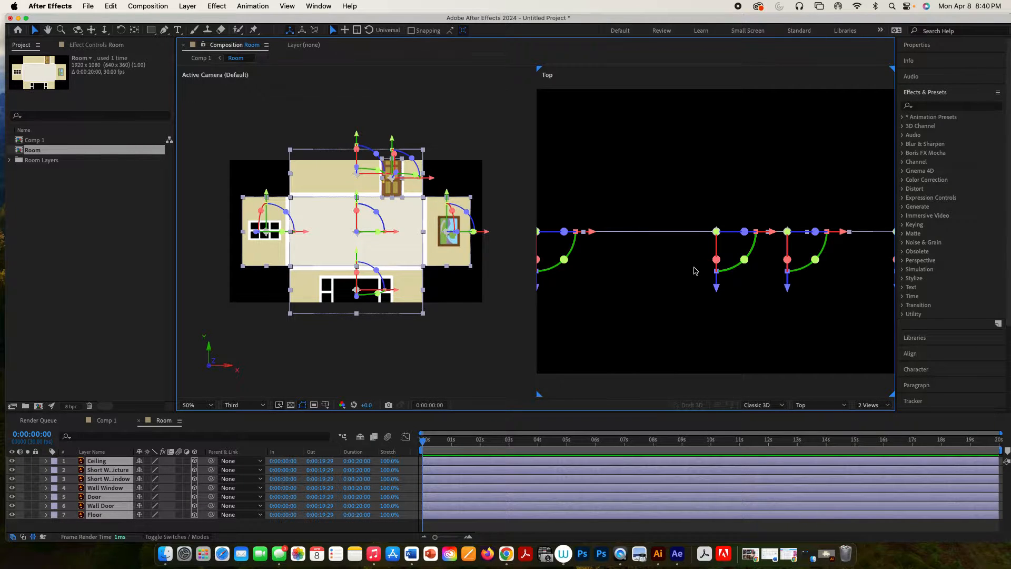
pyautogui.moveTo(717, 258); pyautogui.dragTo(715, 218)
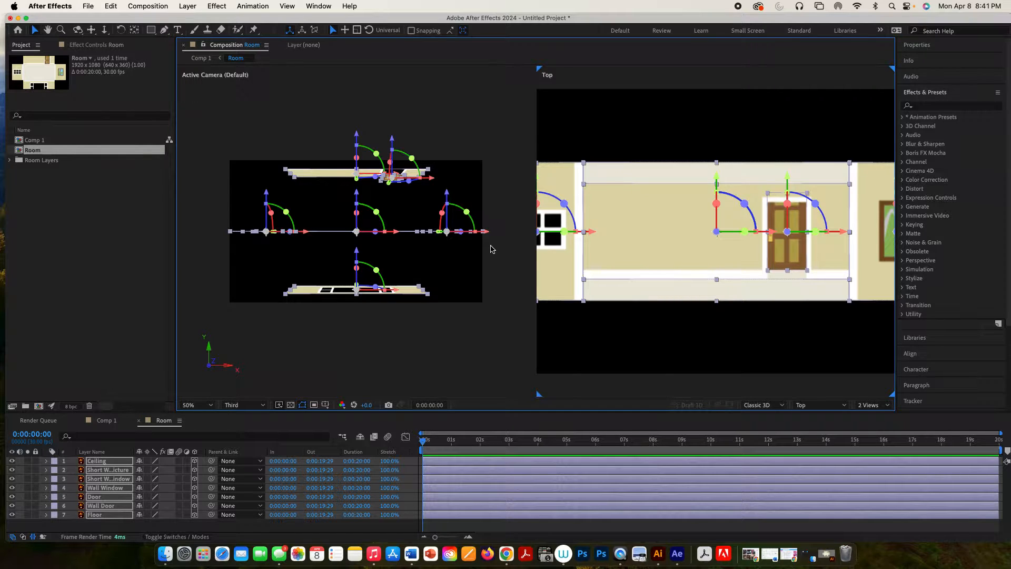
pyautogui.press('super+z')
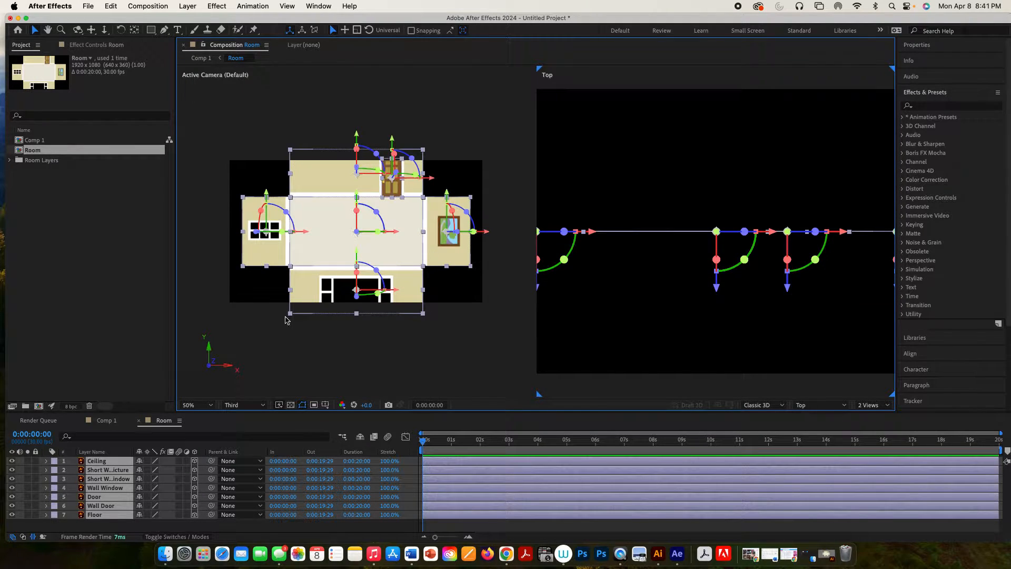
pyautogui.click(133, 530)
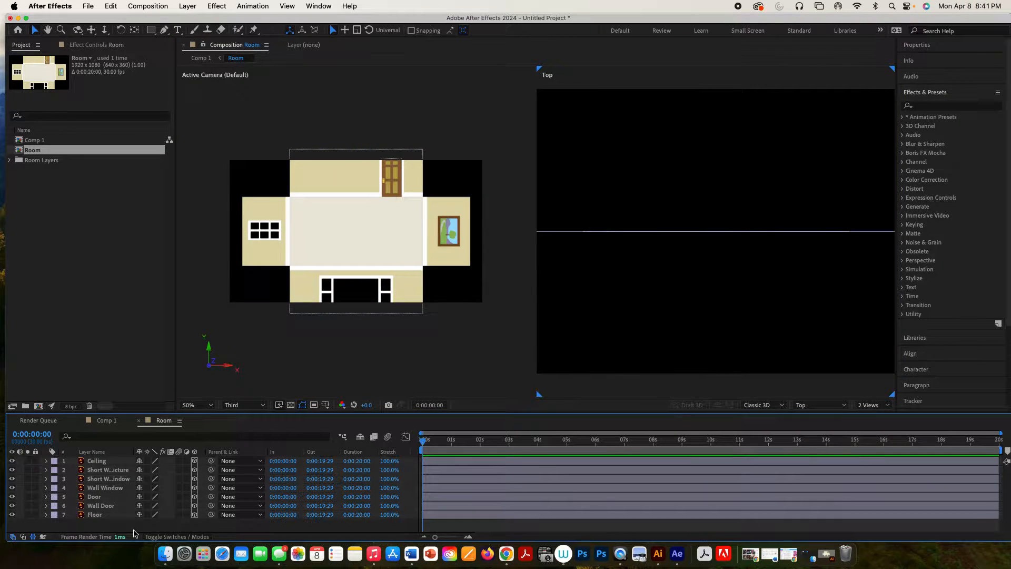
# Parent the six layers from Ceiling to Wall Door to the Floor layer.
pyautogui.click(111, 507)
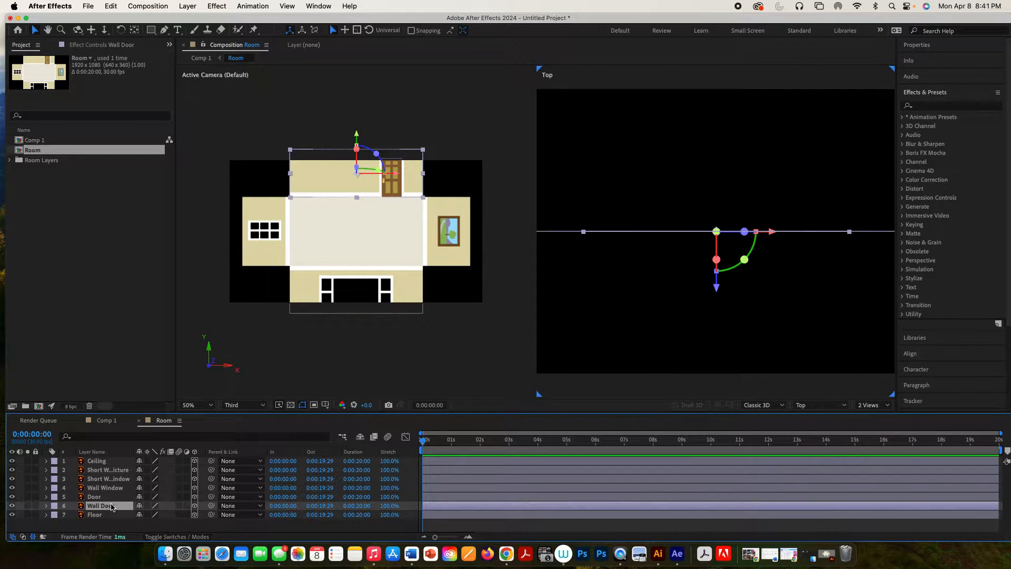
pyautogui.keyDown('shift'); pyautogui.click(112, 461); pyautogui.keyUp('shift')
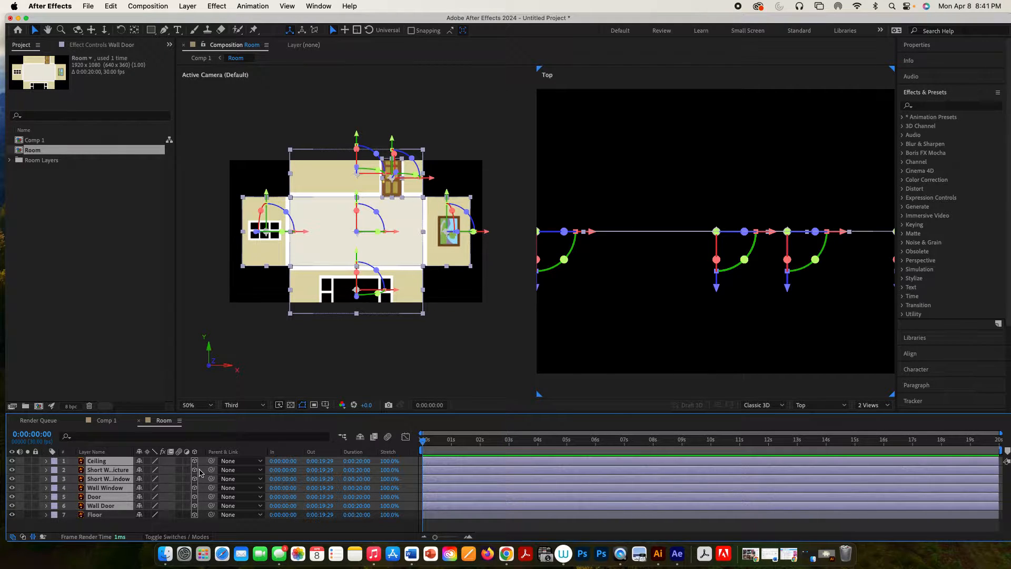
pyautogui.moveTo(211, 463); pyautogui.dragTo(116, 515)
# Rotate the Floor layer about the X axis until the whole layout lies flat, and lower it below eye level.
pyautogui.click(114, 515)
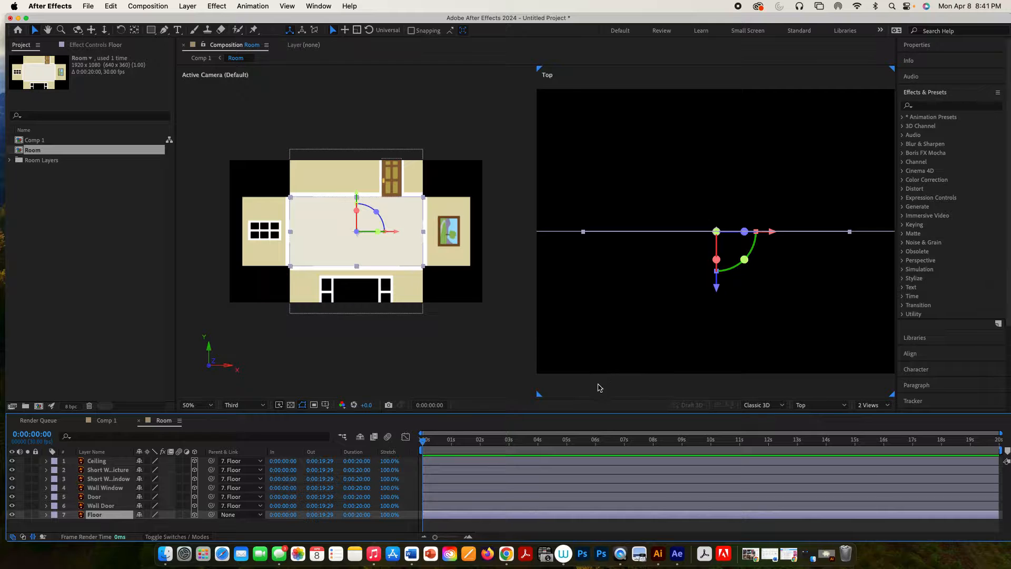
pyautogui.moveTo(716, 259); pyautogui.dragTo(716, 232)
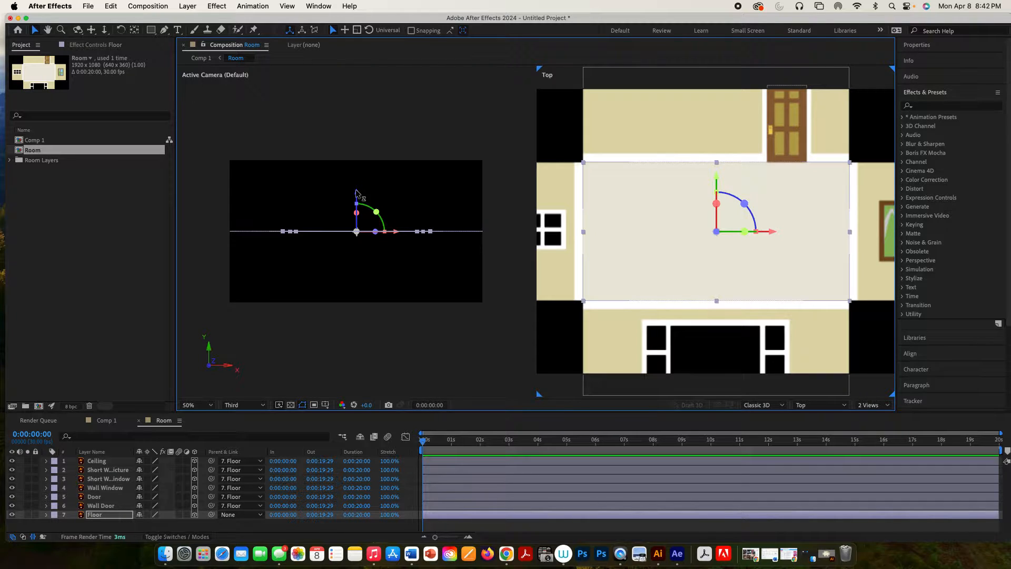
pyautogui.moveTo(356, 193); pyautogui.dragTo(358, 213)
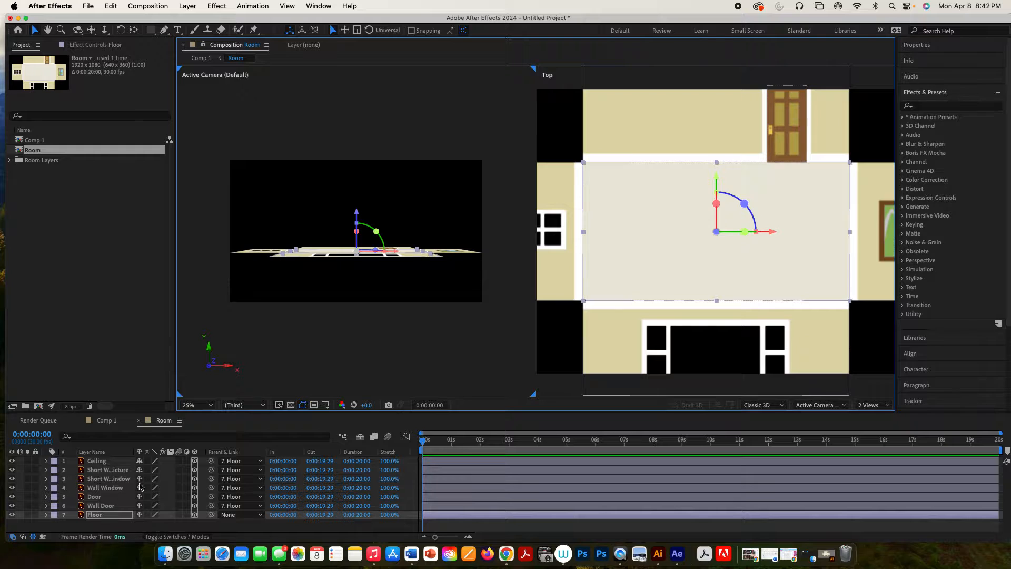
# Set the parent of the six layers from Ceiling to Wall Door back to None and deselect them.
pyautogui.click(115, 505)
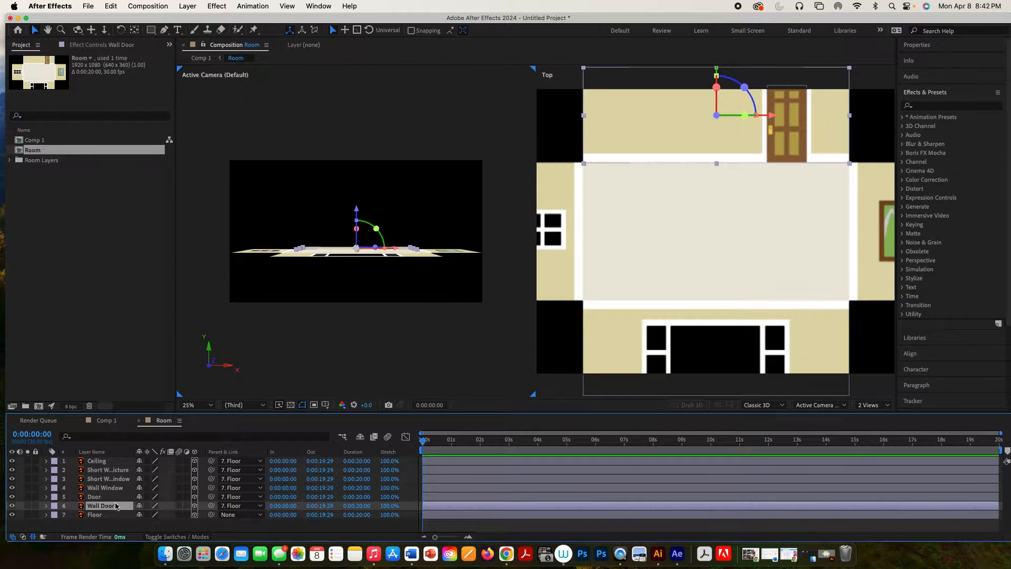
pyautogui.keyDown('shift'); pyautogui.click(116, 461); pyautogui.keyUp('shift')
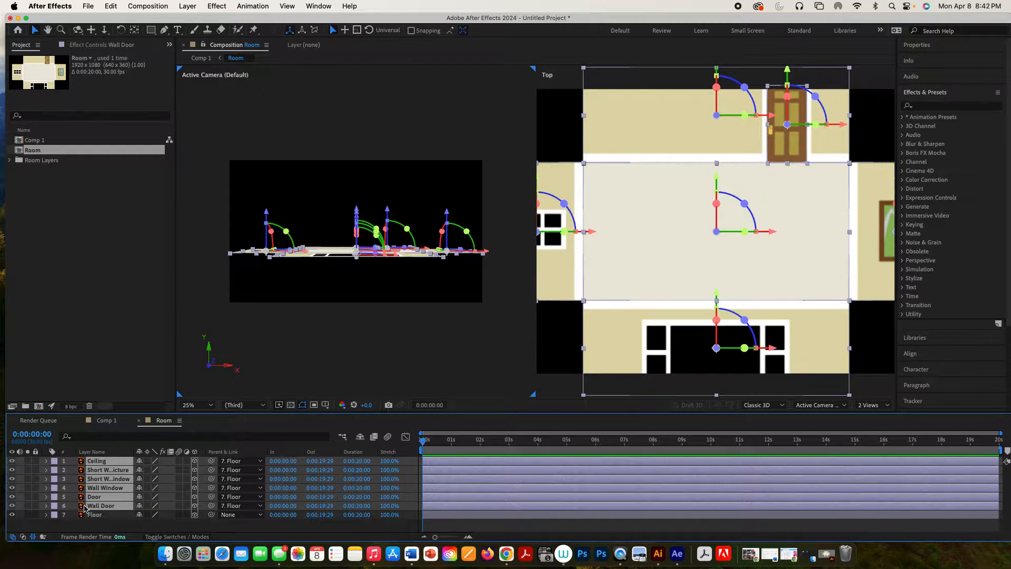
pyautogui.click(248, 462)
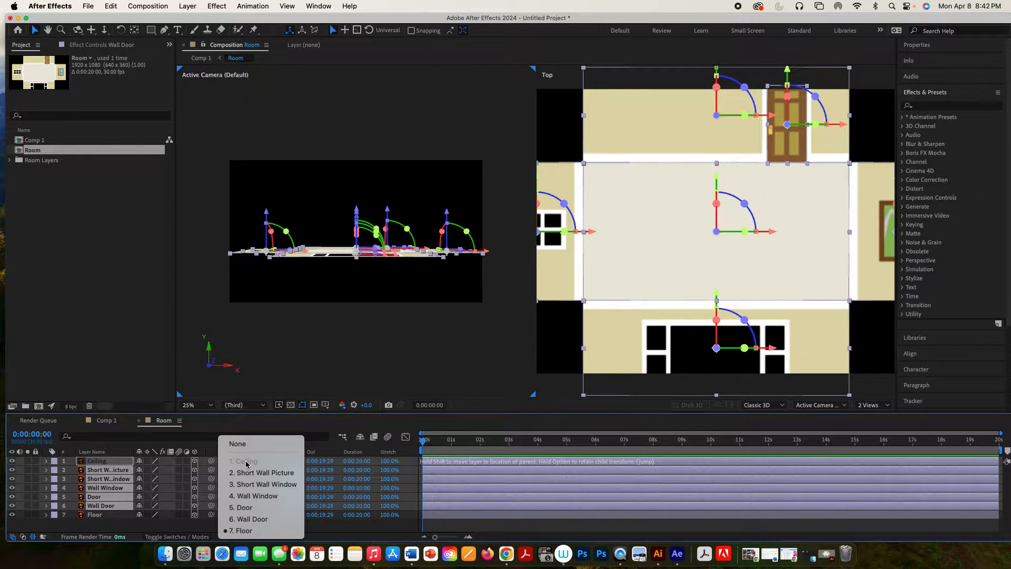
pyautogui.click(249, 446)
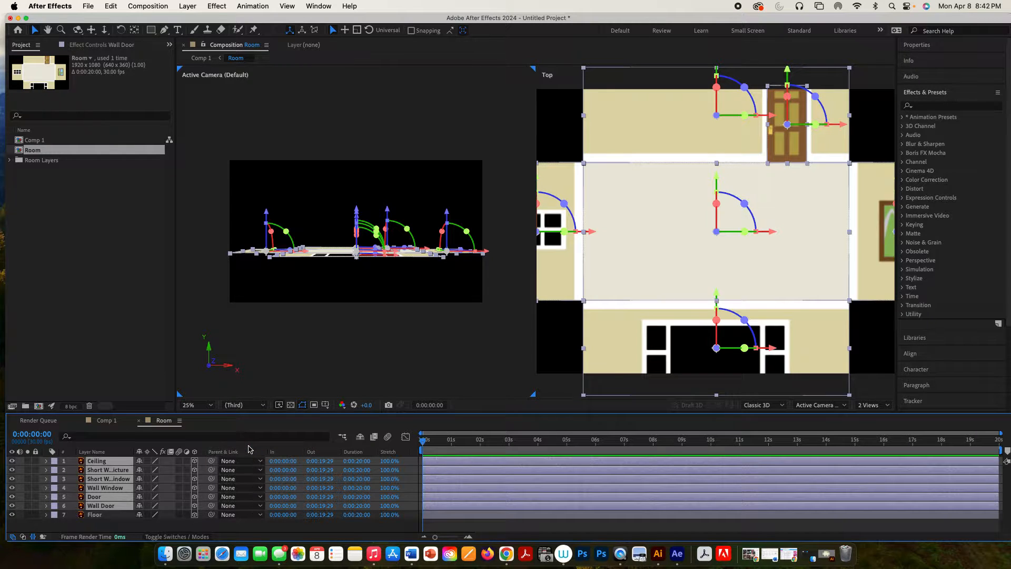
pyautogui.click(116, 531)
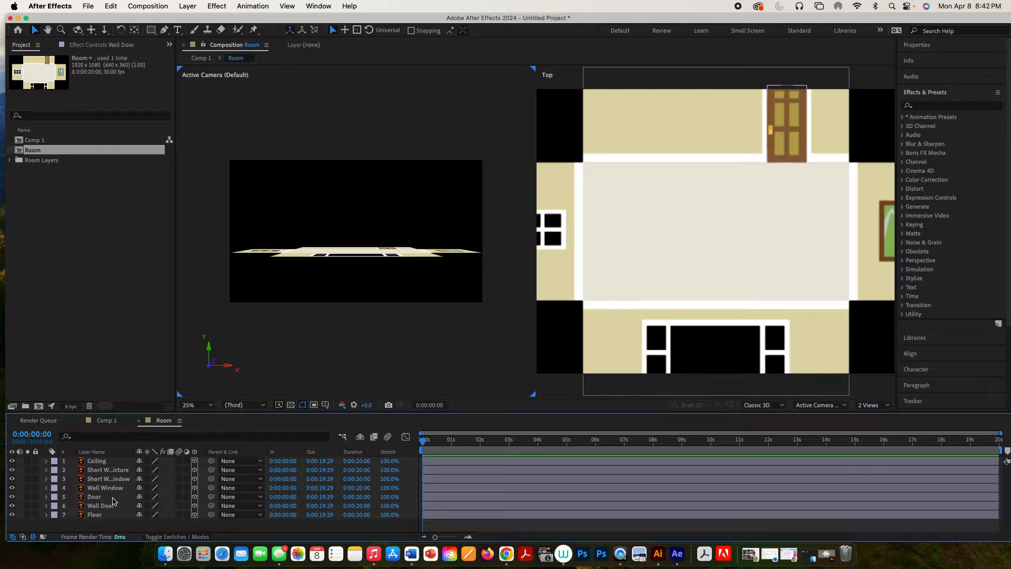
# Parent the Door layer to Wall Door and select the Wall Door layer.
pyautogui.click(105, 496)
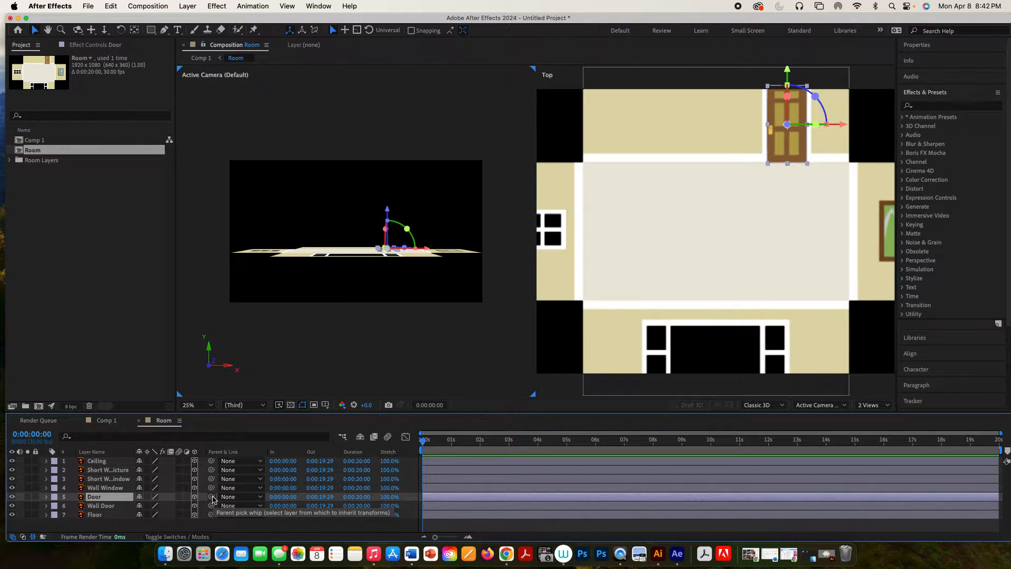
pyautogui.moveTo(213, 499); pyautogui.dragTo(112, 510)
pyautogui.click(111, 510)
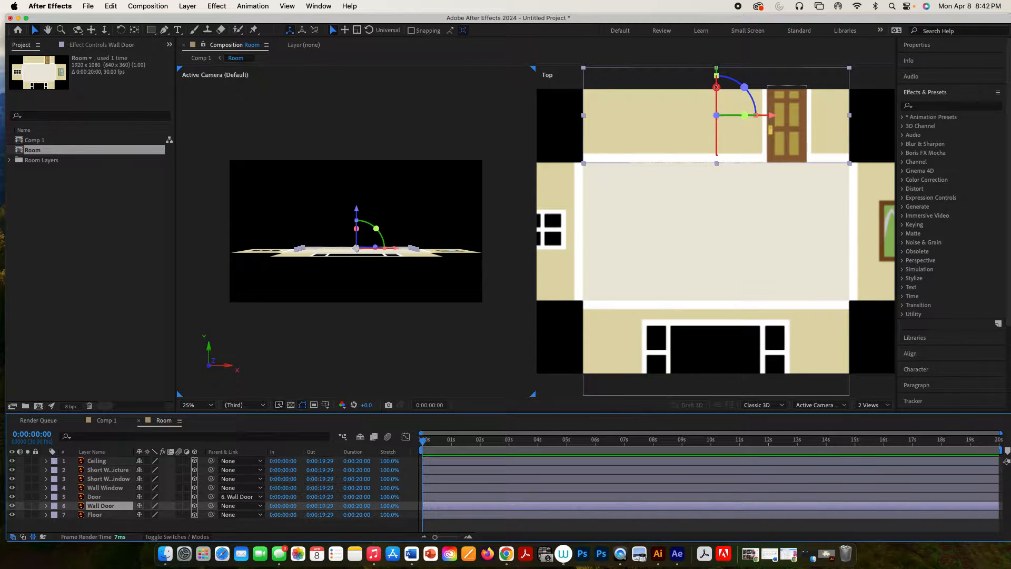
# Try to rotate the Wall Door layer upright about its centre, and undo the rotation.
pyautogui.moveTo(716, 87); pyautogui.dragTo(713, 126)
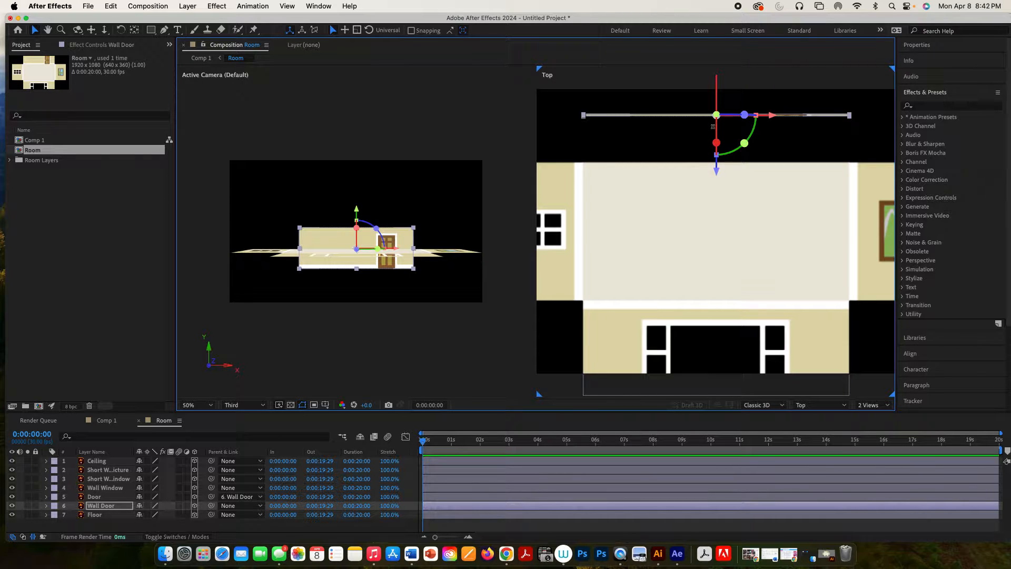
pyautogui.press('super+z')
# Move the Wall Door layer's anchor point to its edge along the floor and rotate the wall upright about the X axis.
pyautogui.scroll(1, 724, 128)
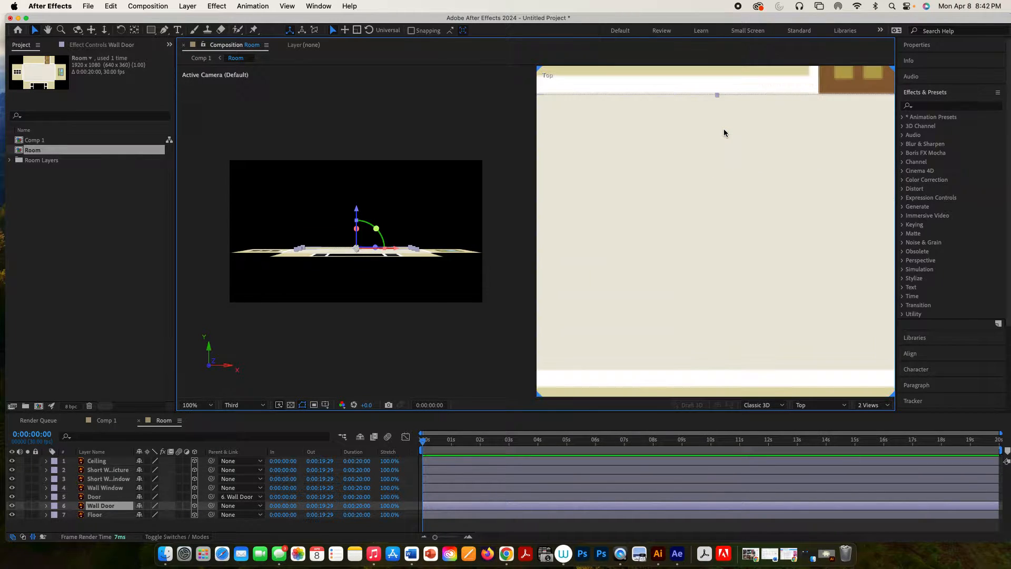
pyautogui.press('space')
pyautogui.moveTo(728, 136); pyautogui.dragTo(729, 251)
pyautogui.moveTo(731, 182); pyautogui.dragTo(726, 239)
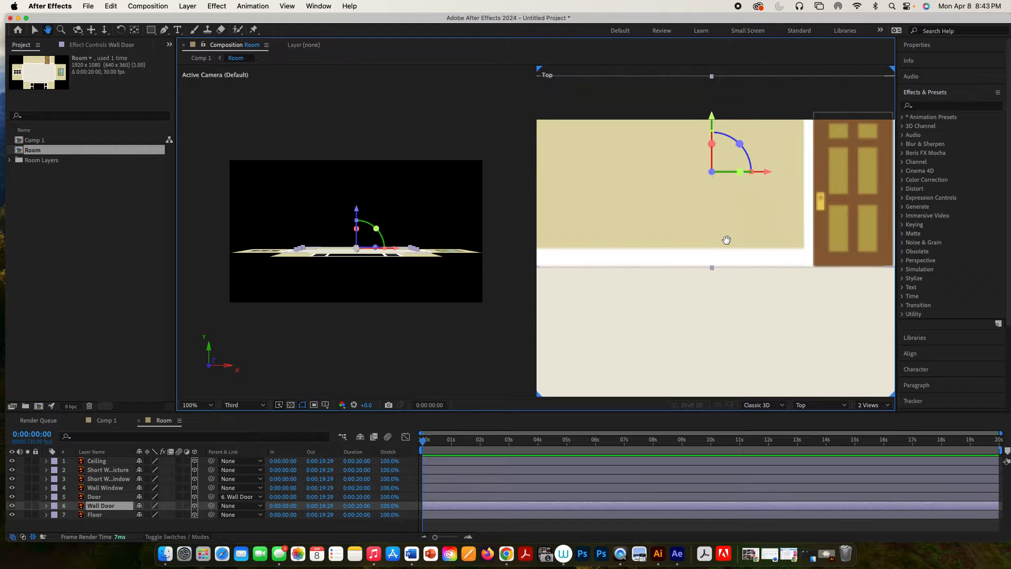
pyautogui.click(134, 31)
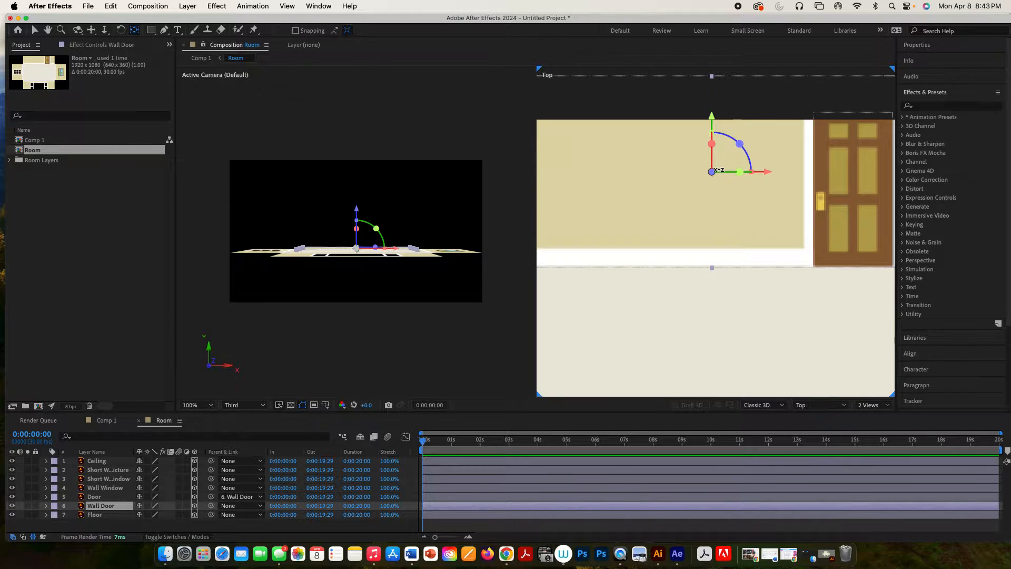
pyautogui.moveTo(712, 171); pyautogui.dragTo(711, 266)
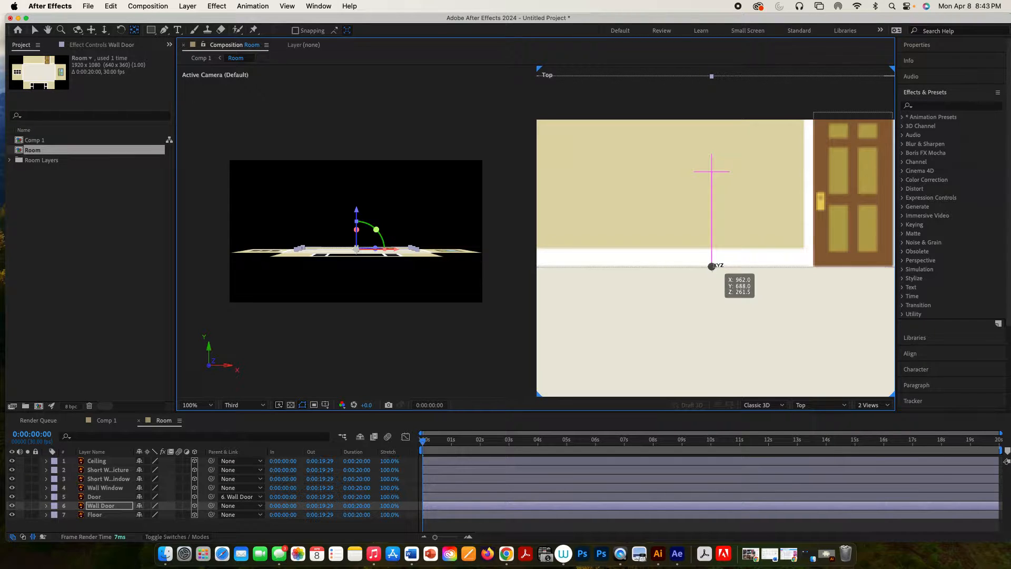
pyautogui.moveTo(711, 266); pyautogui.dragTo(711, 266)
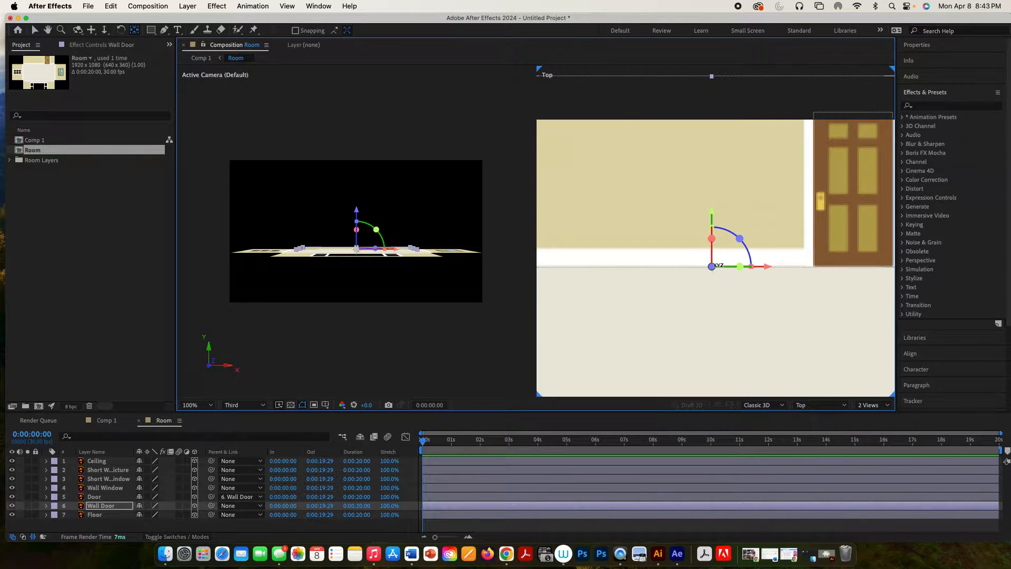
pyautogui.press('v')
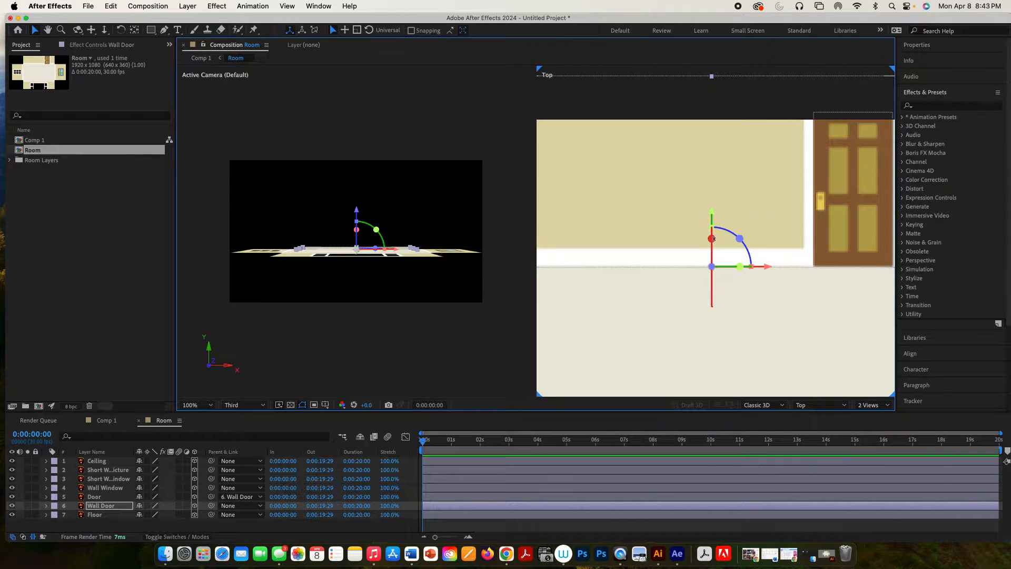
pyautogui.moveTo(711, 239); pyautogui.dragTo(712, 294)
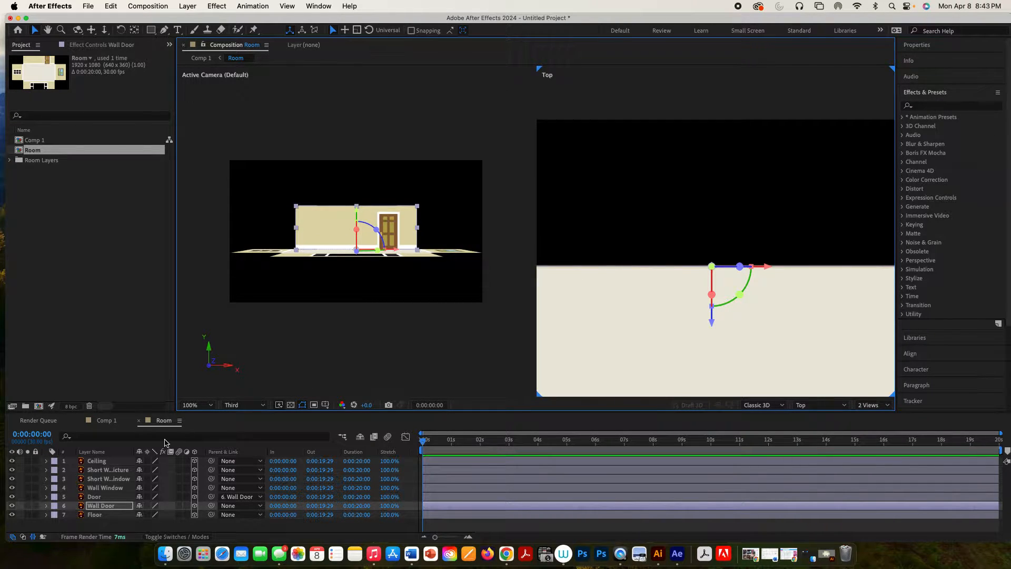
# Move the Wall Window layer's anchor point to the middle of its edge along the floor.
pyautogui.click(116, 488)
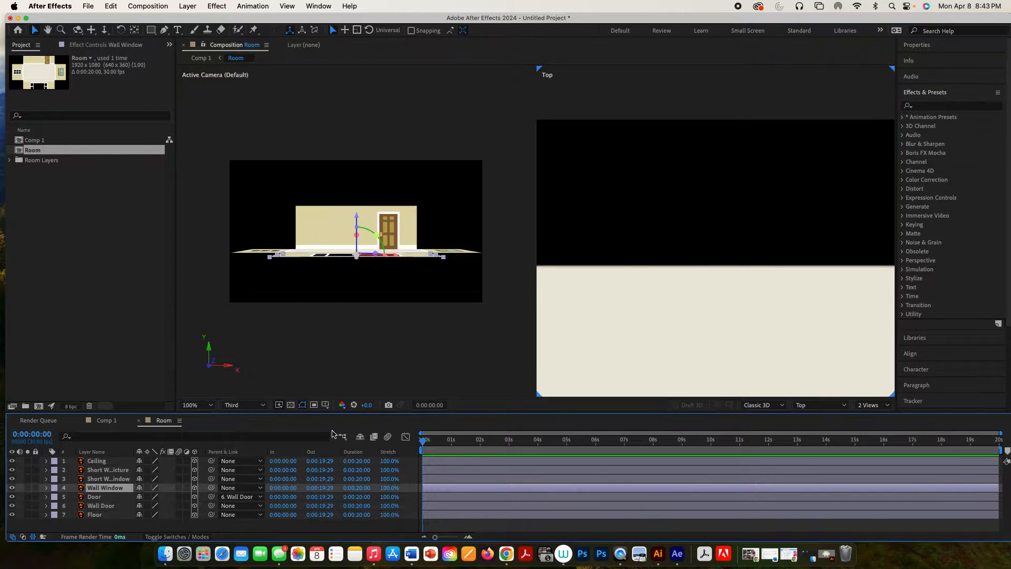
pyautogui.scroll(-4, 721, 304)
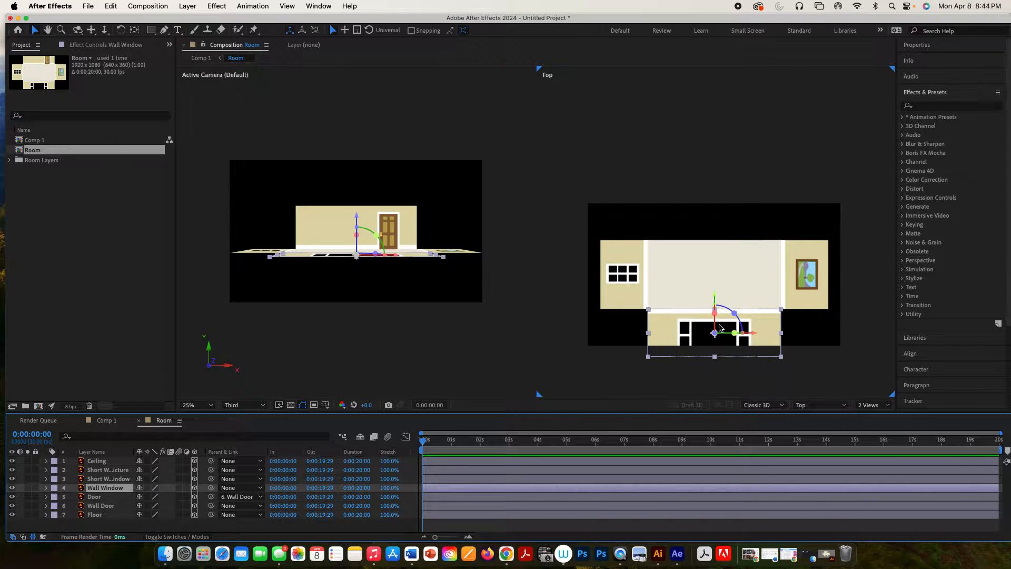
pyautogui.scroll(2, 711, 316)
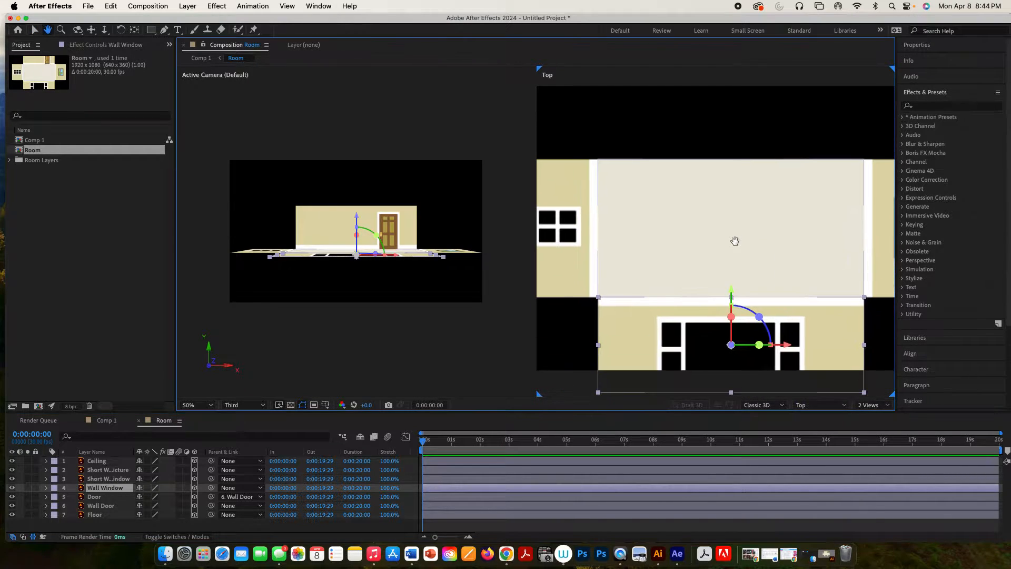
pyautogui.scroll(3, 732, 279)
pyautogui.press('v')
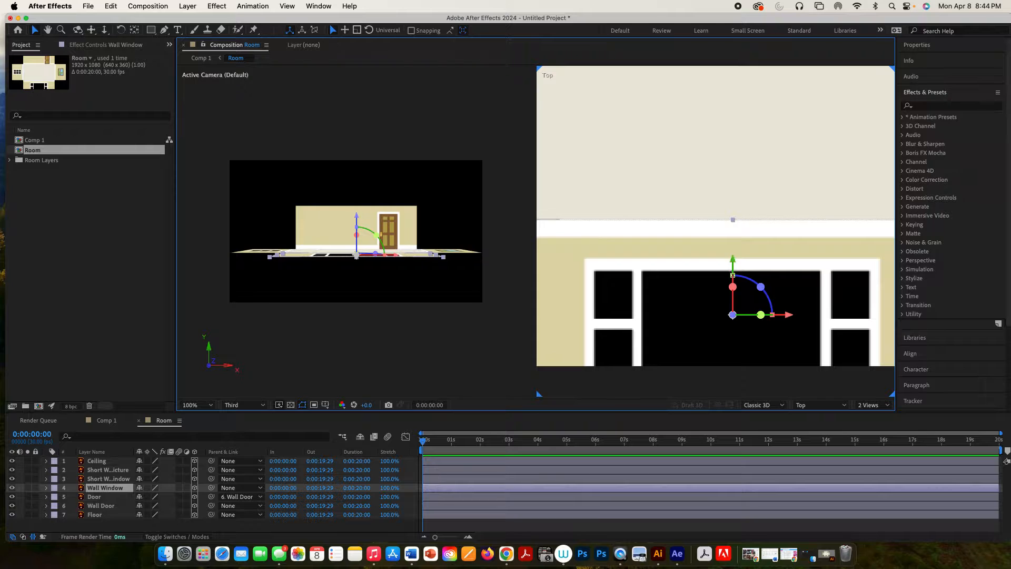
pyautogui.scroll(2, 732, 274)
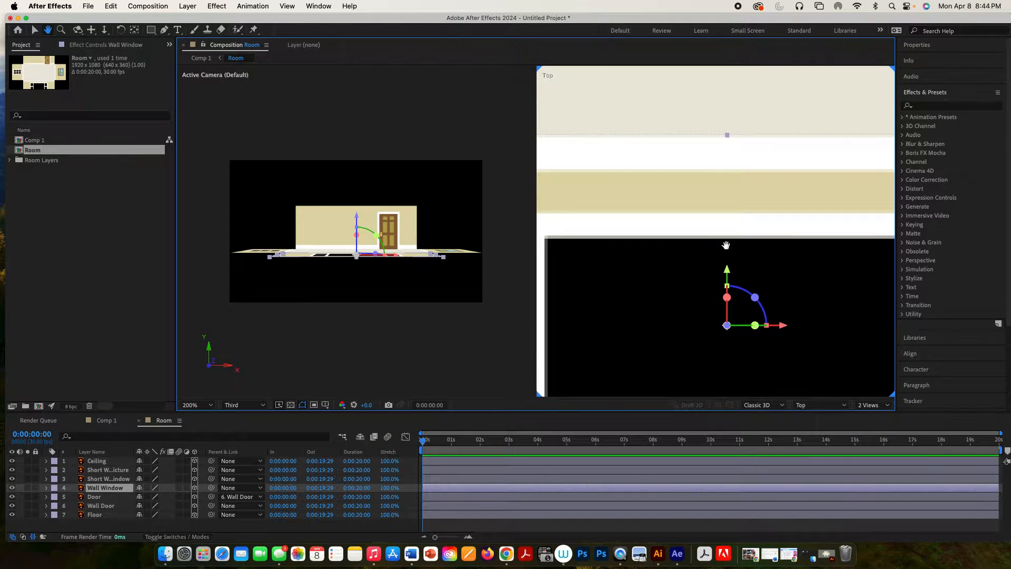
pyautogui.press('v')
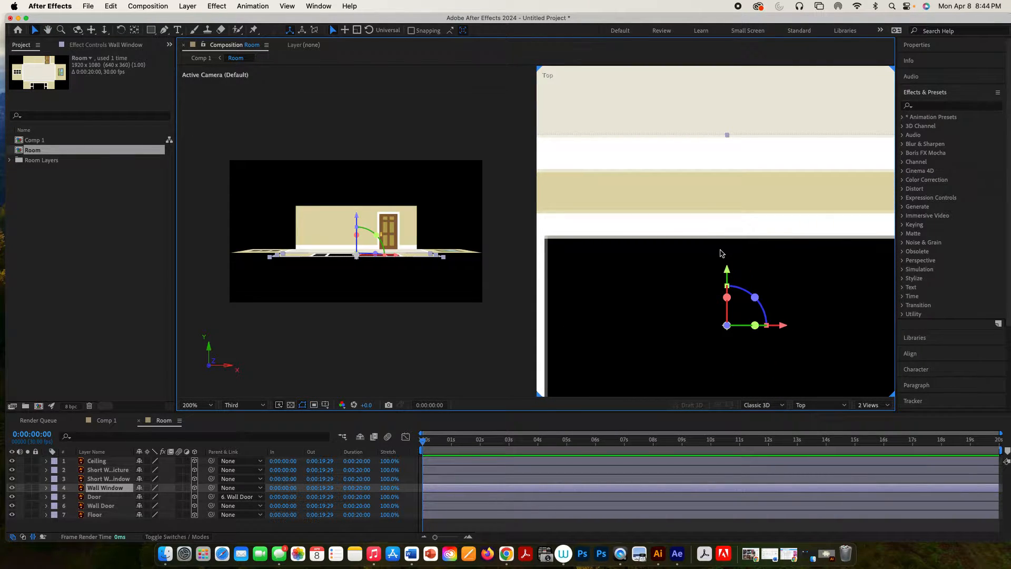
pyautogui.scroll(1, 719, 258)
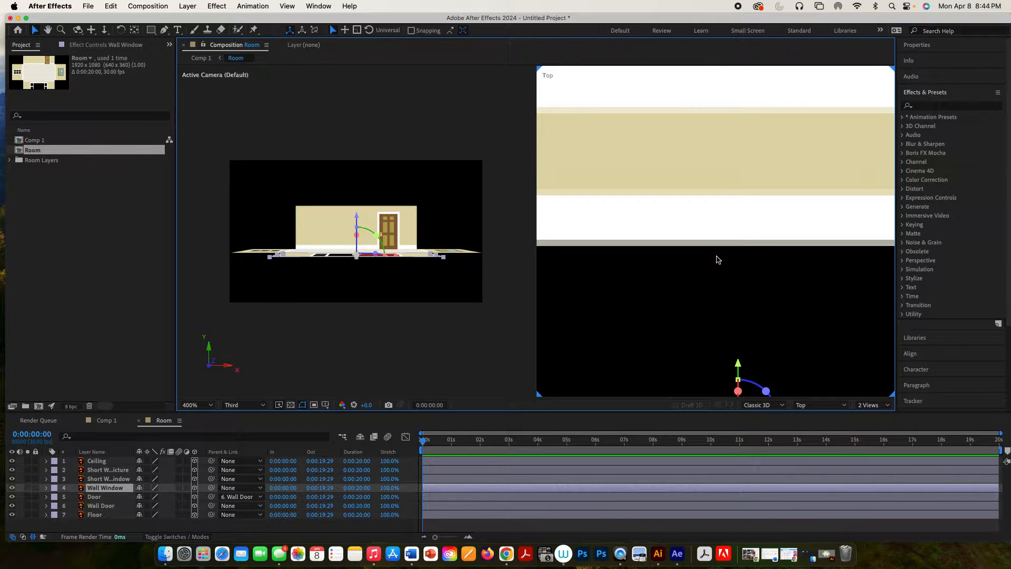
pyautogui.scroll(-1, 718, 259)
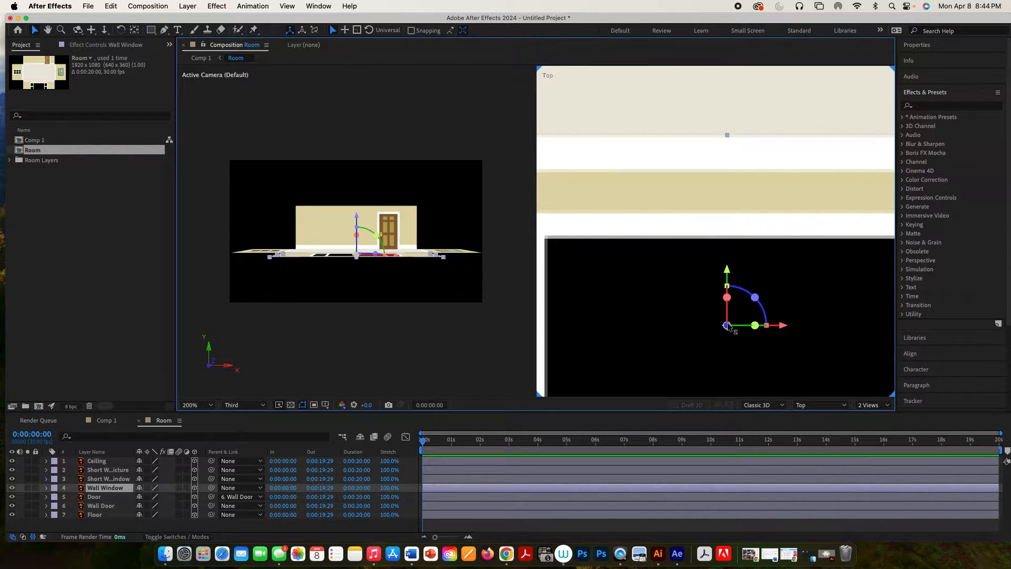
pyautogui.moveTo(727, 326); pyautogui.dragTo(727, 320)
pyautogui.press('y')
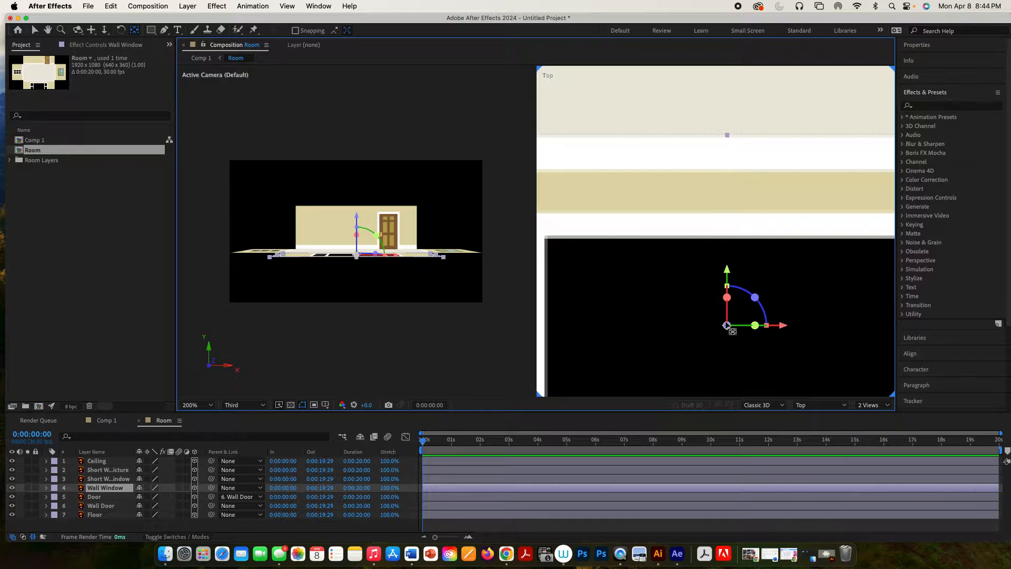
pyautogui.moveTo(727, 325); pyautogui.dragTo(727, 134)
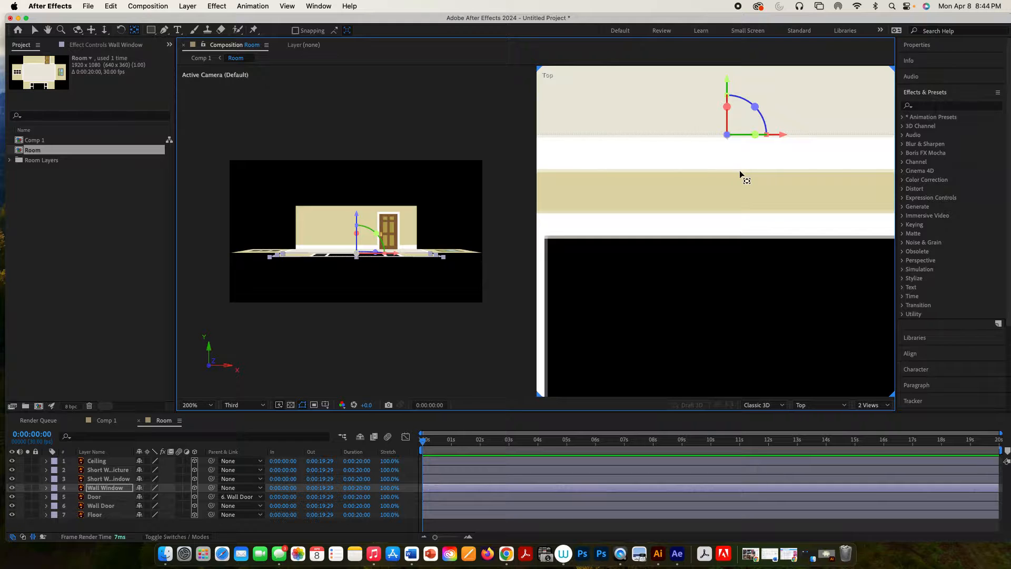
# Rotate the Wall Window layer upright about the X axis around its floor edge.
pyautogui.press('v')
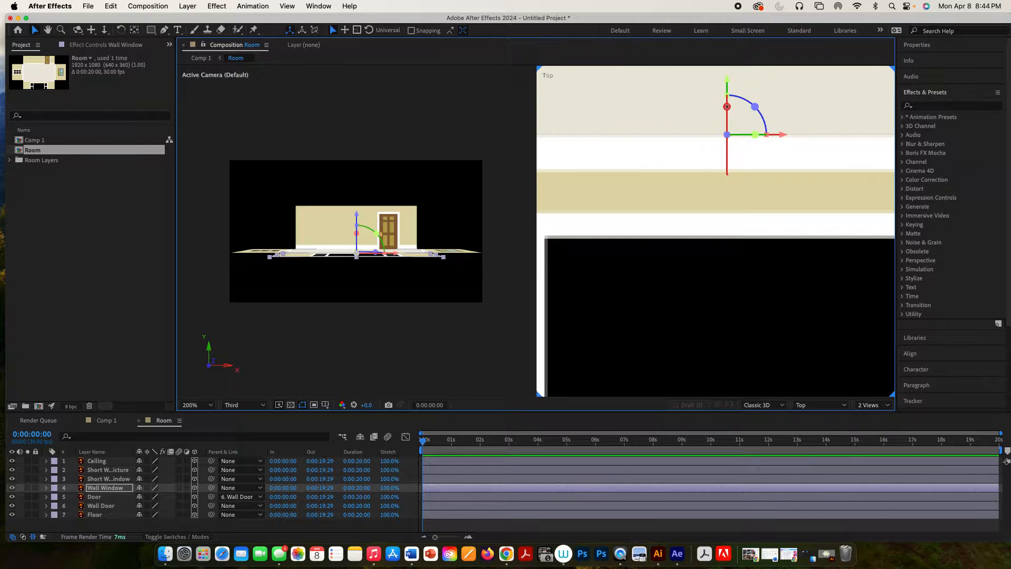
pyautogui.moveTo(727, 106); pyautogui.dragTo(730, 66)
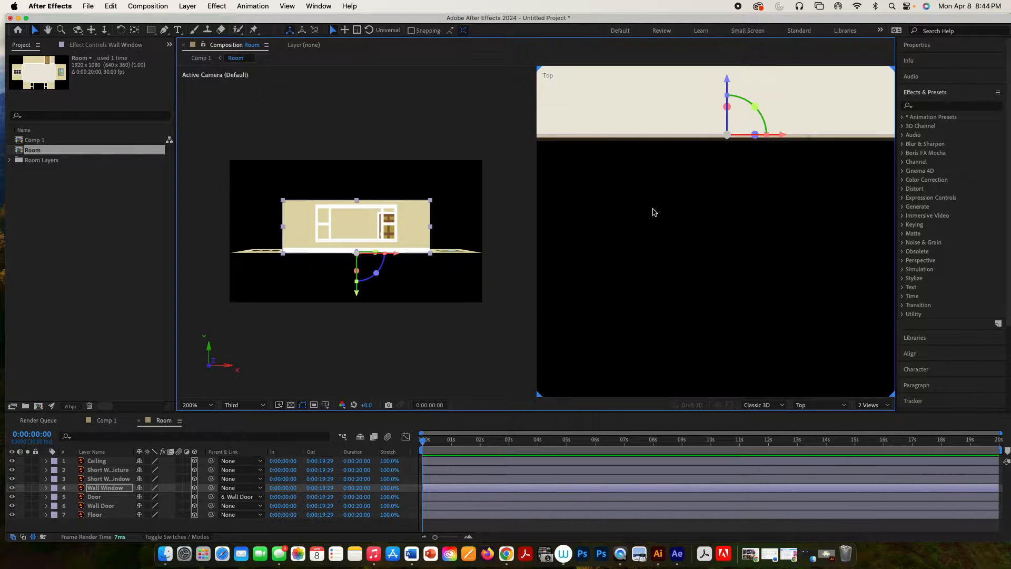
pyautogui.scroll(1, 728, 276)
pyautogui.scroll(-4, 726, 274)
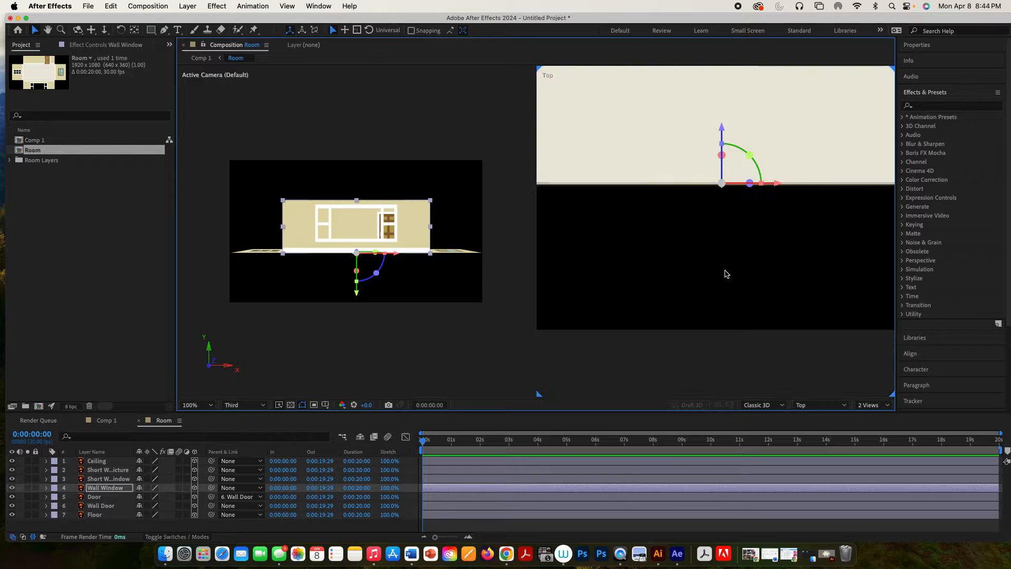
pyautogui.press('h')
pyautogui.moveTo(727, 266); pyautogui.dragTo(729, 346)
pyautogui.press('v')
pyautogui.press(',')
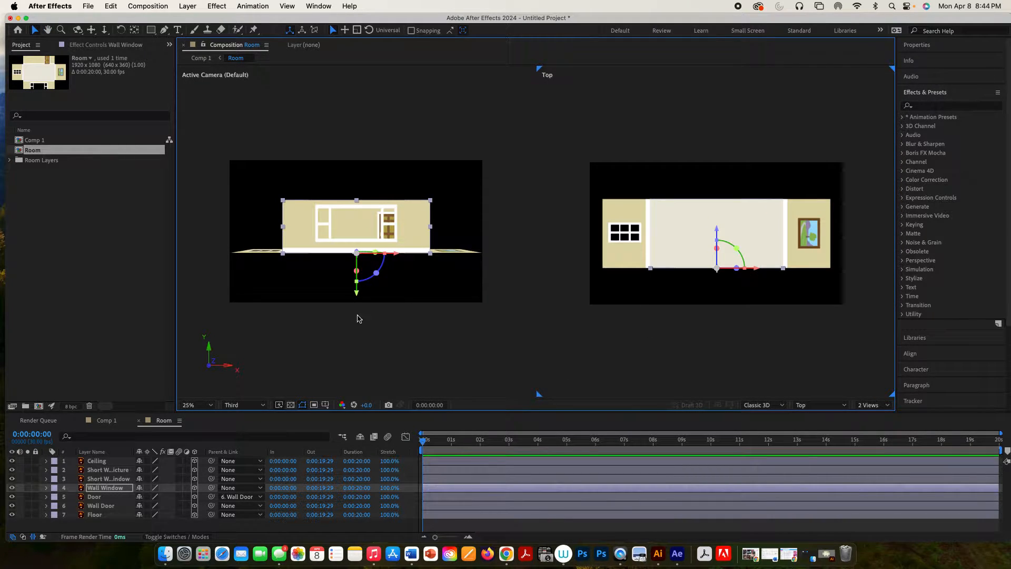
# Create a one-node camera with the 35mm preset above the Ceiling layer.
pyautogui.click(116, 463)
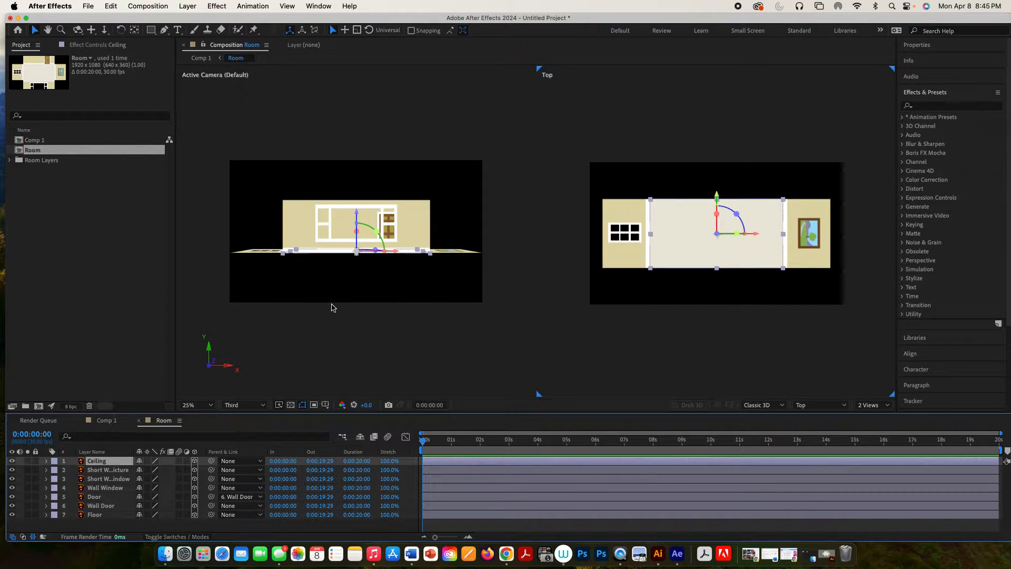
pyautogui.click(187, 6)
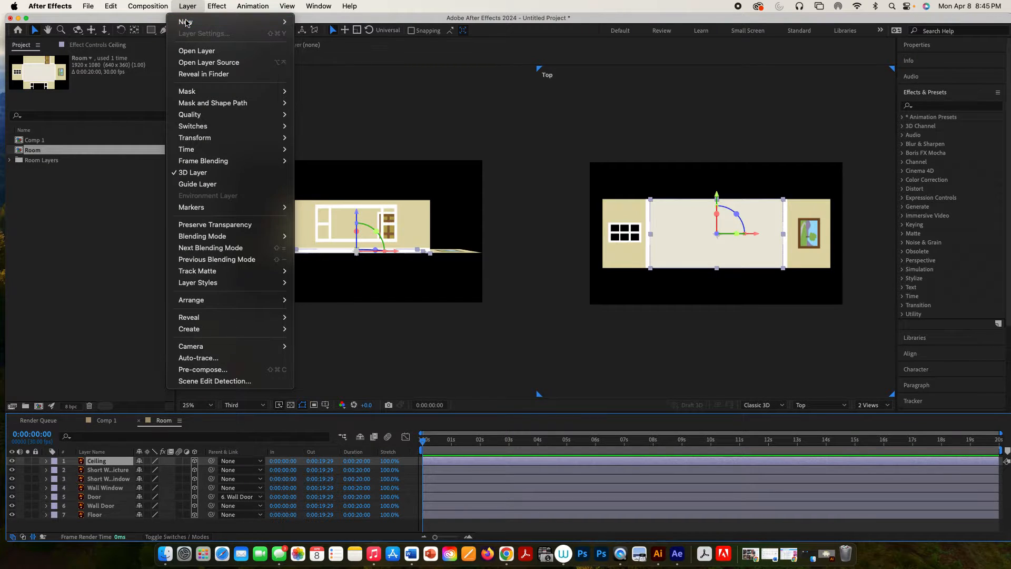
pyautogui.moveTo(195, 26)
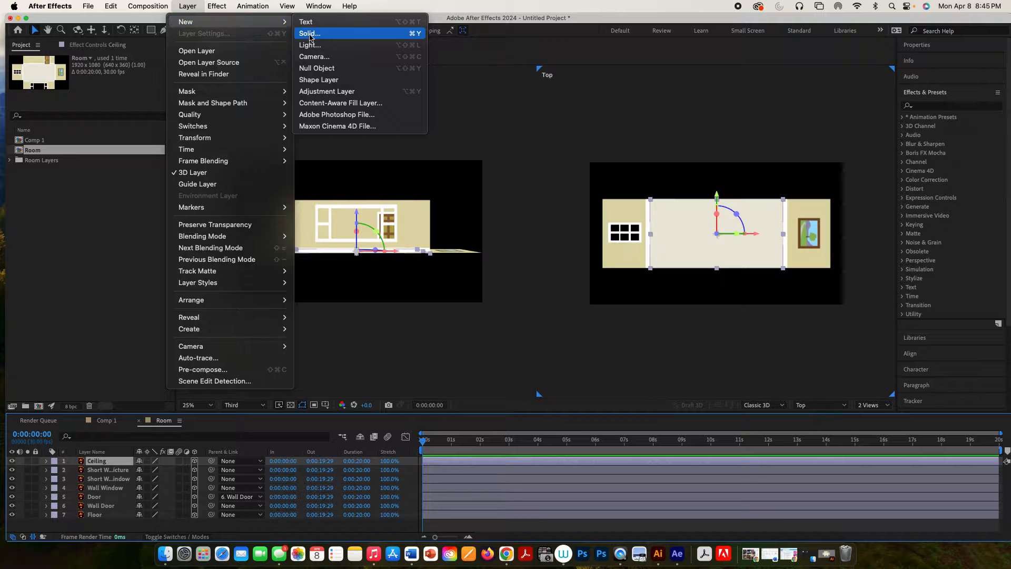
pyautogui.click(323, 56)
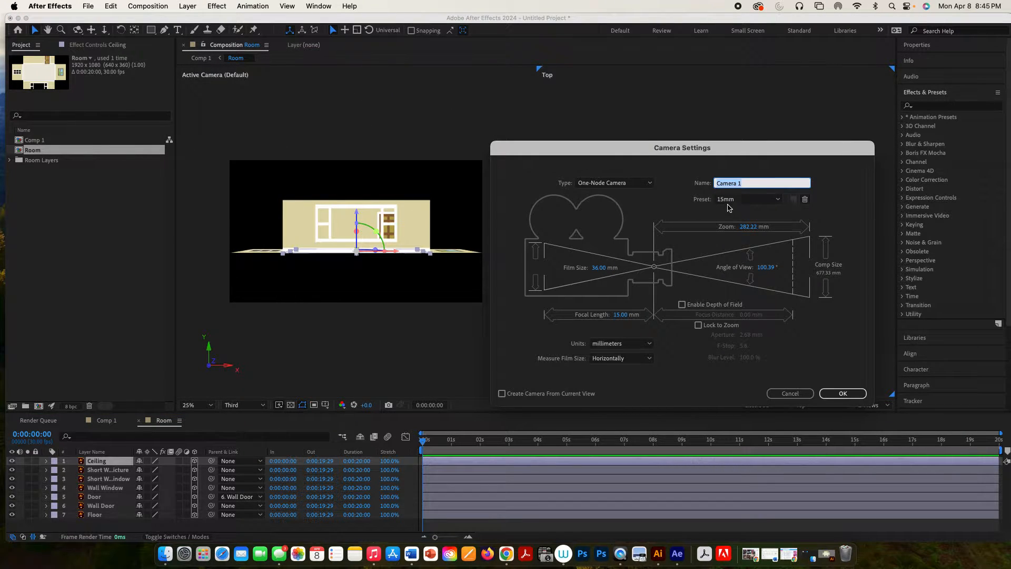
pyautogui.click(730, 201)
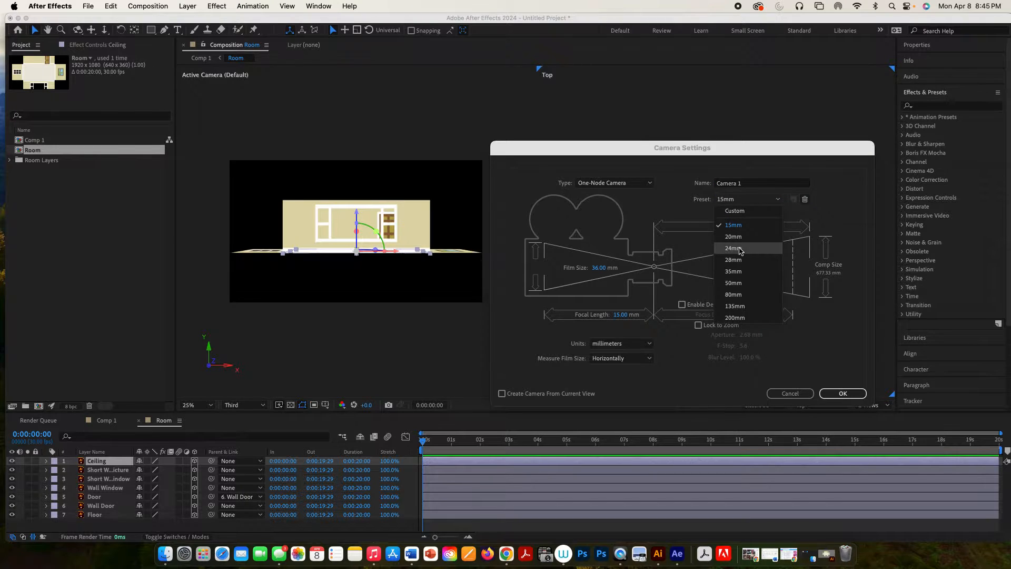
pyautogui.click(748, 271)
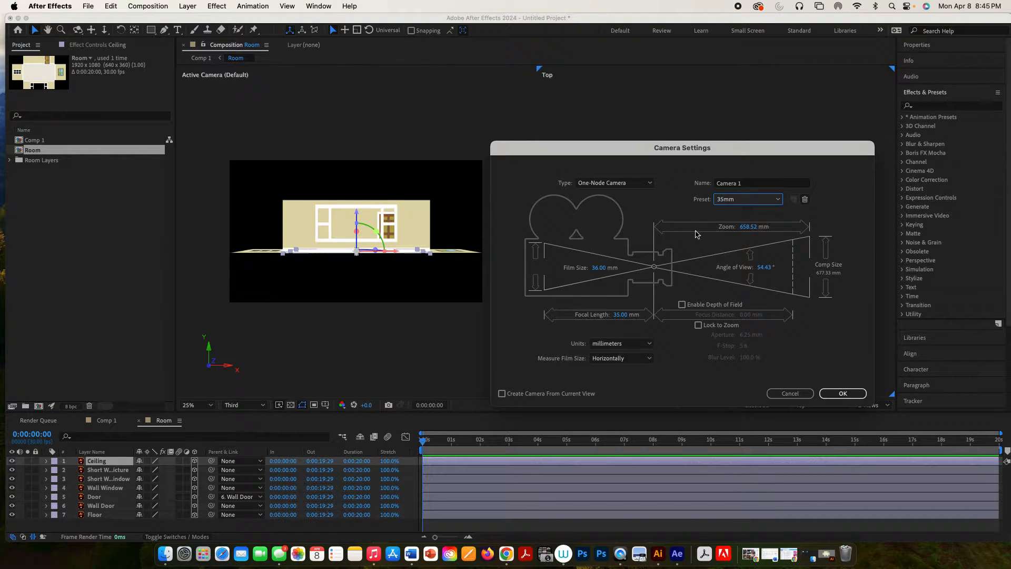
pyautogui.click(841, 395)
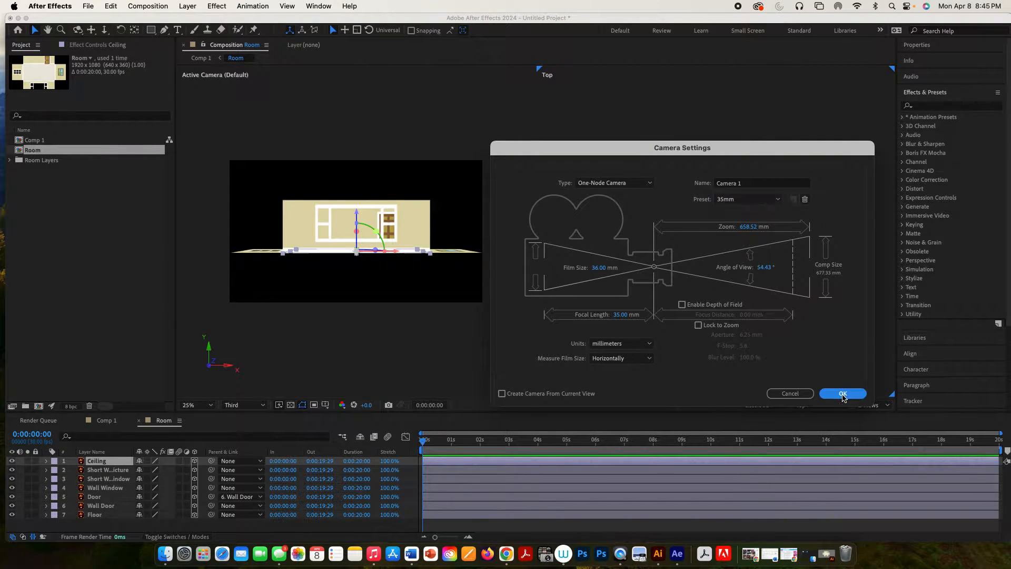
# Move Camera 1 inside the room near the picture wall's end and rotate it to face the short window wall.
pyautogui.press(',')
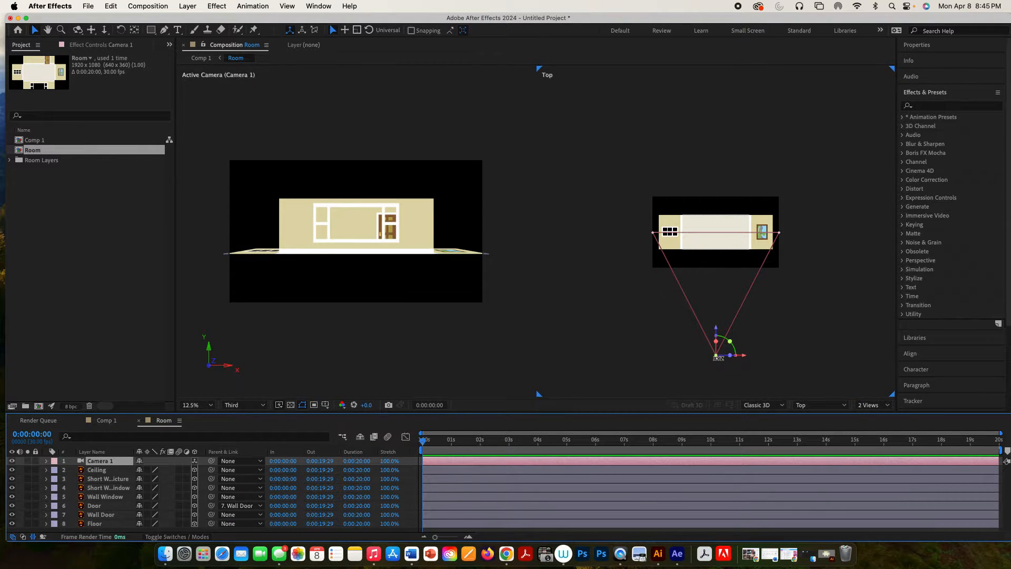
pyautogui.moveTo(715, 356); pyautogui.dragTo(729, 238)
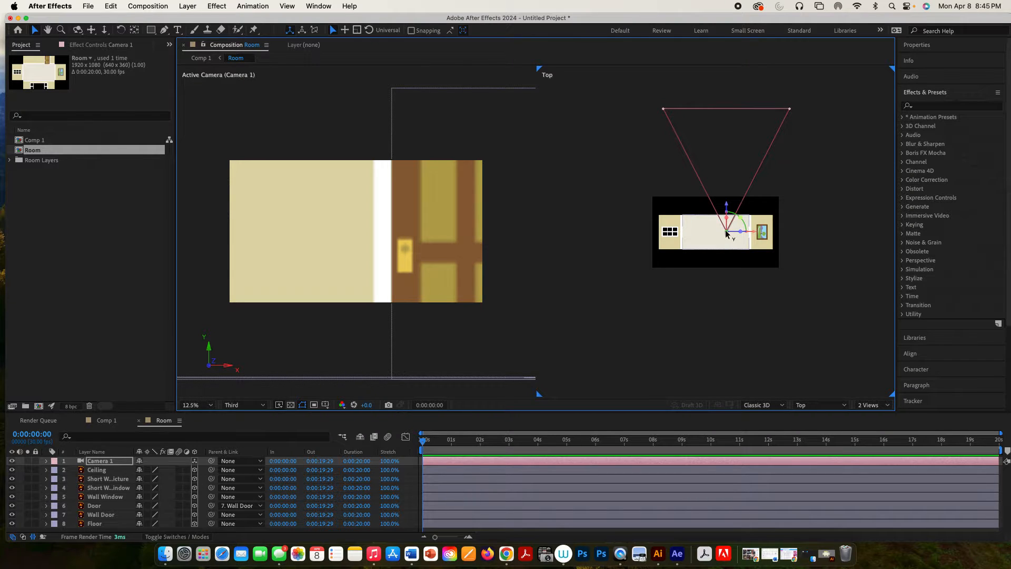
pyautogui.moveTo(731, 230); pyautogui.dragTo(743, 232)
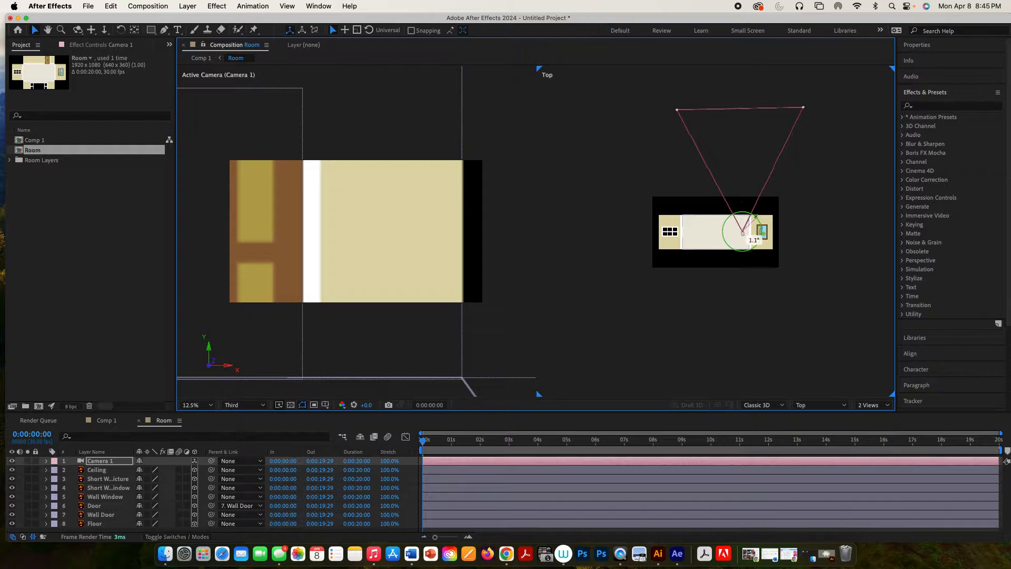
pyautogui.moveTo(757, 218); pyautogui.dragTo(727, 219)
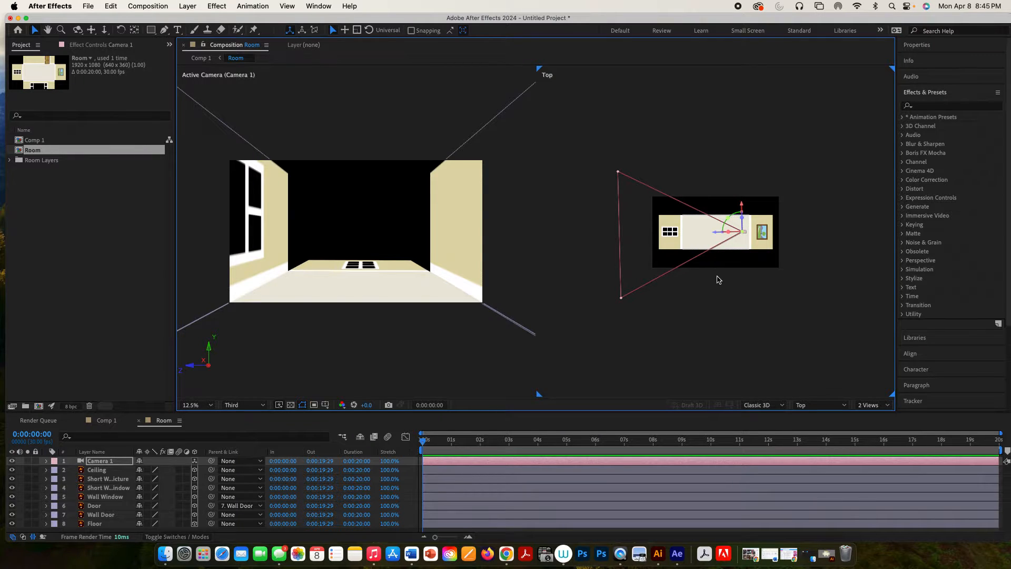
# Move the Short Wall Window layer's anchor point to its edge along the floor.
pyautogui.scroll(2, 681, 260)
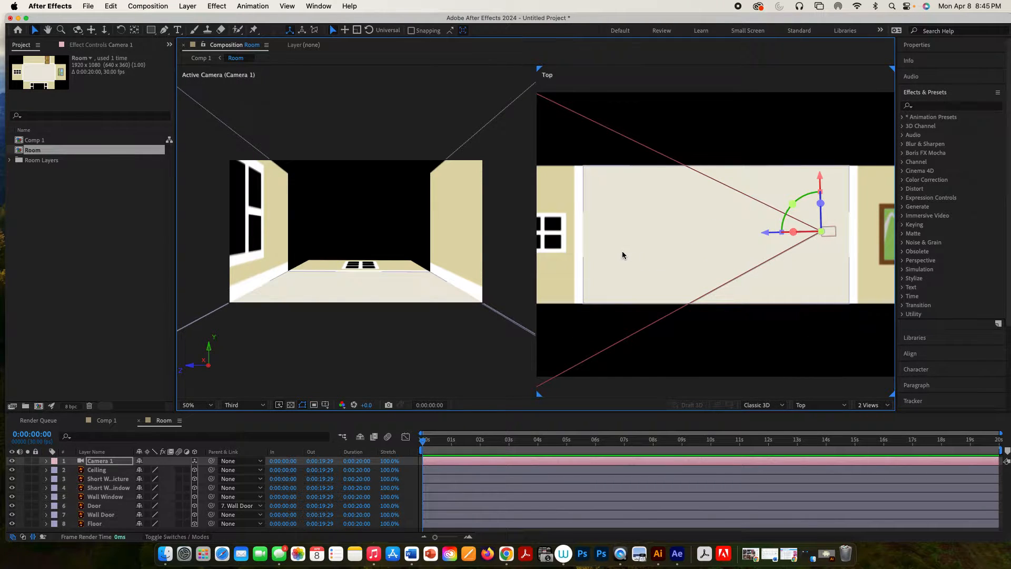
pyautogui.scroll(1, 621, 255)
pyautogui.press('space')
pyautogui.moveTo(615, 258); pyautogui.dragTo(782, 276)
pyautogui.moveTo(686, 279); pyautogui.dragTo(763, 280)
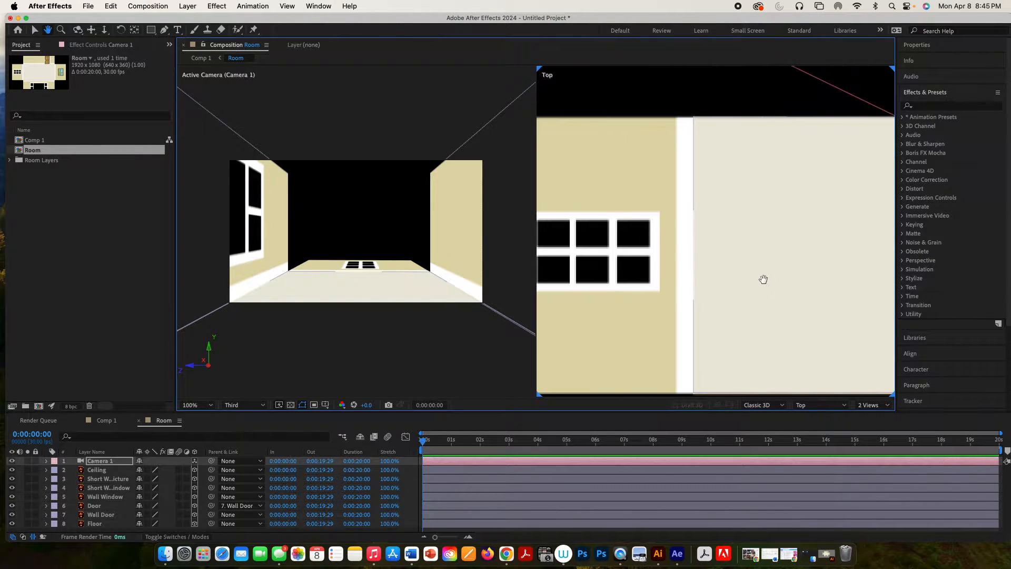
pyautogui.scroll(1, 688, 280)
pyautogui.scroll(-1, 685, 278)
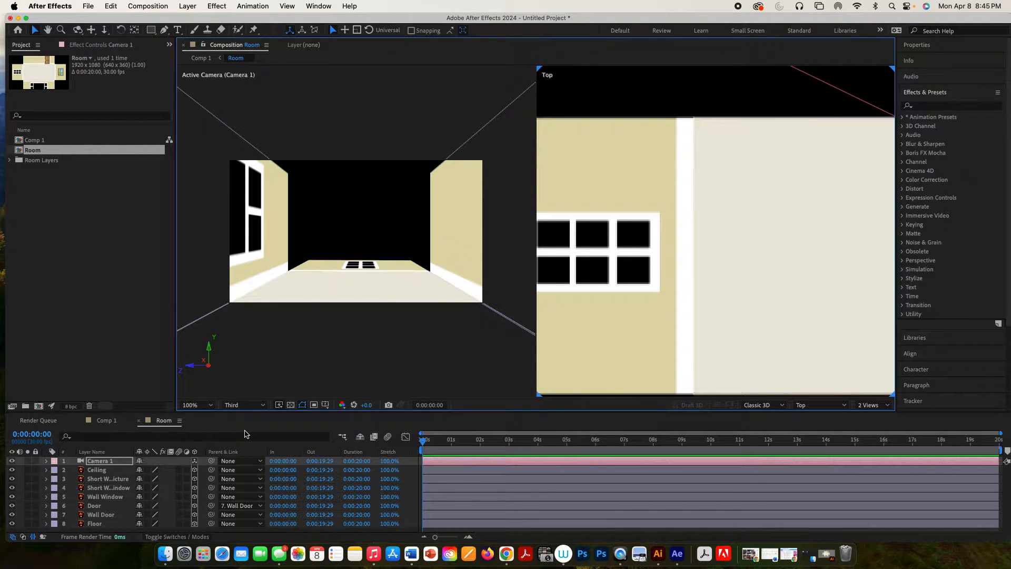
pyautogui.click(121, 487)
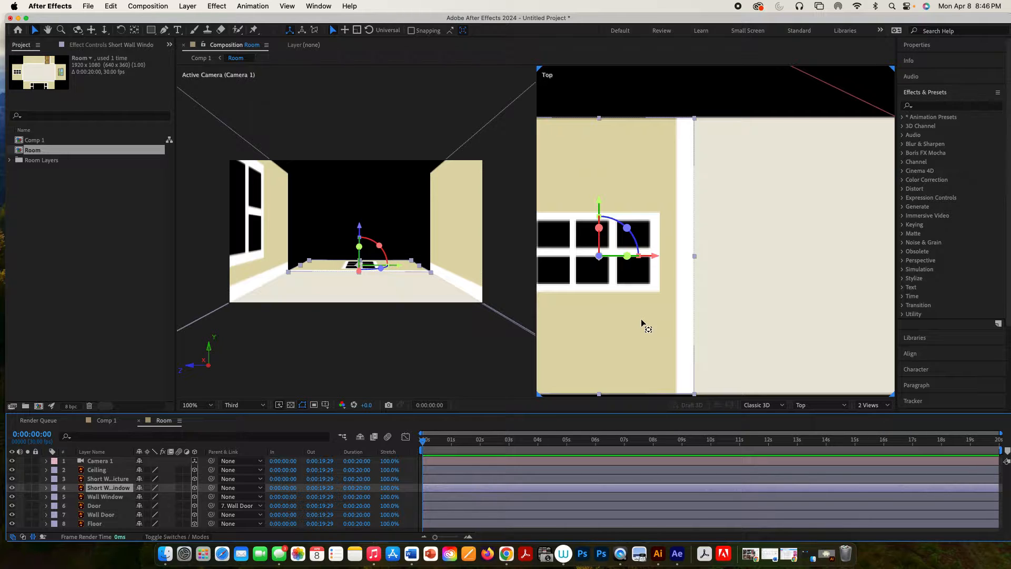
pyautogui.press('y')
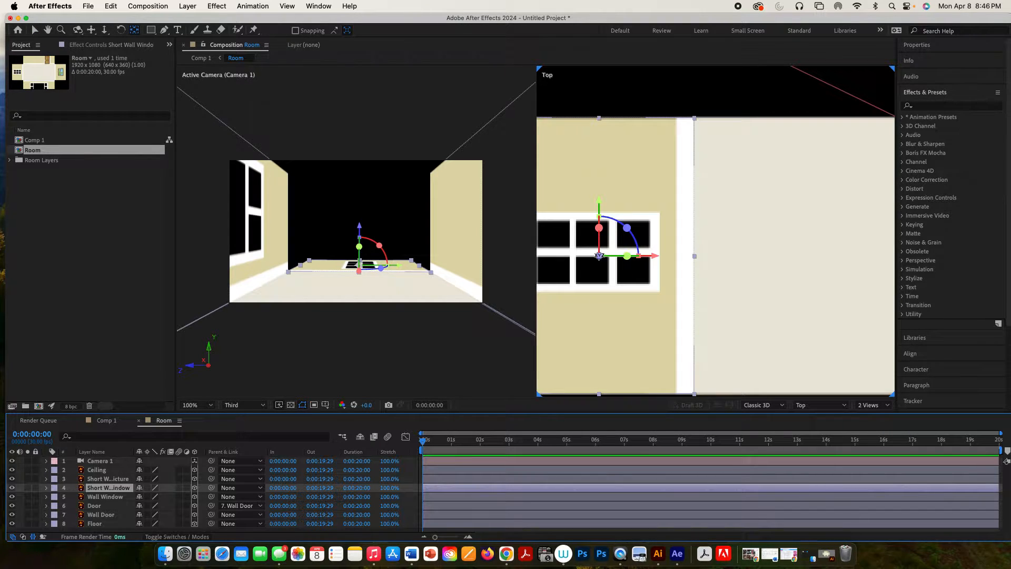
pyautogui.moveTo(599, 256); pyautogui.dragTo(693, 256)
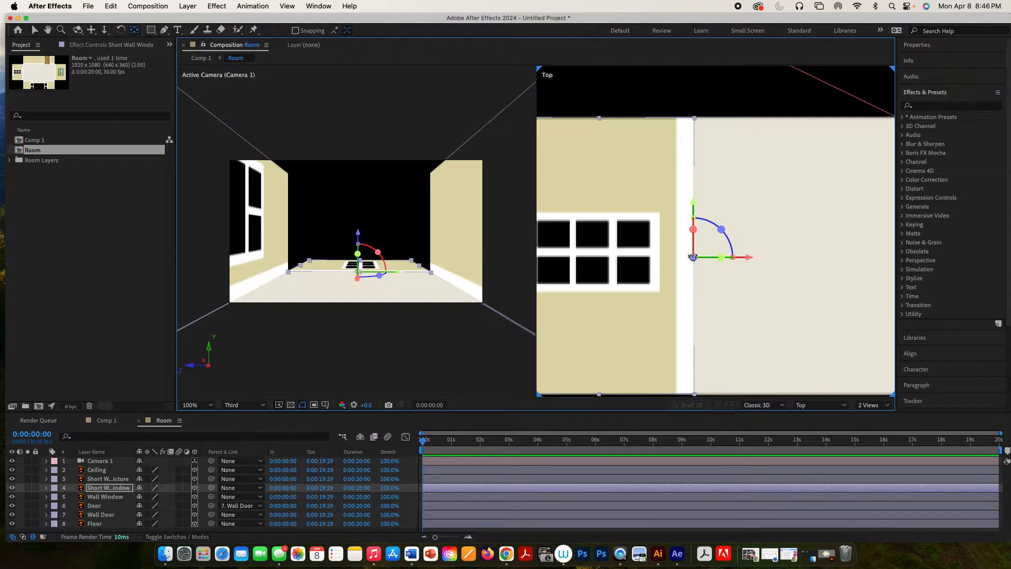
# Rotate the Short Wall Window layer upright about the Y axis, nudge it flush with the floor edge, and deselect it.
pyautogui.press('v')
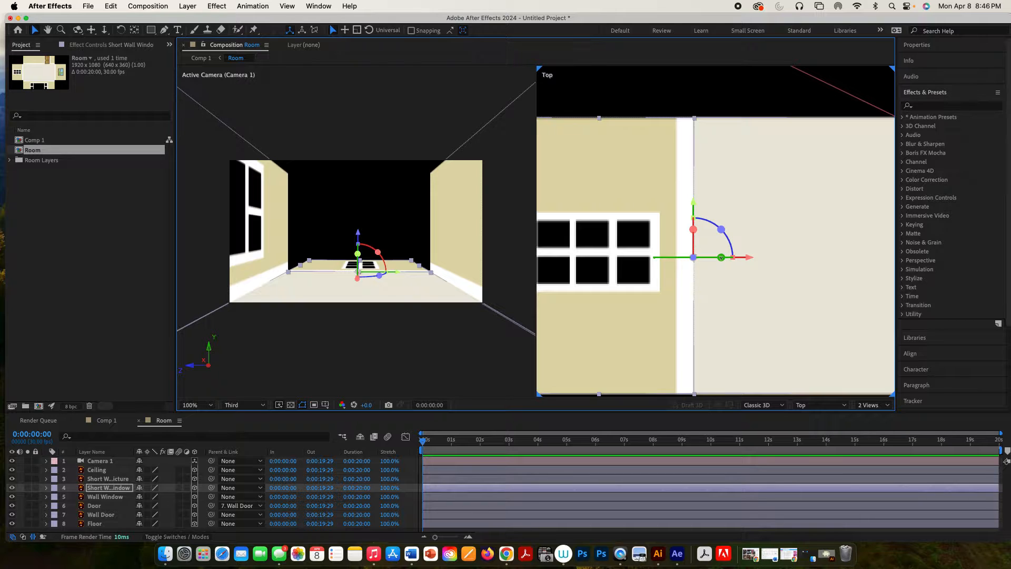
pyautogui.moveTo(721, 257); pyautogui.dragTo(761, 256)
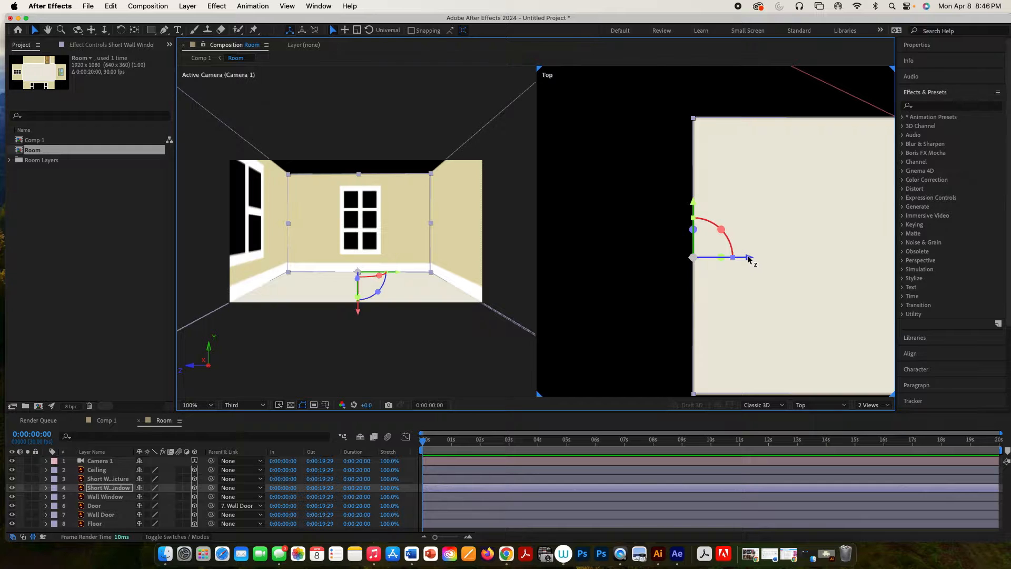
pyautogui.moveTo(748, 257); pyautogui.dragTo(751, 258)
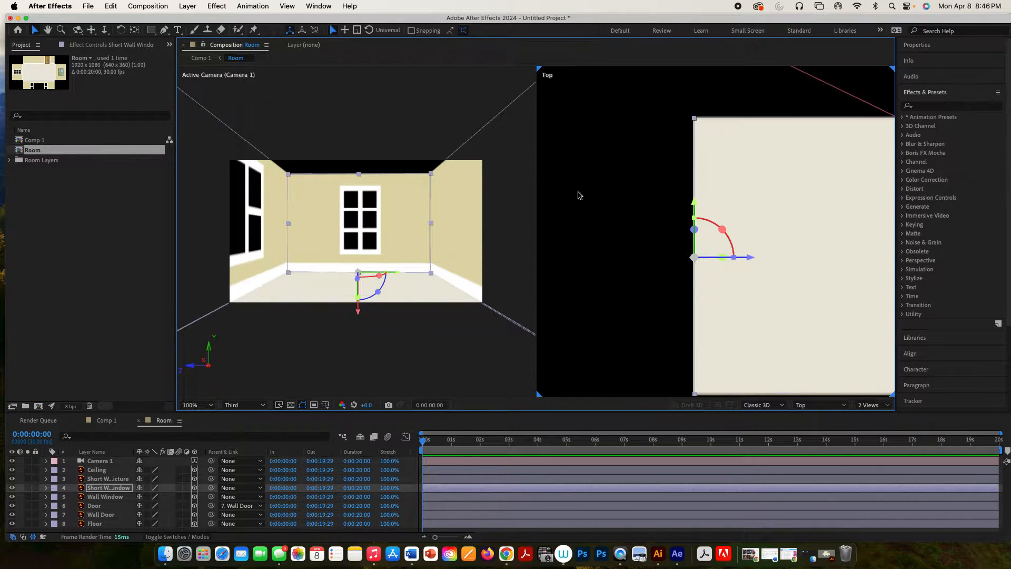
pyautogui.click(630, 289)
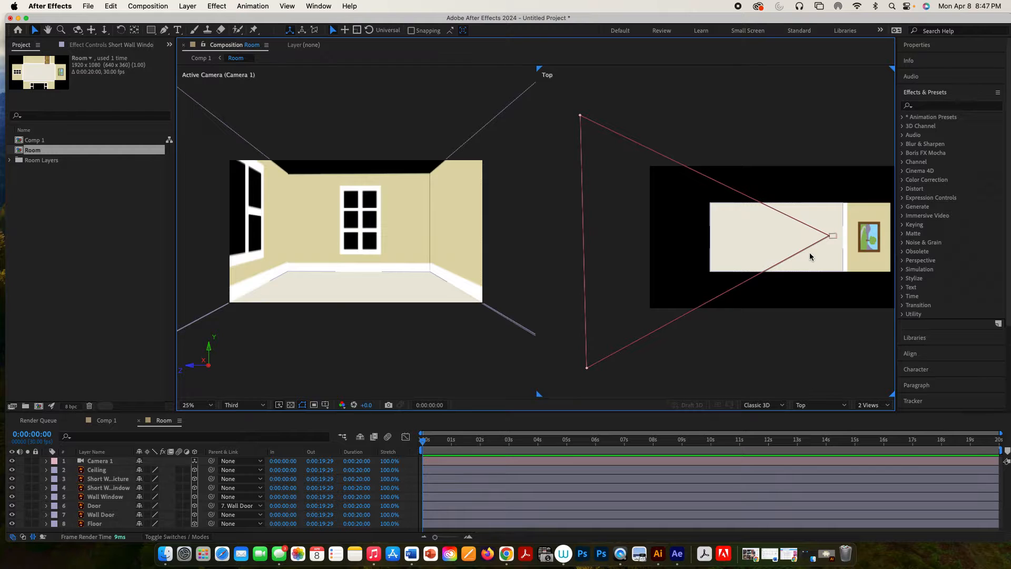
# Move Camera 1 to the window wall's end of the room and turn it around to face the short picture wall.
pyautogui.click(102, 460)
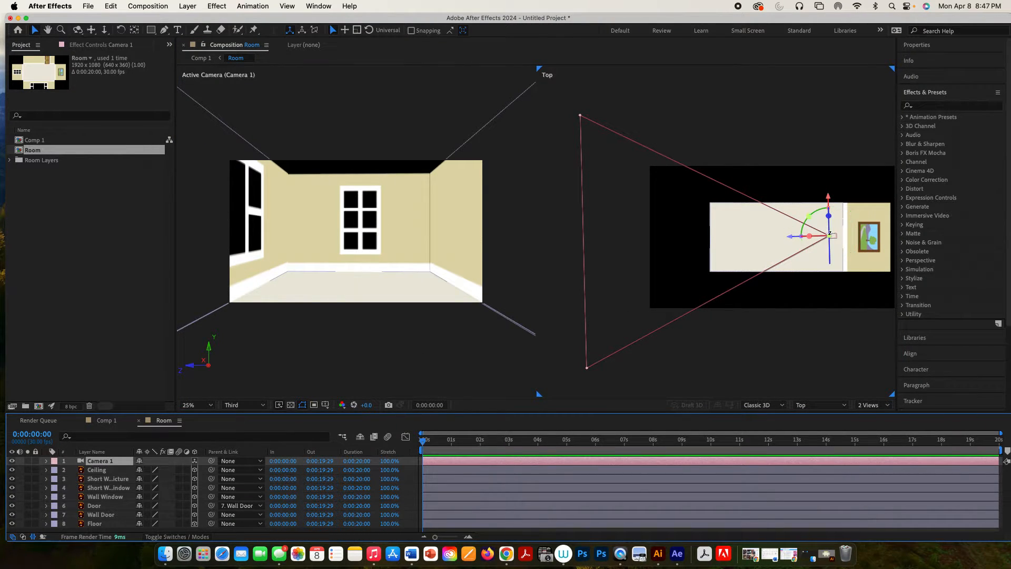
pyautogui.moveTo(830, 235); pyautogui.dragTo(728, 232)
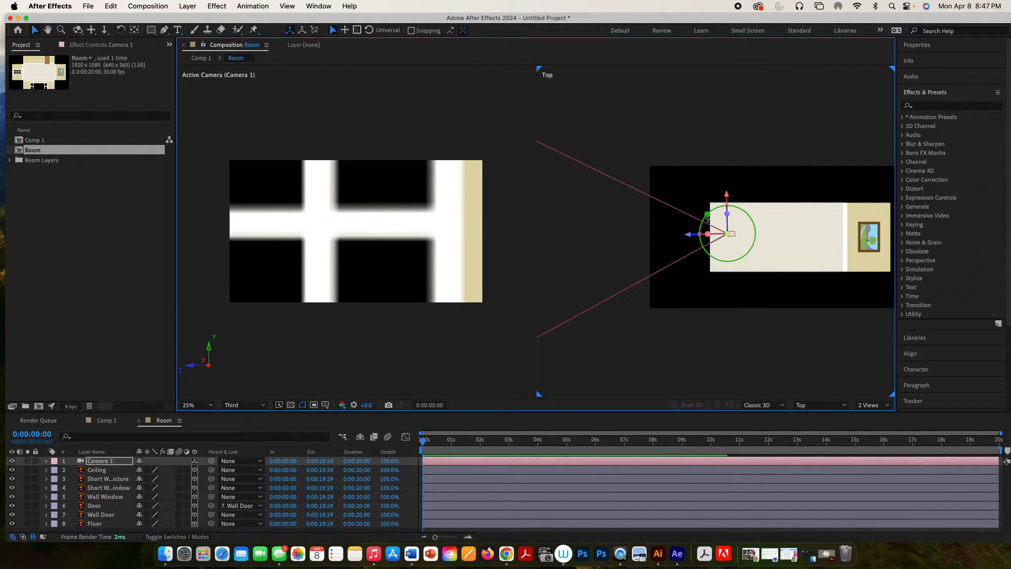
pyautogui.moveTo(708, 215); pyautogui.dragTo(769, 275)
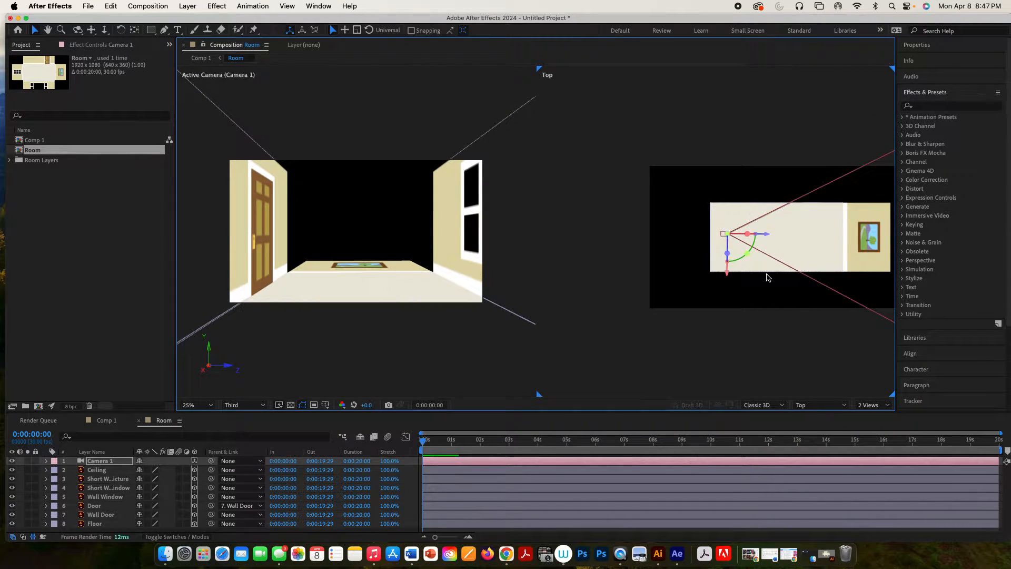
# Move the Short Wall Picture layer's anchor point to the middle of its edge along the floor.
pyautogui.click(868, 239)
pyautogui.scroll(3, 862, 249)
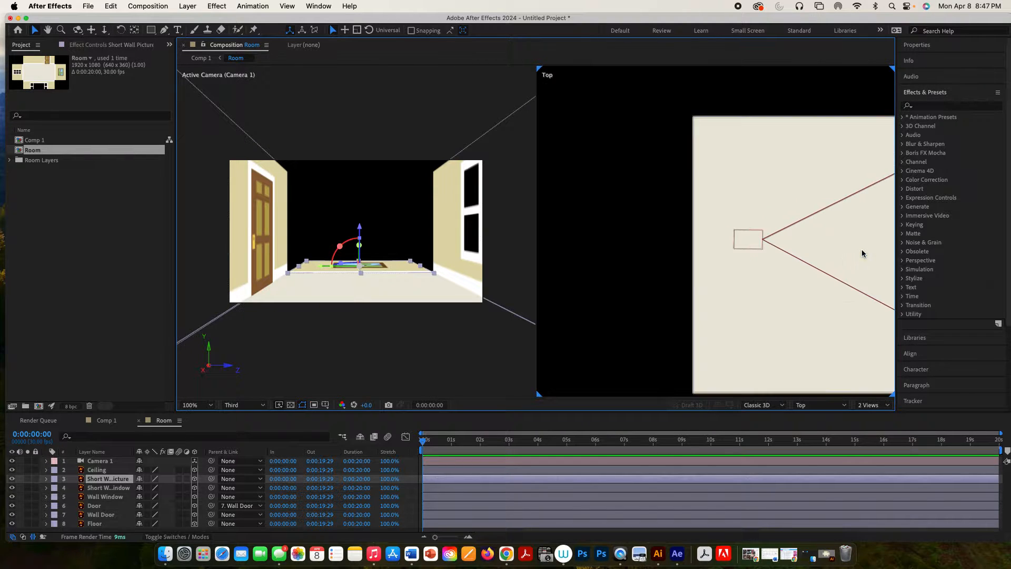
pyautogui.press('space')
pyautogui.moveTo(863, 246); pyautogui.dragTo(504, 228)
pyautogui.moveTo(726, 238); pyautogui.dragTo(476, 259)
pyautogui.moveTo(611, 258); pyautogui.dragTo(587, 256)
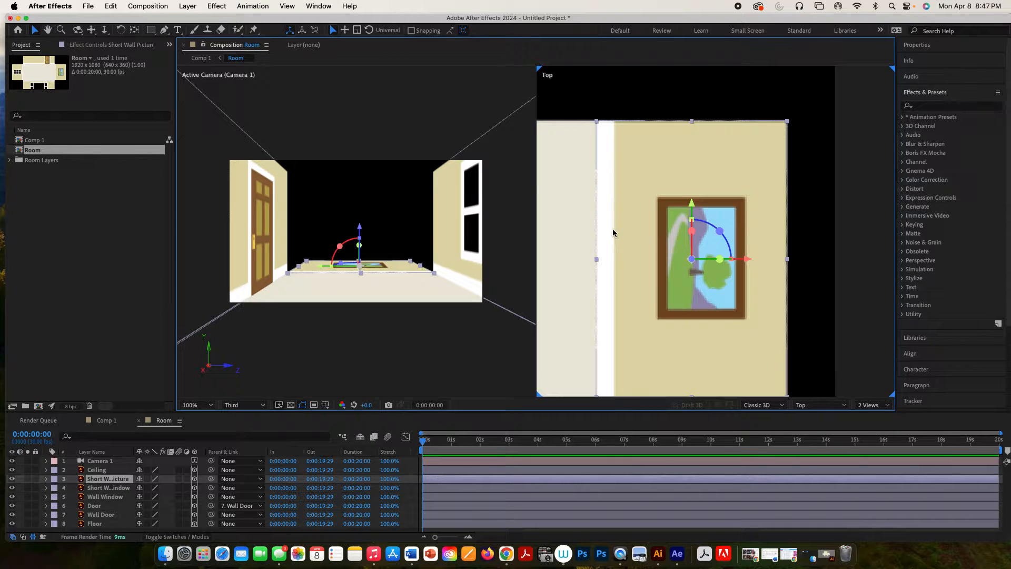
pyautogui.press('y')
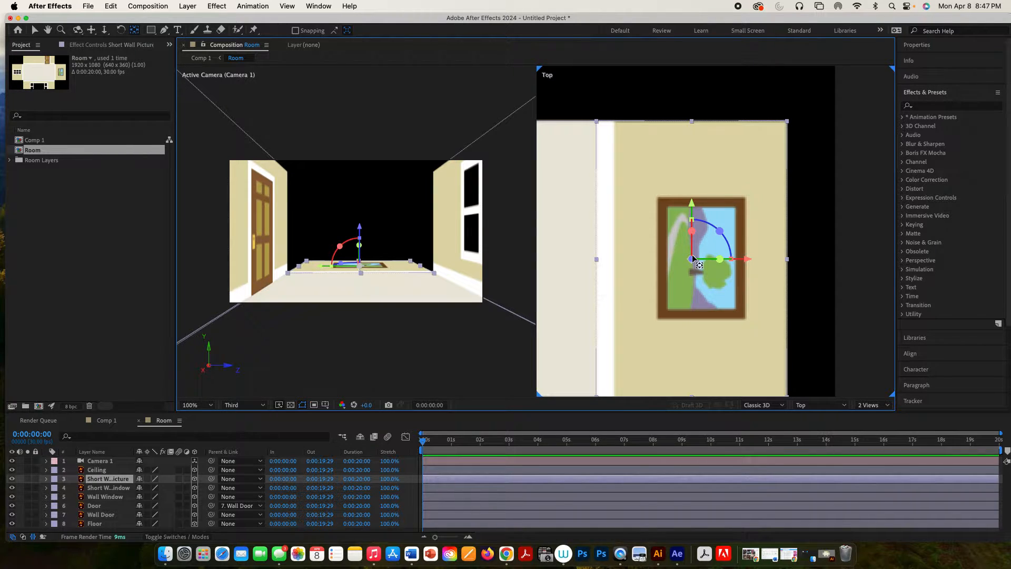
pyautogui.moveTo(692, 257); pyautogui.dragTo(596, 259)
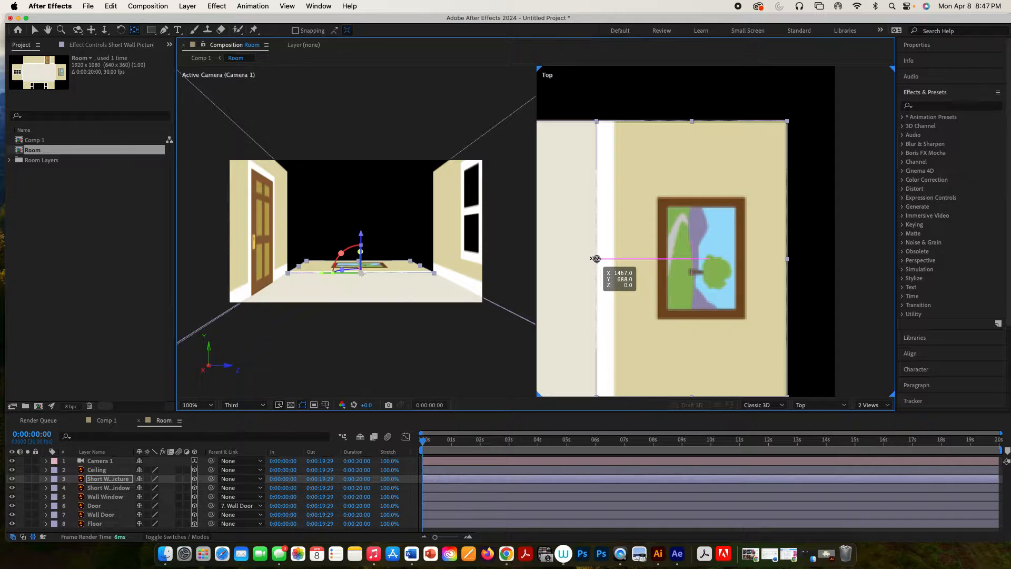
pyautogui.moveTo(595, 258); pyautogui.dragTo(597, 259)
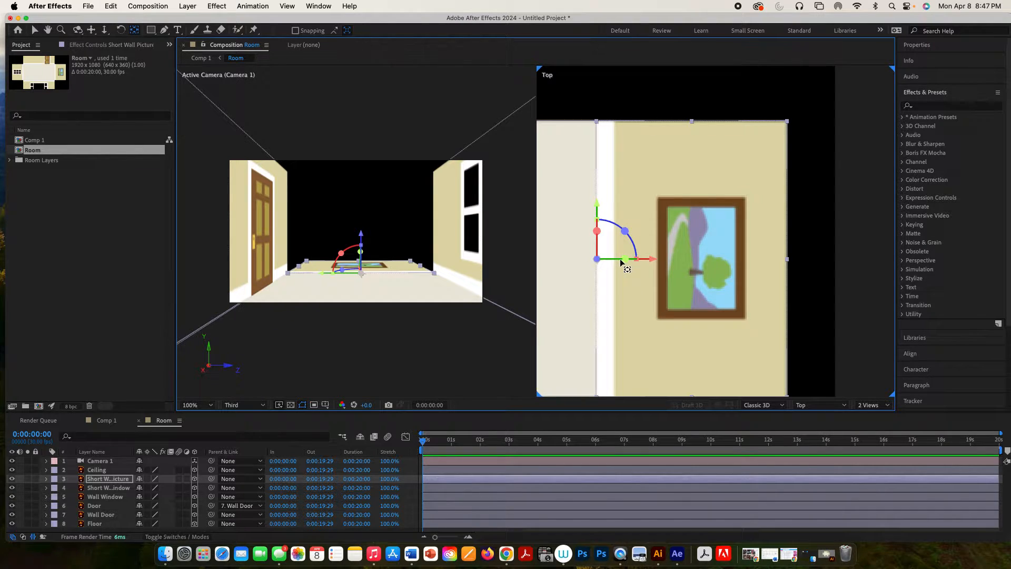
# Rotate the Short Wall Picture layer upright about the Y axis so it closes the end of the room.
pyautogui.press('v')
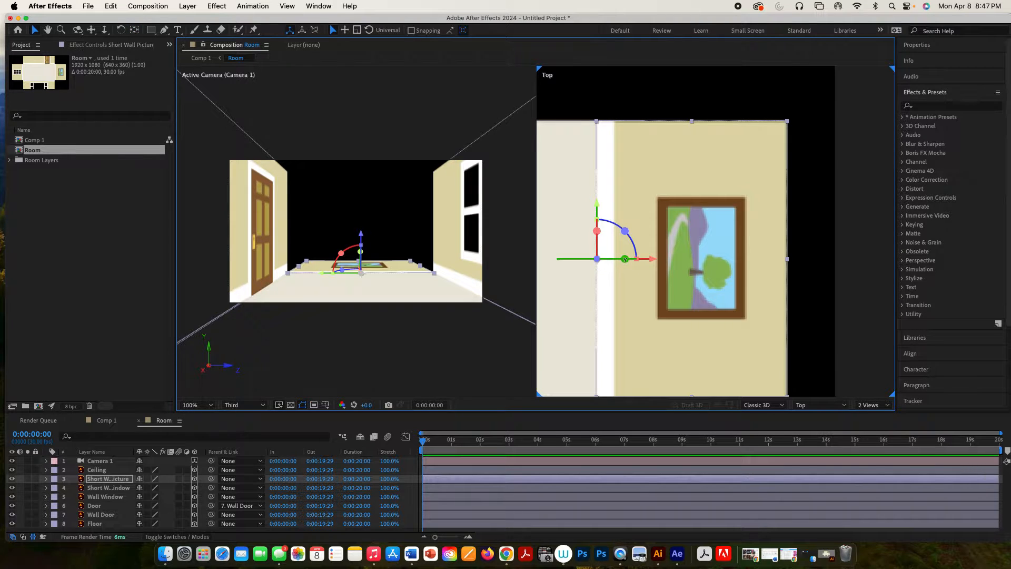
pyautogui.moveTo(625, 258); pyautogui.dragTo(541, 258)
pyautogui.press('h')
pyautogui.moveTo(642, 275)
pyautogui.mouseDown()
pyautogui.moveTo(768, 272)
pyautogui.moveTo(815, 259)
pyautogui.mouseUp()
pyautogui.moveTo(679, 276)
pyautogui.mouseDown()
pyautogui.moveTo(774, 264)
pyautogui.moveTo(758, 270)
pyautogui.mouseUp()
pyautogui.press('v')
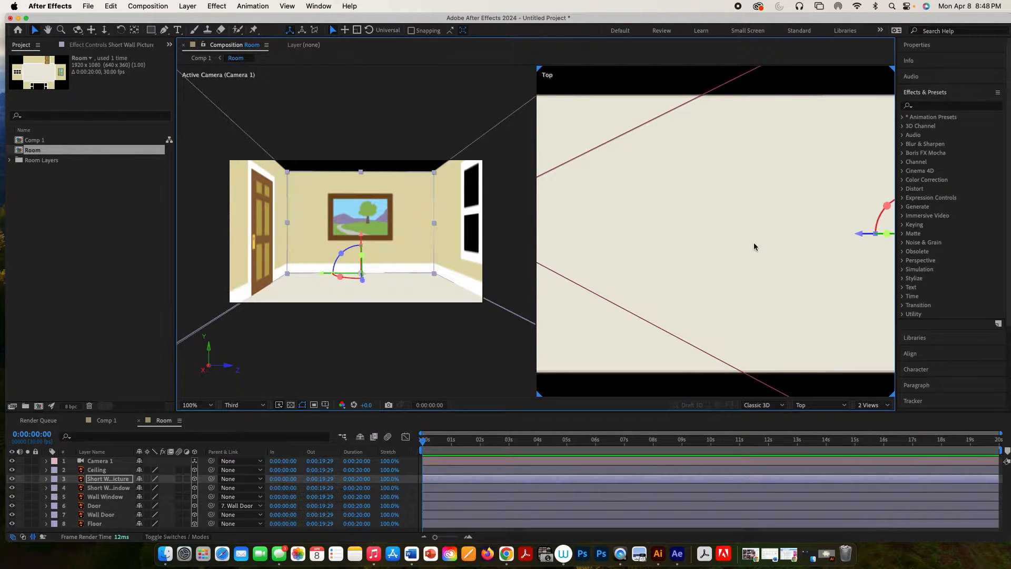
# Switch the second view to Front and raise the Ceiling layer to the top edge of the walls.
pyautogui.click(814, 409)
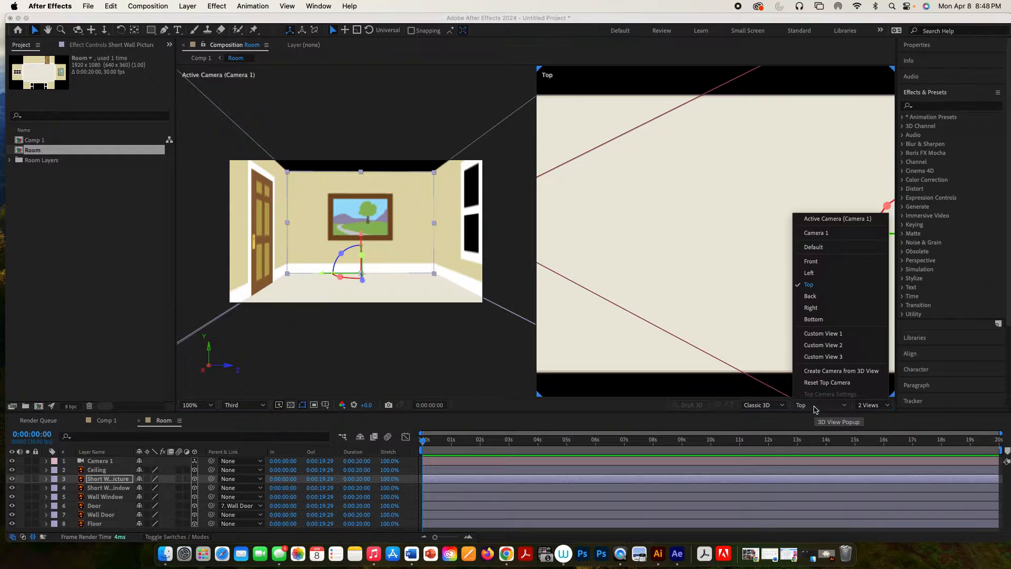
pyautogui.click(824, 261)
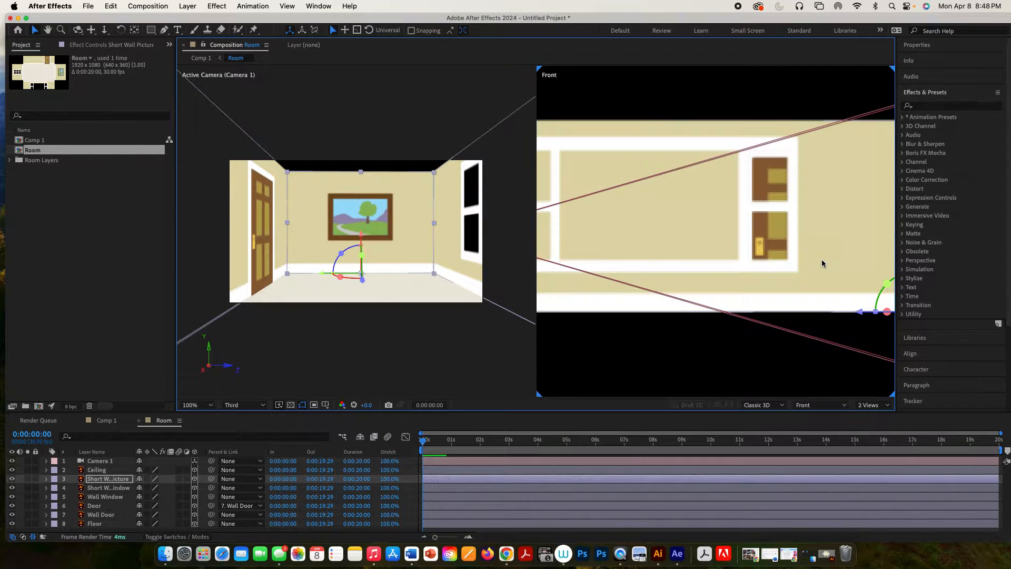
pyautogui.scroll(-2, 729, 295)
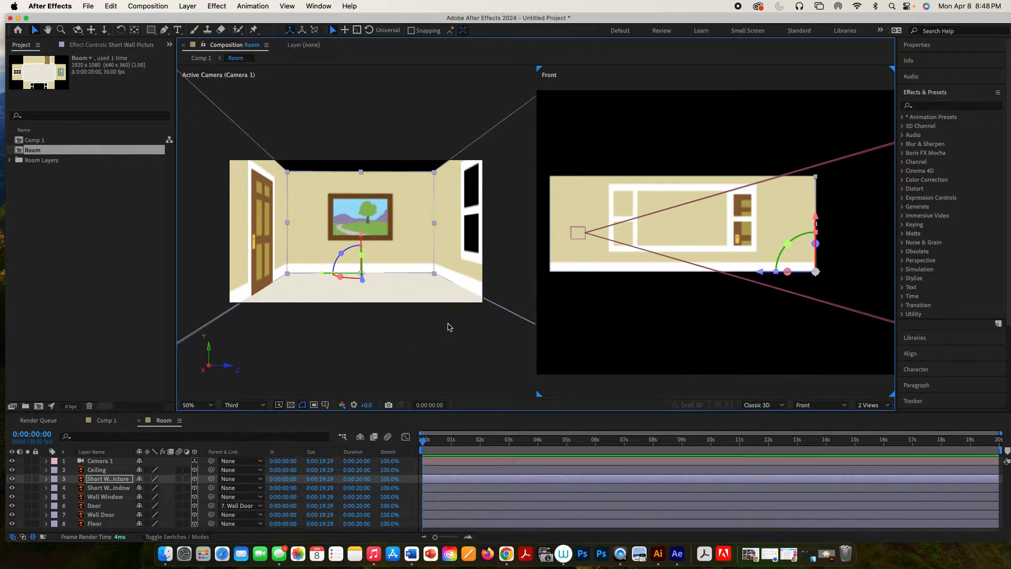
pyautogui.click(111, 471)
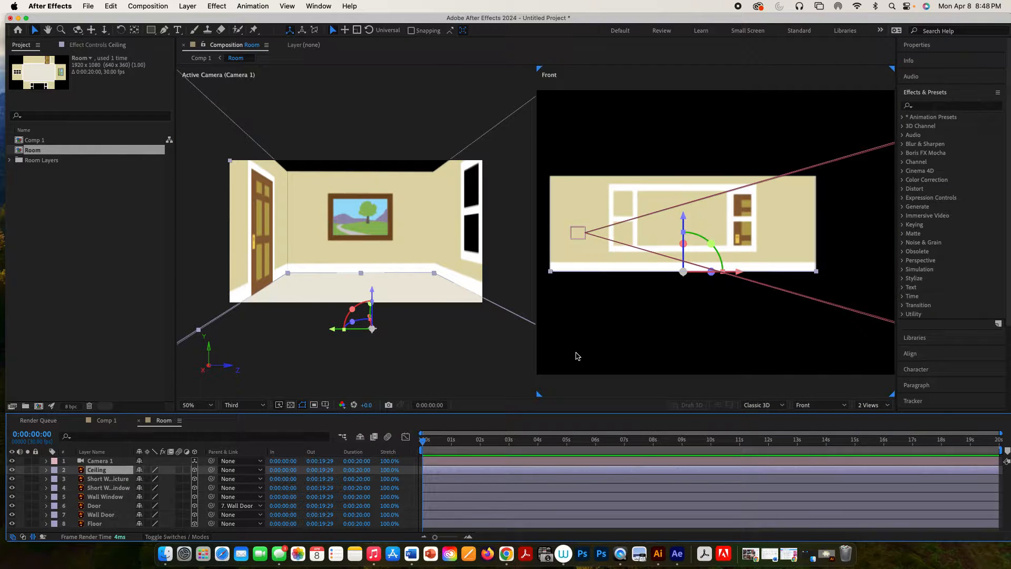
pyautogui.moveTo(683, 217); pyautogui.dragTo(703, 124)
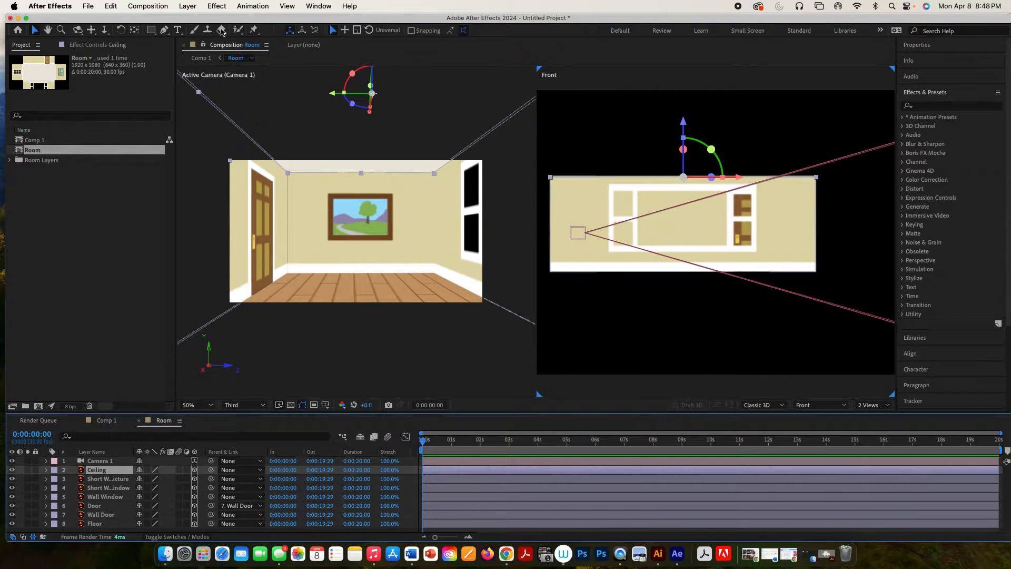
# Start a new light layer above the Ceiling layer and set its light type to Ambient.
pyautogui.click(189, 6)
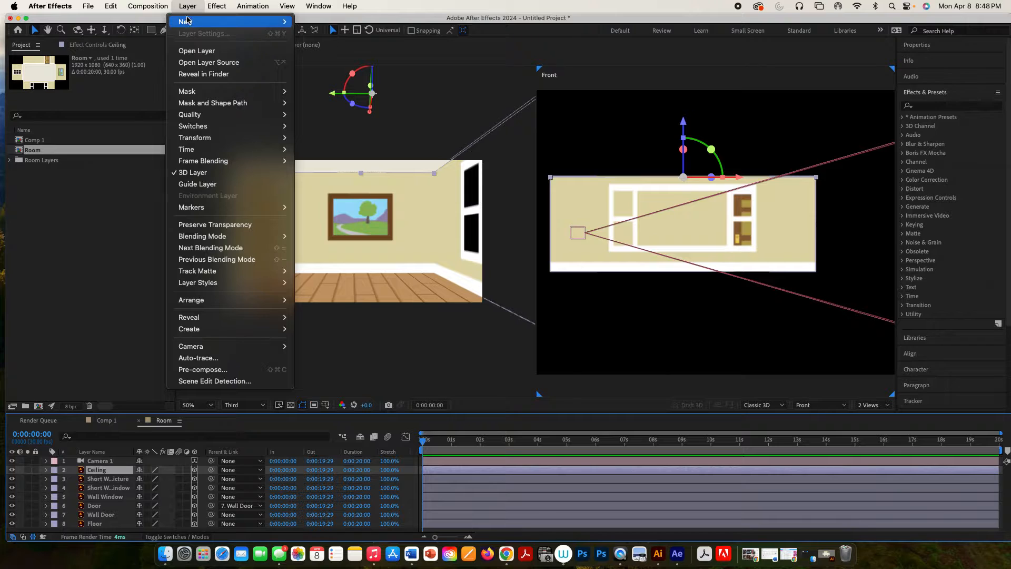
pyautogui.moveTo(258, 24)
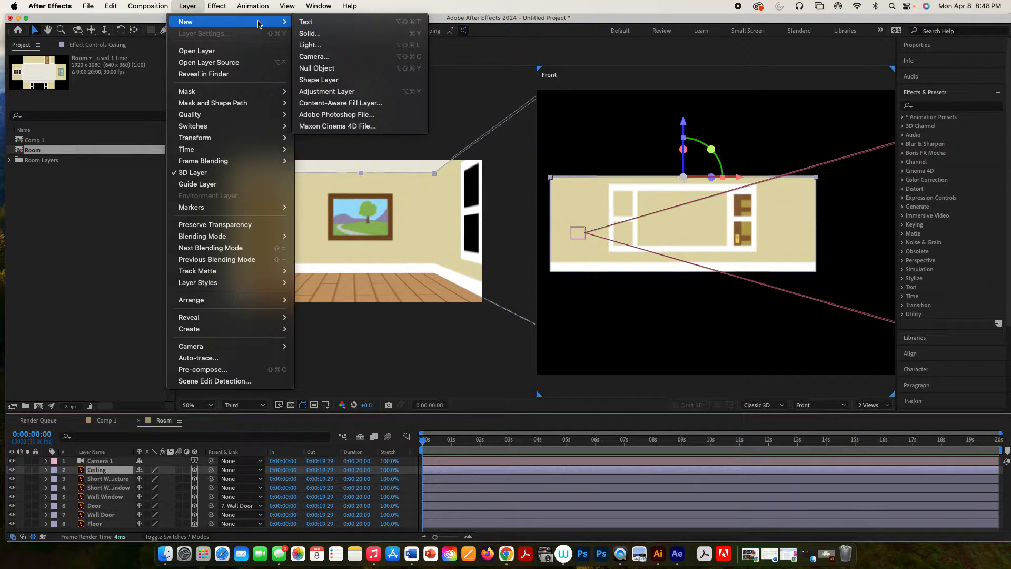
pyautogui.click(315, 45)
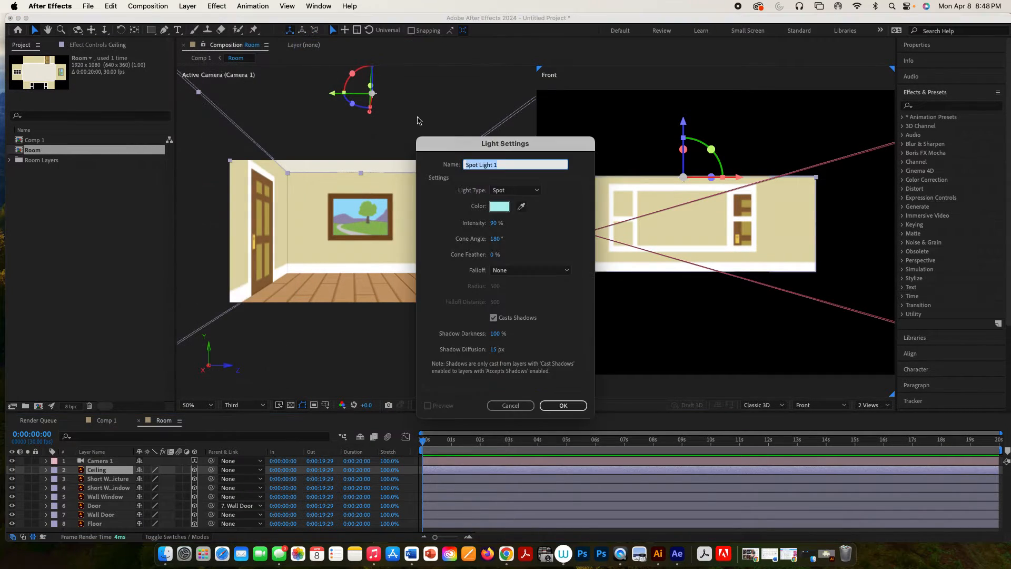
pyautogui.click(509, 191)
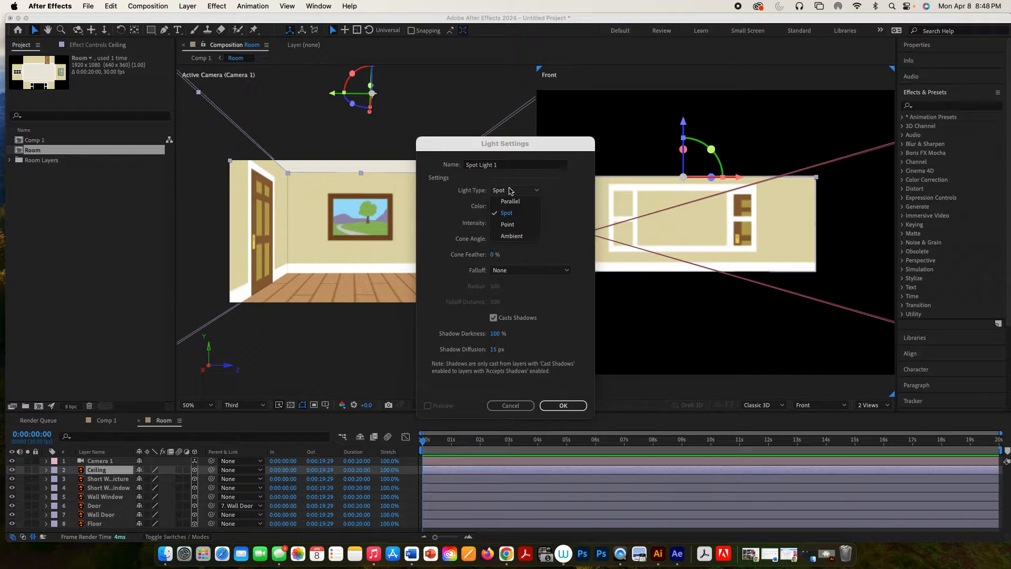
pyautogui.click(514, 236)
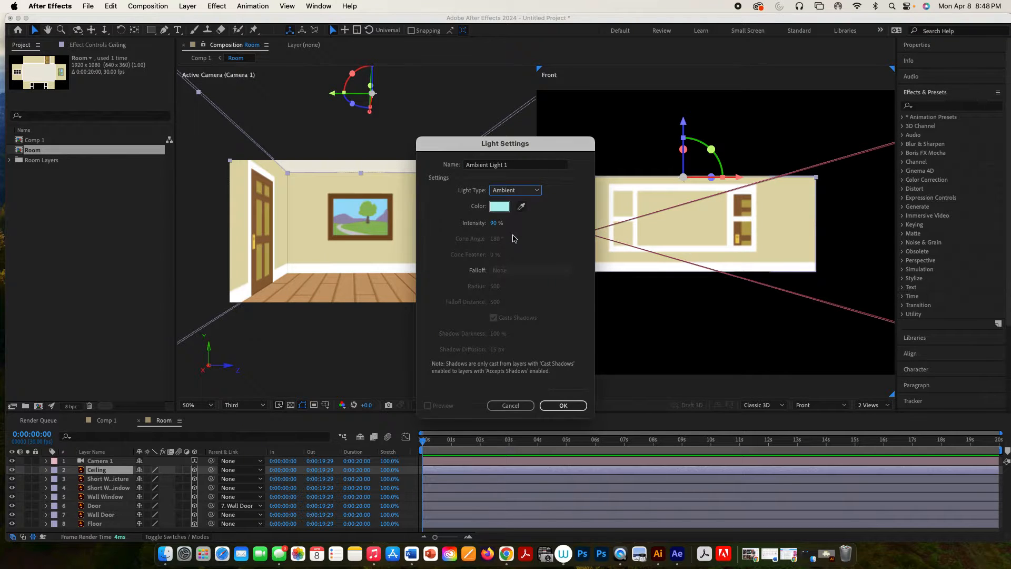
# Give the new ambient light the warm yellow color EBCF7A and 55% intensity, and create it.
pyautogui.click(499, 206)
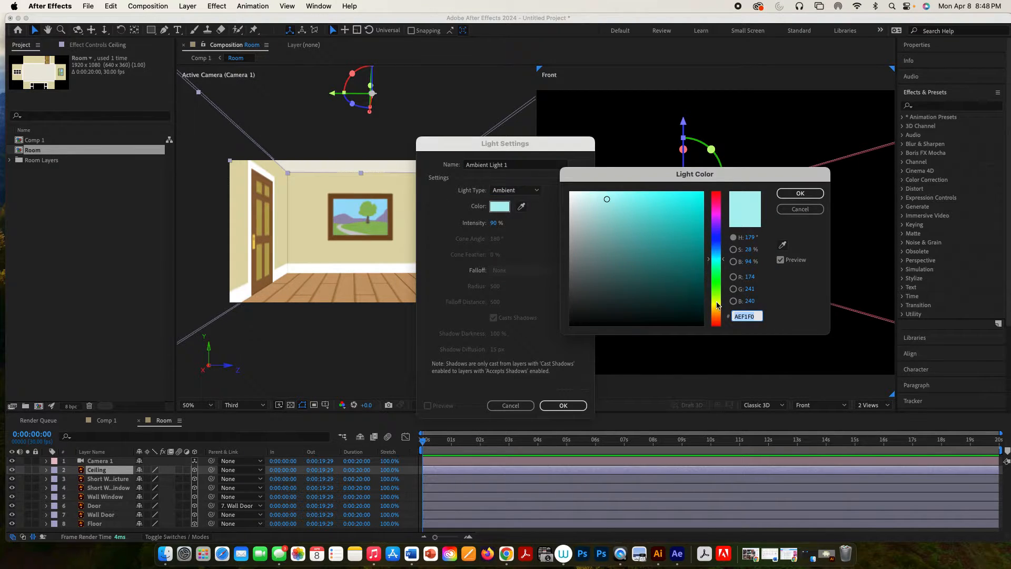
pyautogui.click(719, 311)
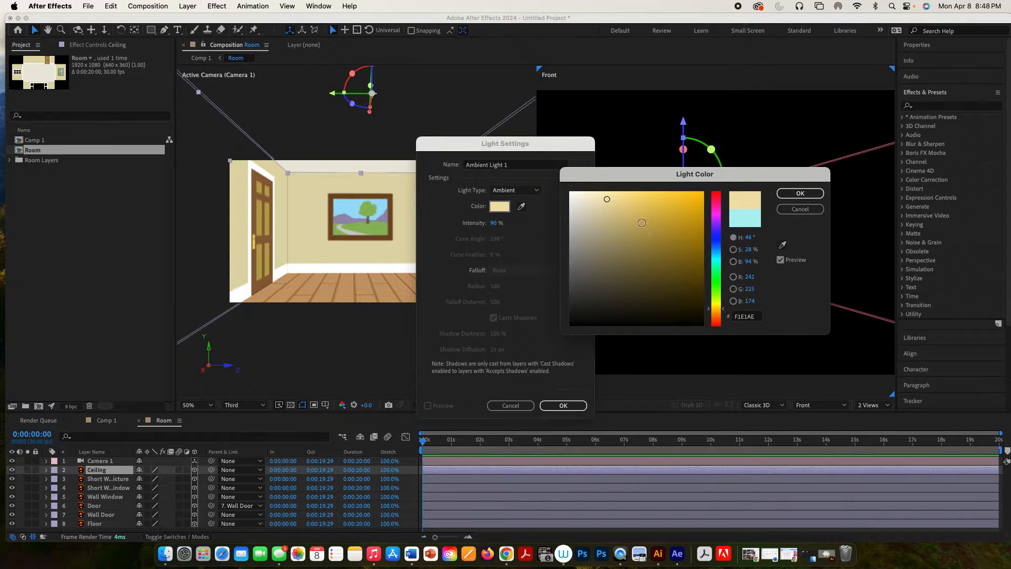
pyautogui.click(633, 214)
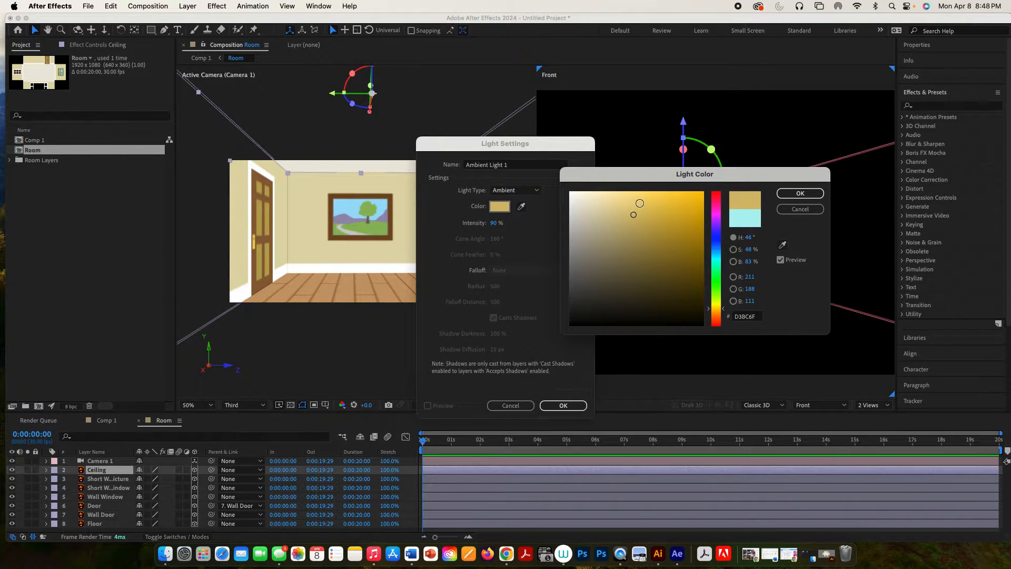
pyautogui.click(639, 203)
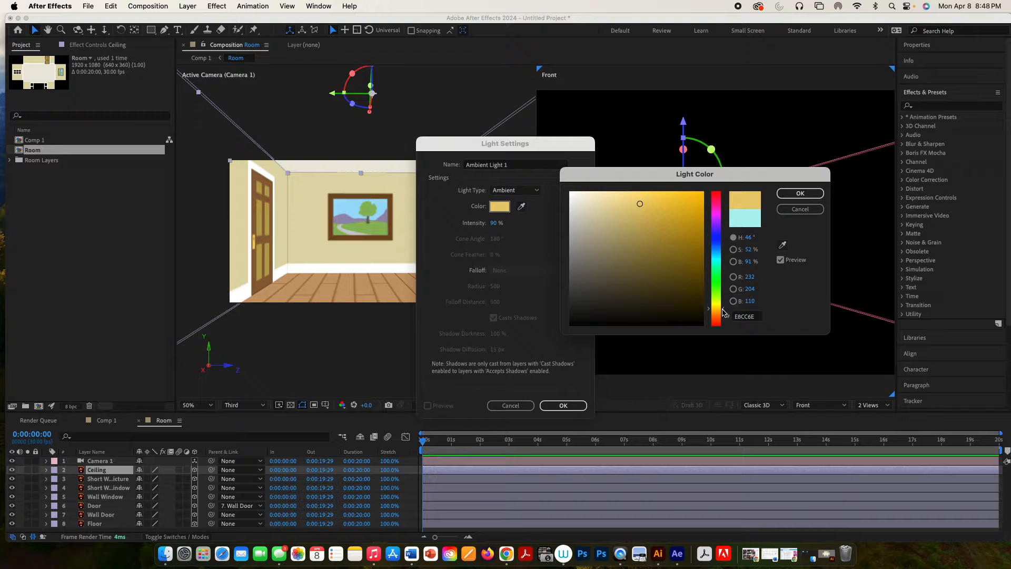
pyautogui.click(634, 202)
pyautogui.click(785, 194)
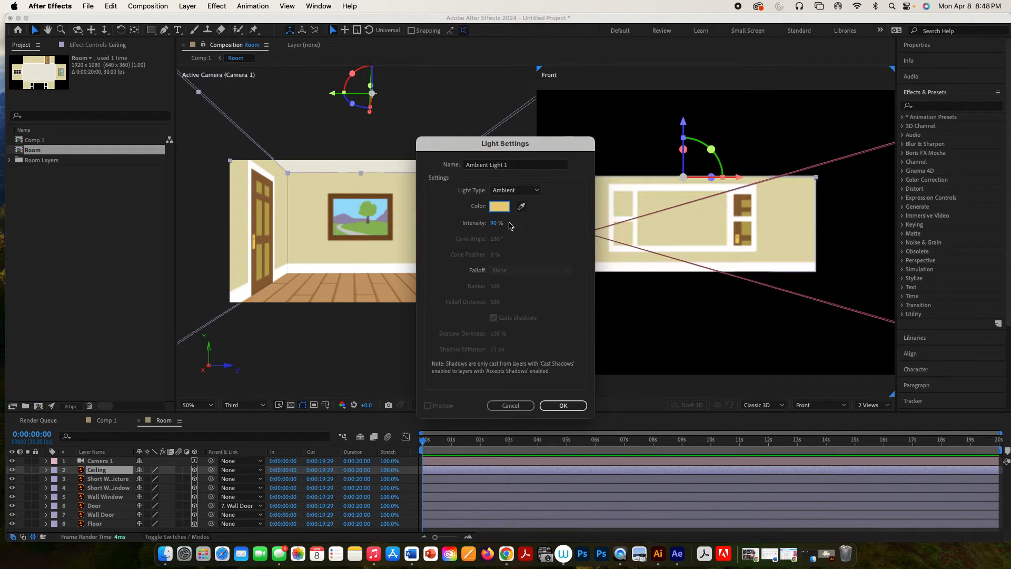
pyautogui.moveTo(492, 225); pyautogui.dragTo(478, 222)
pyautogui.click(563, 405)
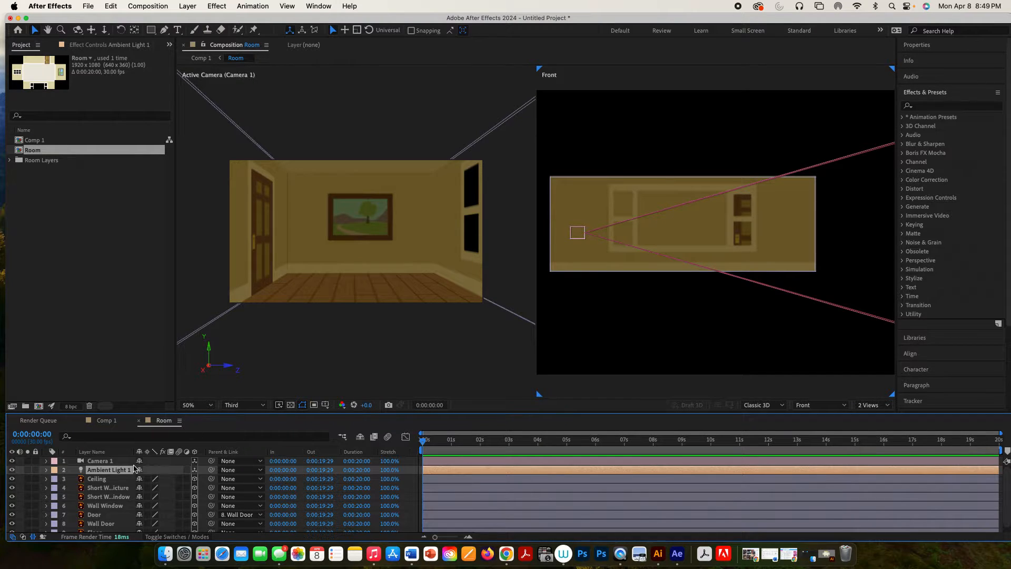
# Shift Ambient Light 1's color slightly toward orange, to EBC67A.
pyautogui.doubleClick(115, 472)
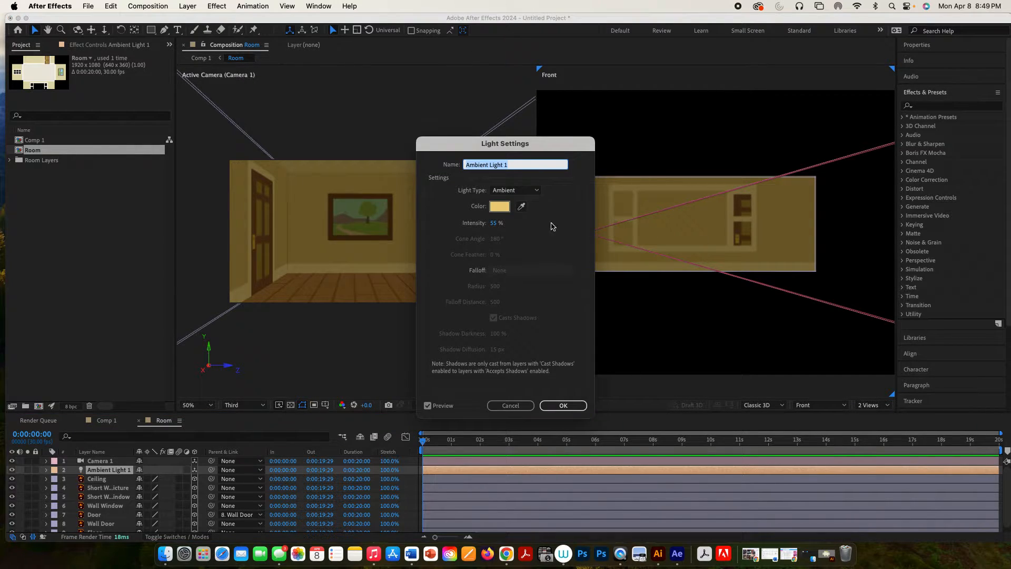
pyautogui.click(501, 208)
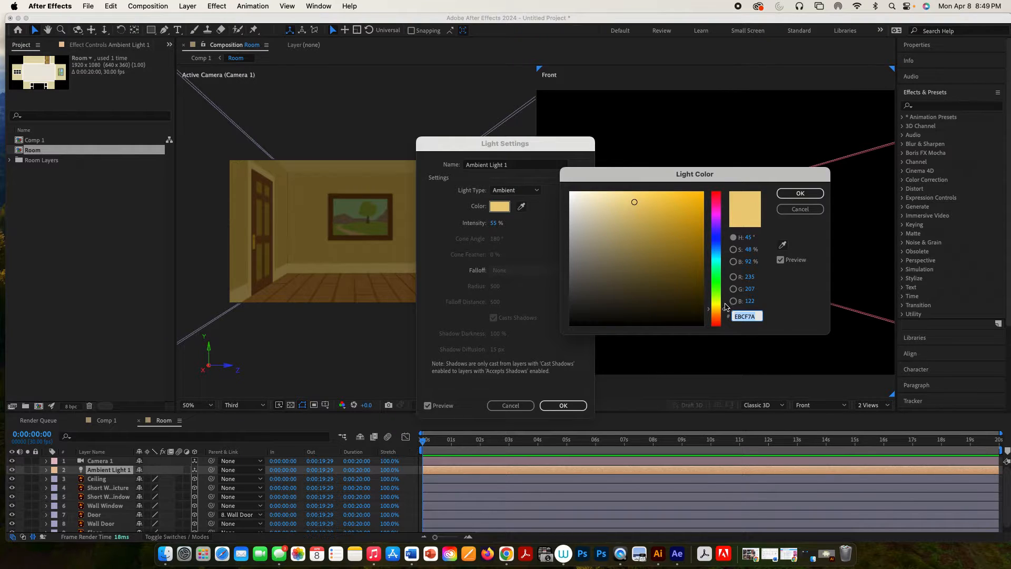
pyautogui.moveTo(725, 312); pyautogui.dragTo(725, 314)
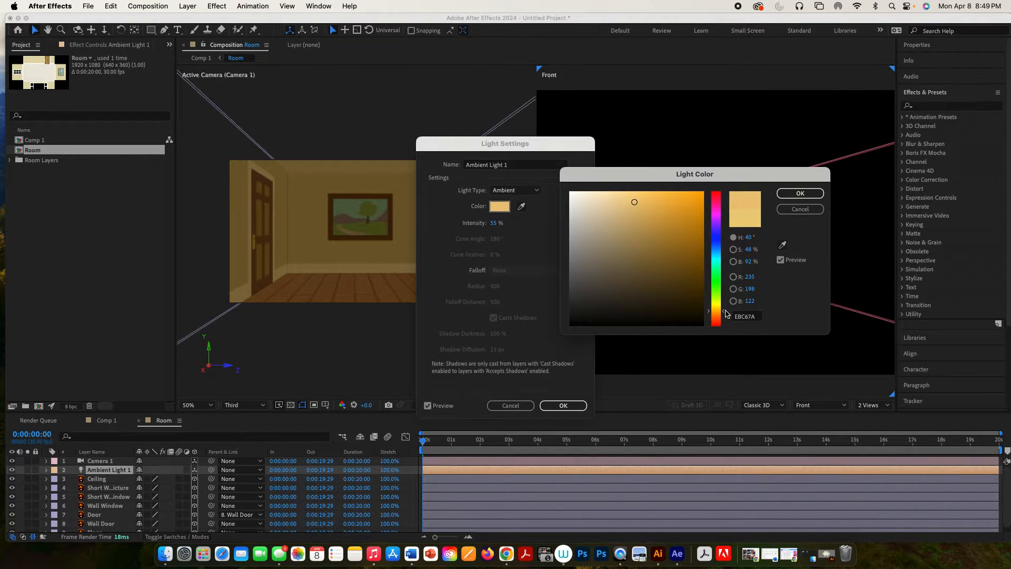
pyautogui.click(790, 193)
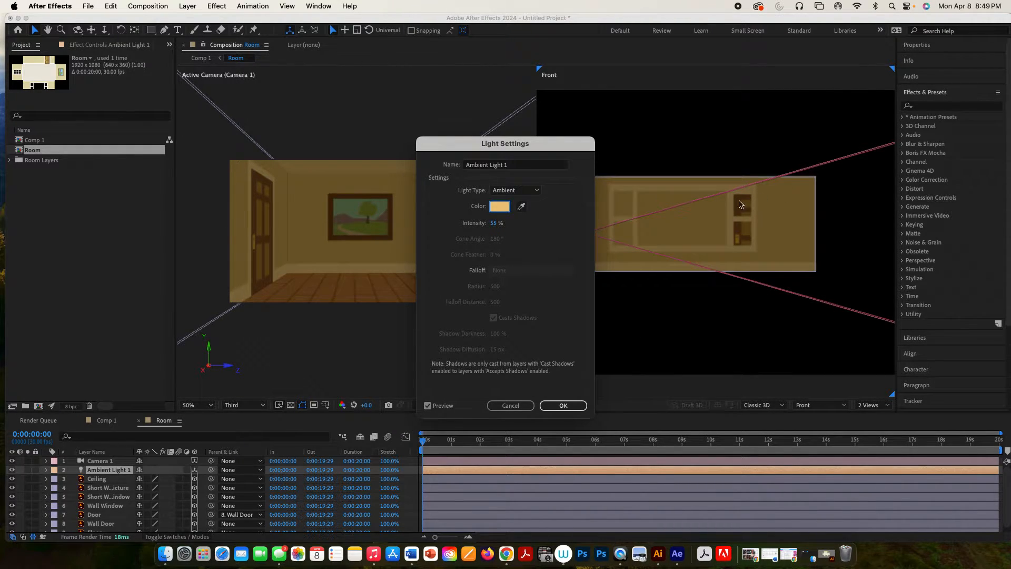
pyautogui.click(567, 405)
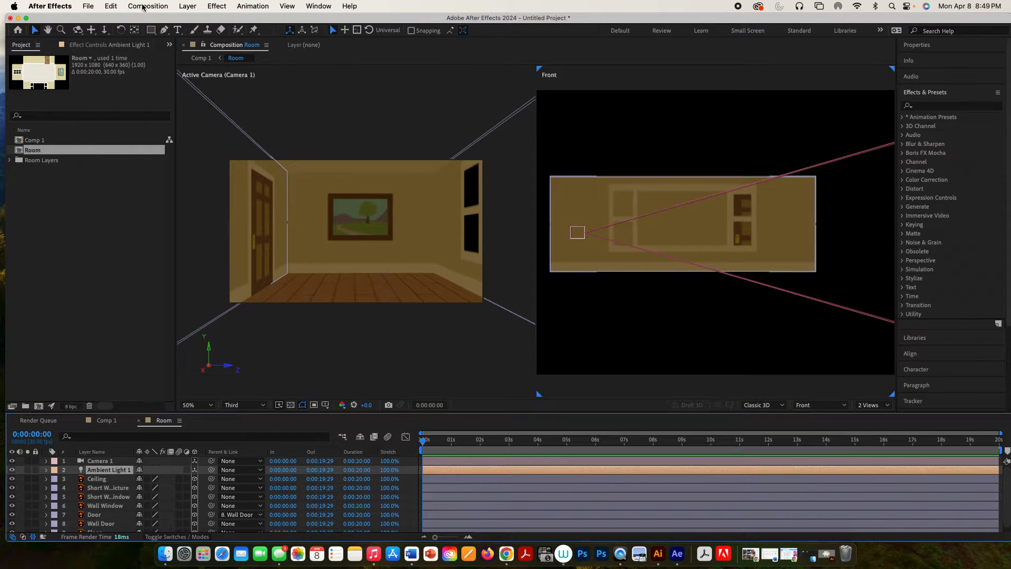
# Start another new light layer above Ambient Light 1 and set its light type to Spot.
pyautogui.click(185, 7)
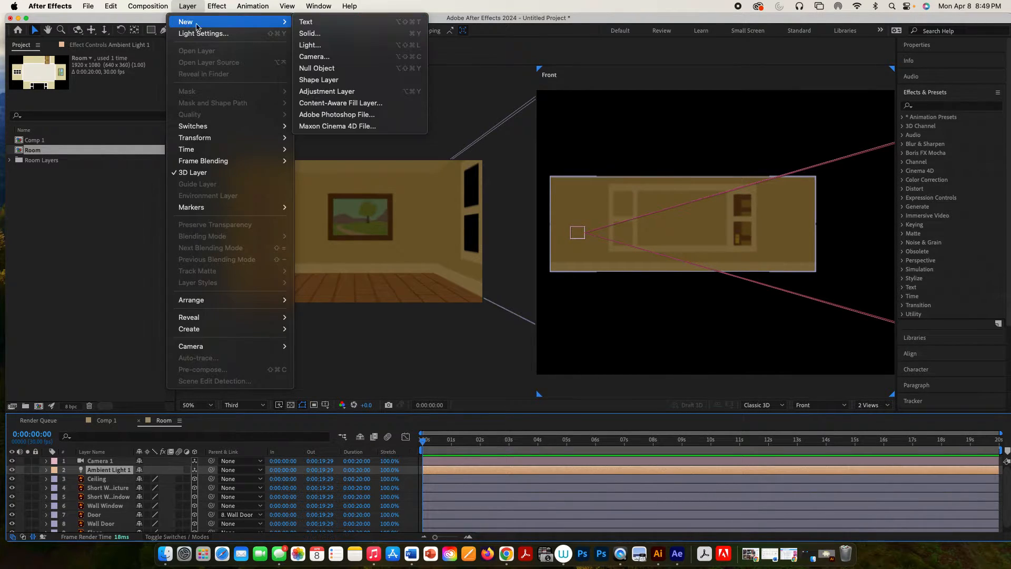
pyautogui.moveTo(272, 27)
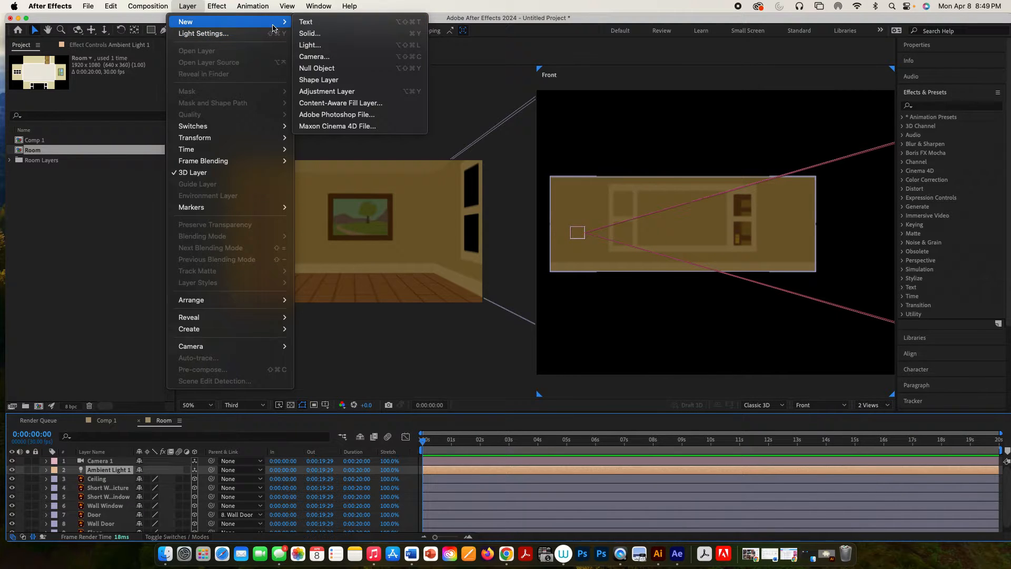
pyautogui.click(315, 44)
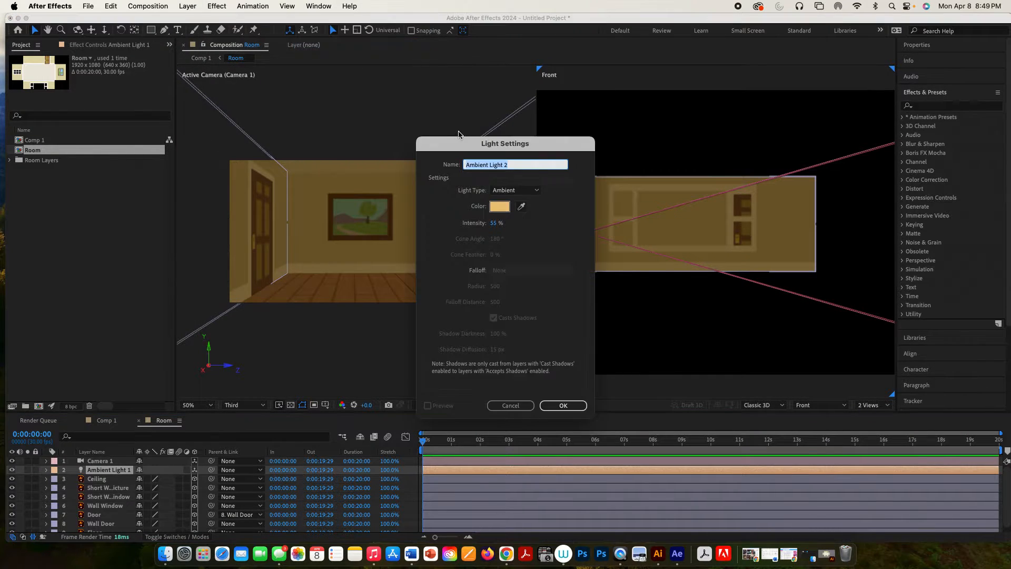
pyautogui.click(519, 190)
pyautogui.click(523, 210)
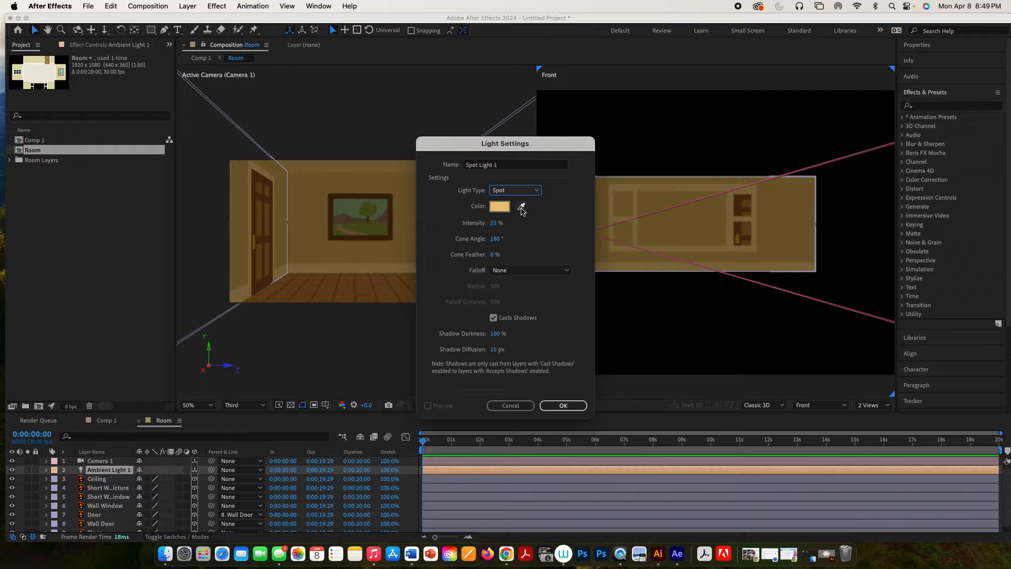
# Give the new spot light the pale cyan color B5F5F4 and 91% intensity, and create it.
pyautogui.click(496, 208)
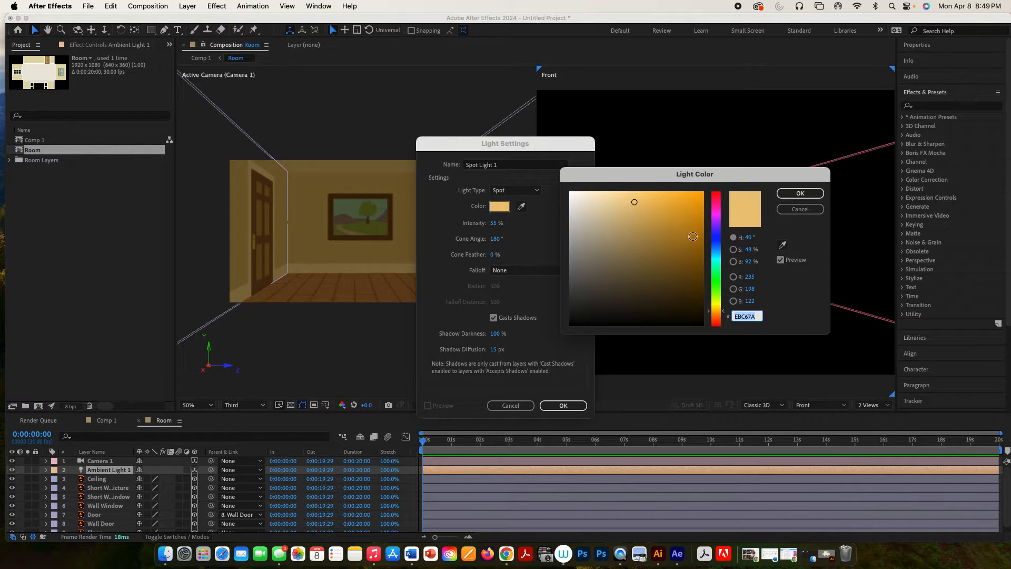
pyautogui.click(721, 259)
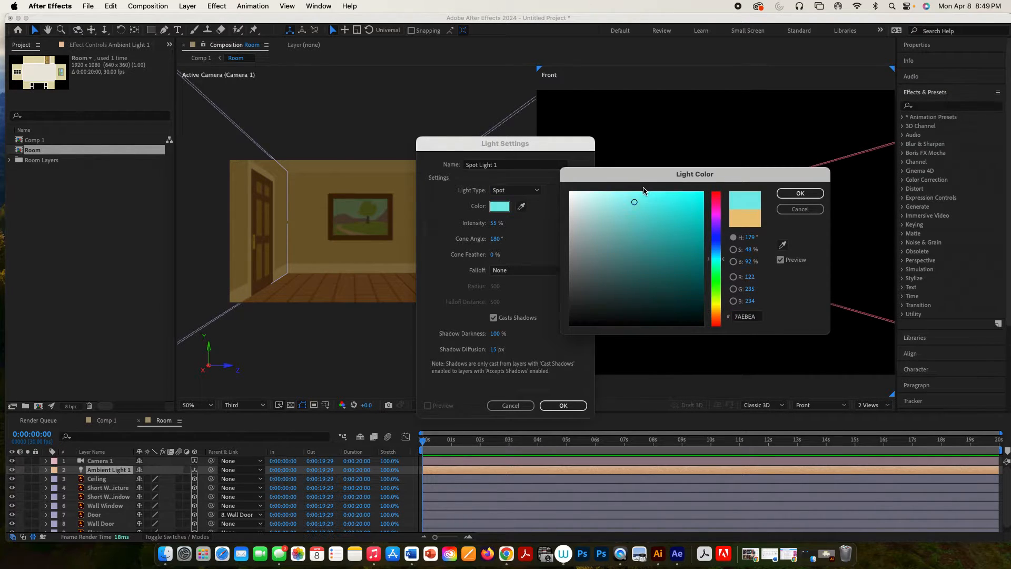
pyautogui.click(606, 194)
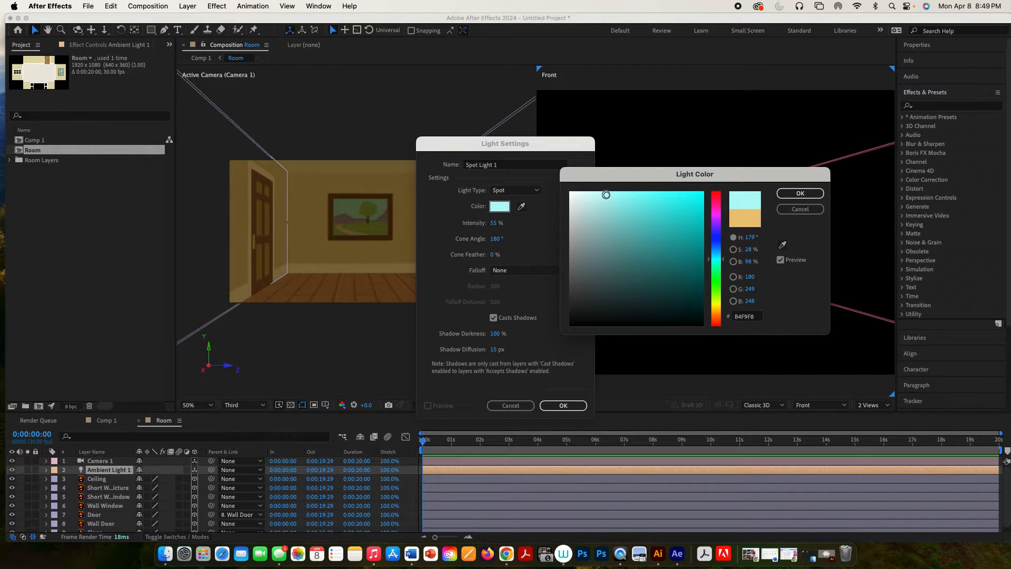
pyautogui.moveTo(606, 195); pyautogui.dragTo(604, 197)
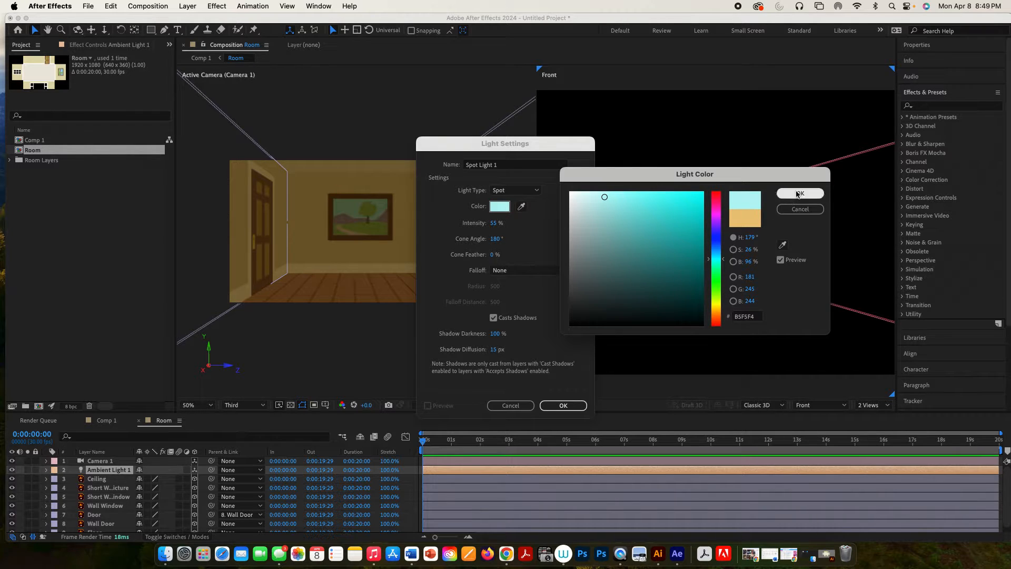
pyautogui.click(798, 194)
pyautogui.moveTo(494, 223); pyautogui.dragTo(522, 223)
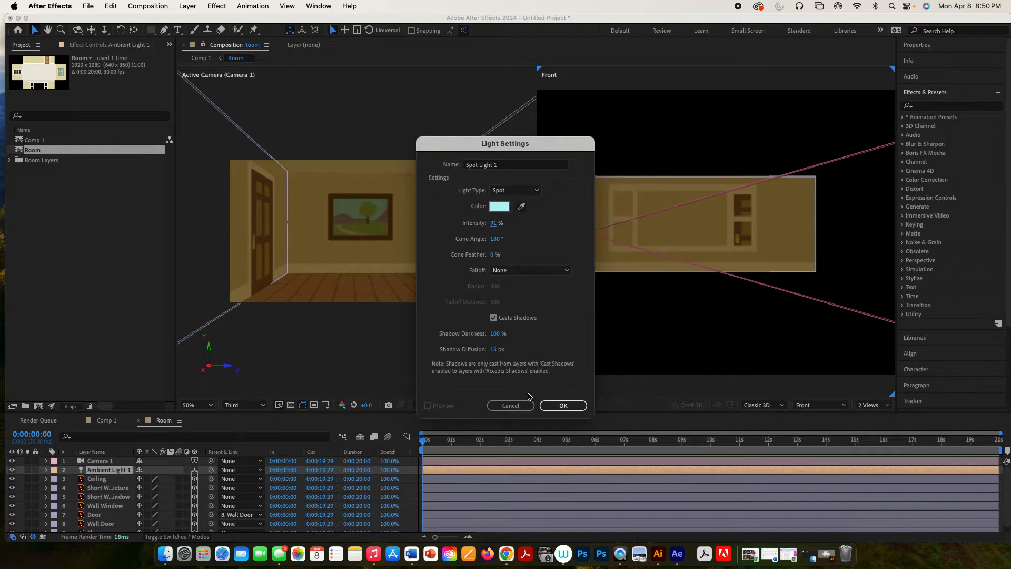
pyautogui.click(563, 405)
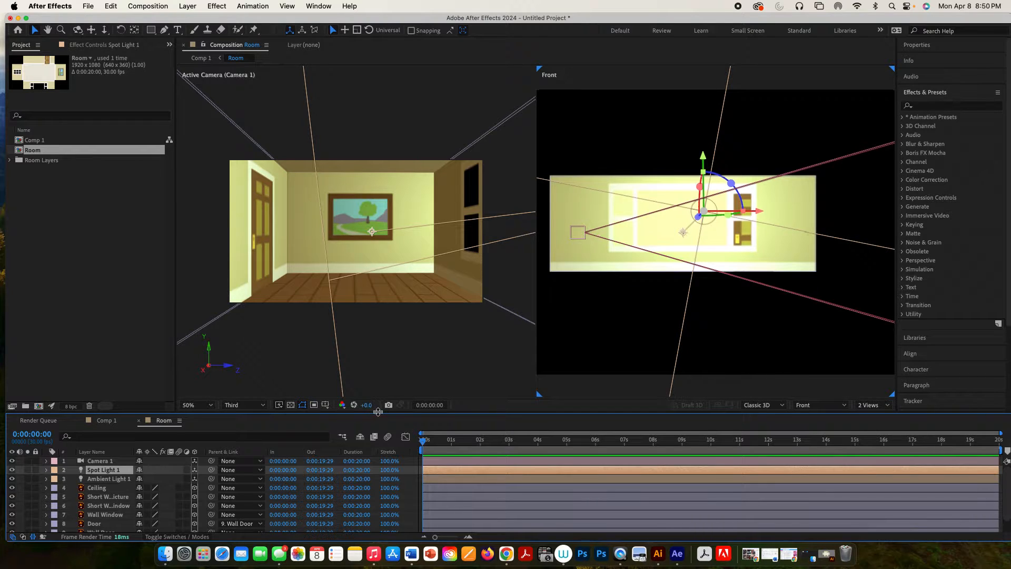
# Enlarge the timeline area, and in the Floor layer's material options turn Casts Shadows on and set Metal to 7%.
pyautogui.moveTo(373, 413); pyautogui.dragTo(370, 322)
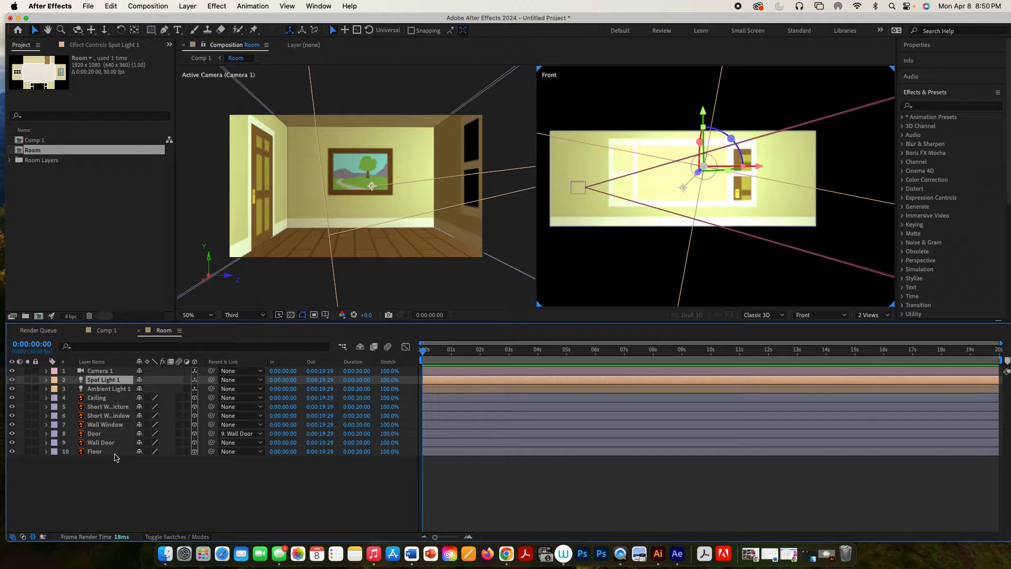
pyautogui.click(116, 453)
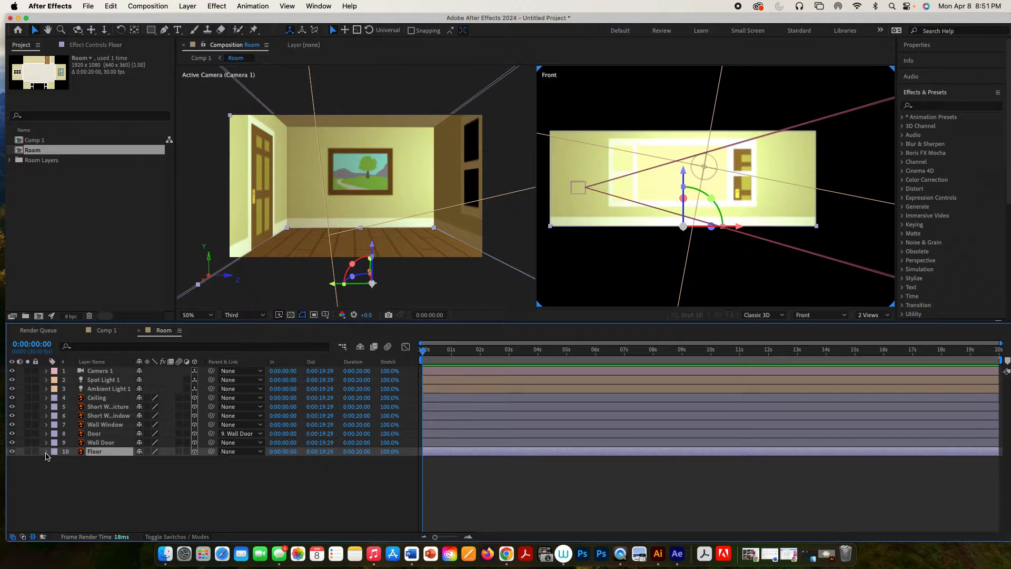
pyautogui.click(45, 451)
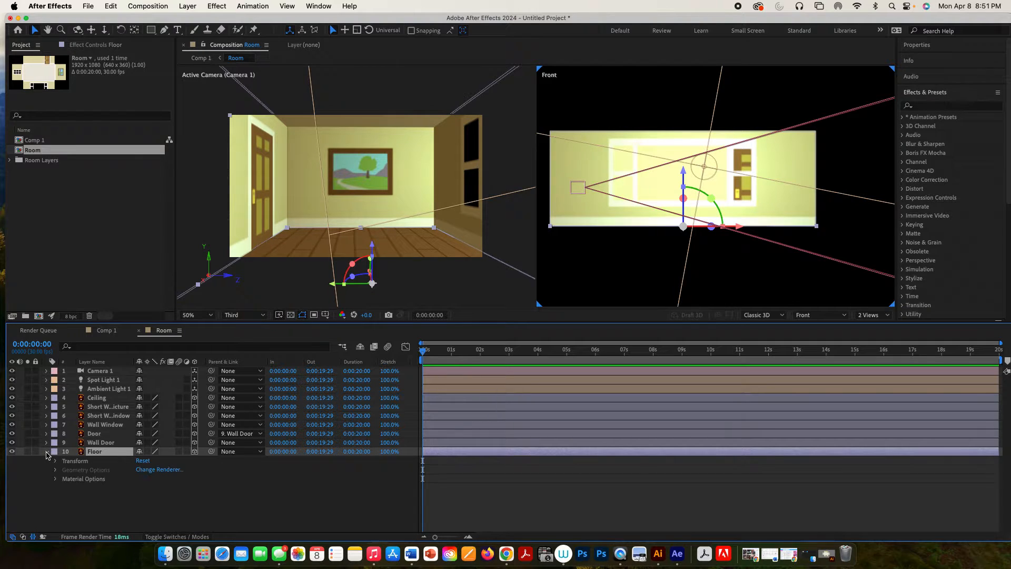
pyautogui.click(55, 479)
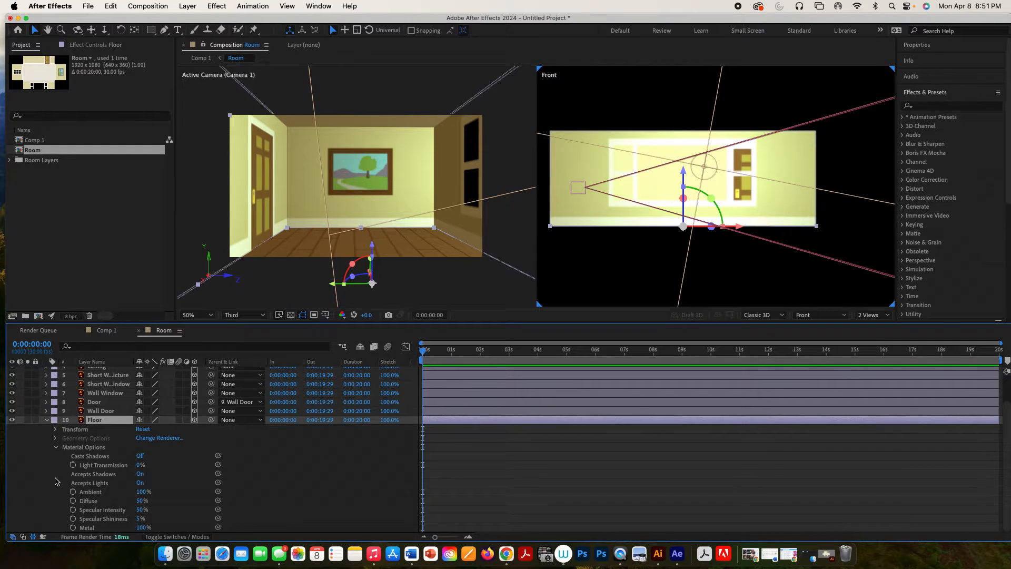
pyautogui.click(140, 456)
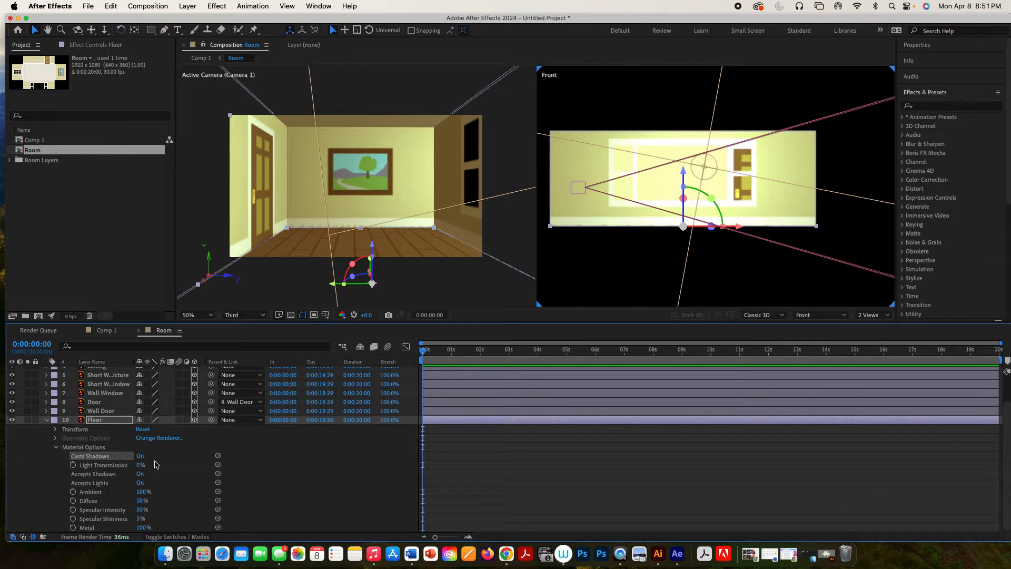
pyautogui.click(141, 527)
pyautogui.write('7')
pyautogui.press('Return')
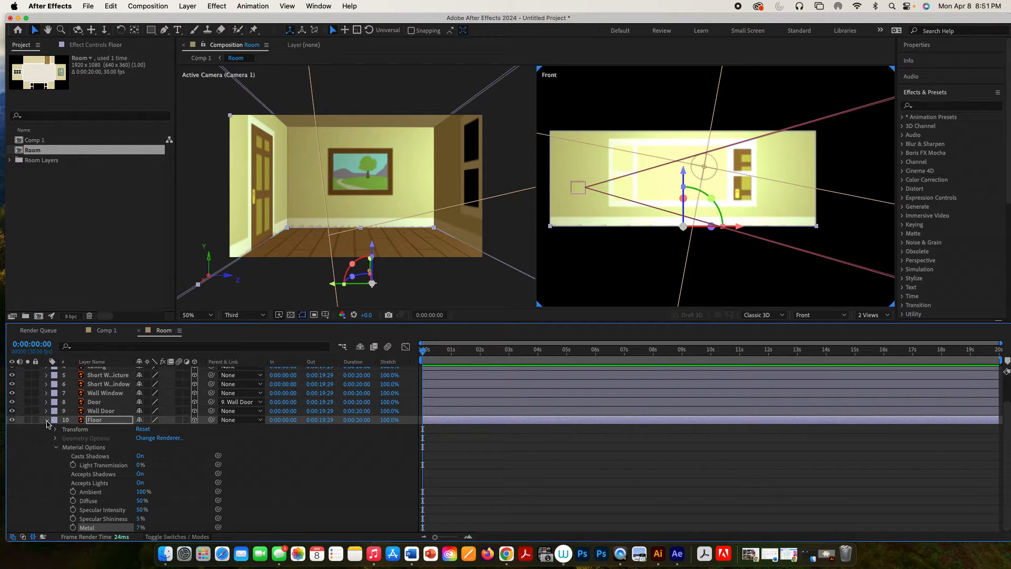
pyautogui.click(46, 420)
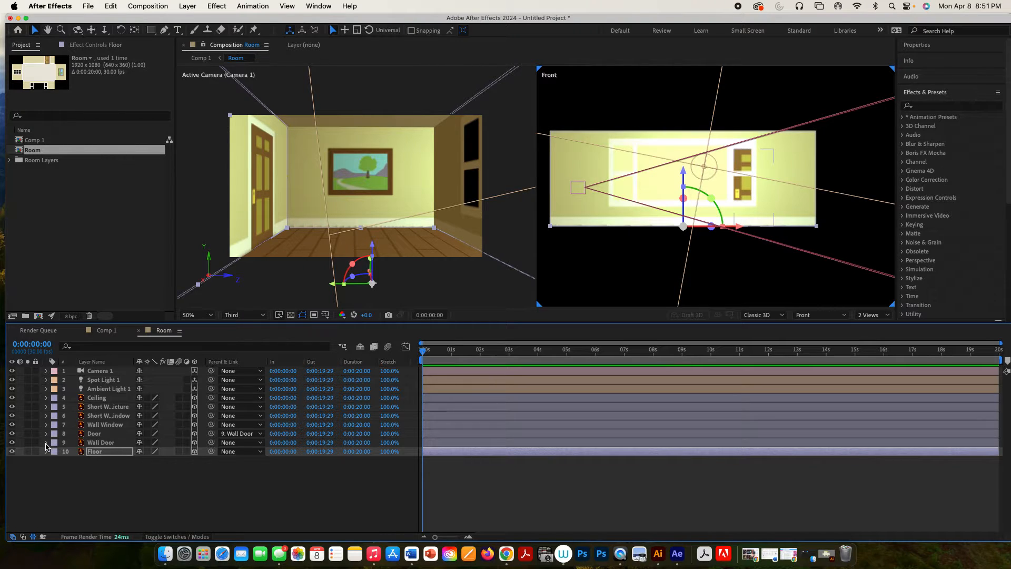
# Turn Casts Shadows on and set Metal to 7% in the Wall Door layer's material options.
pyautogui.click(46, 443)
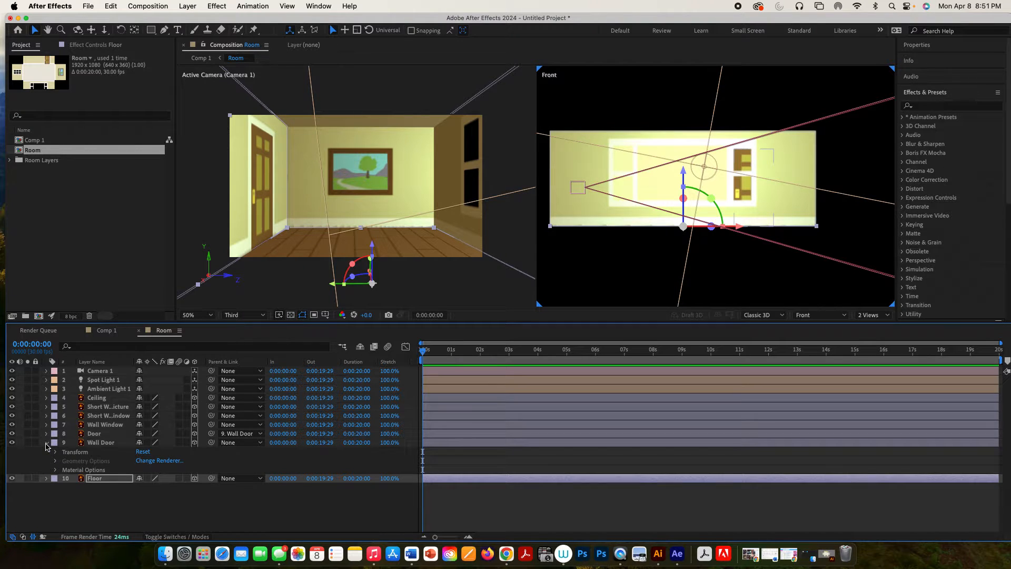
pyautogui.click(55, 470)
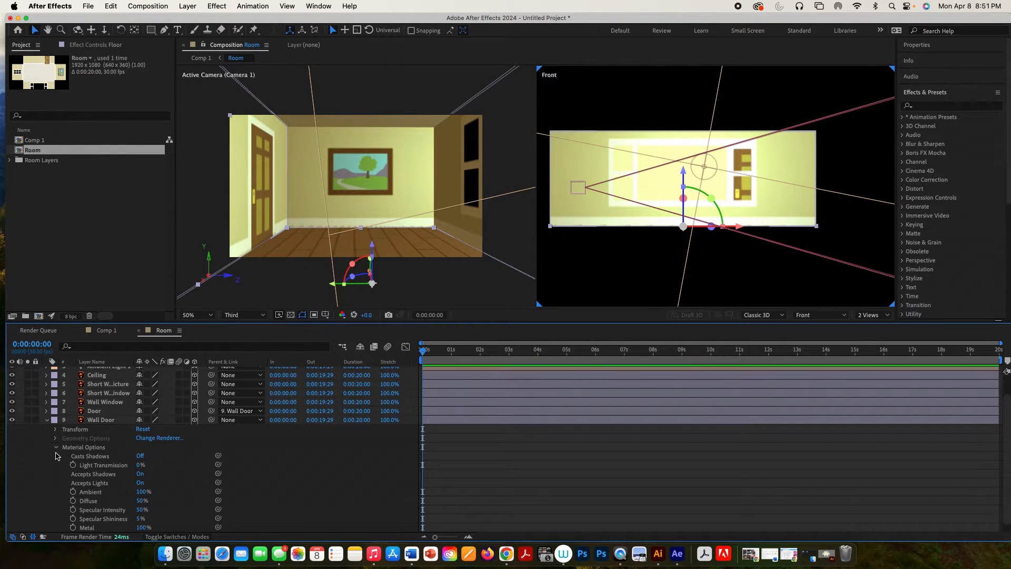
pyautogui.click(140, 455)
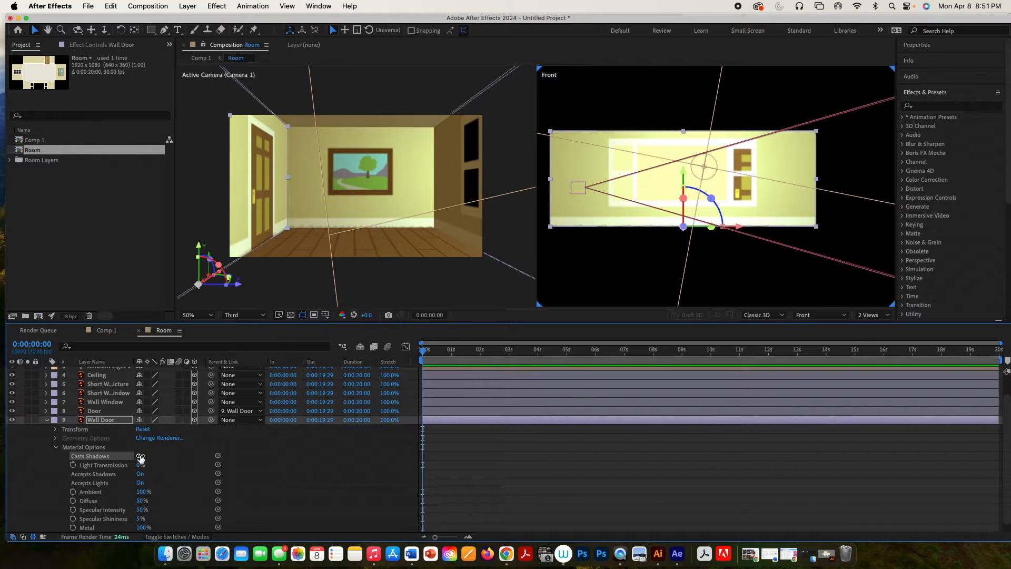
pyautogui.click(141, 527)
pyautogui.write('7')
pyautogui.press('Return')
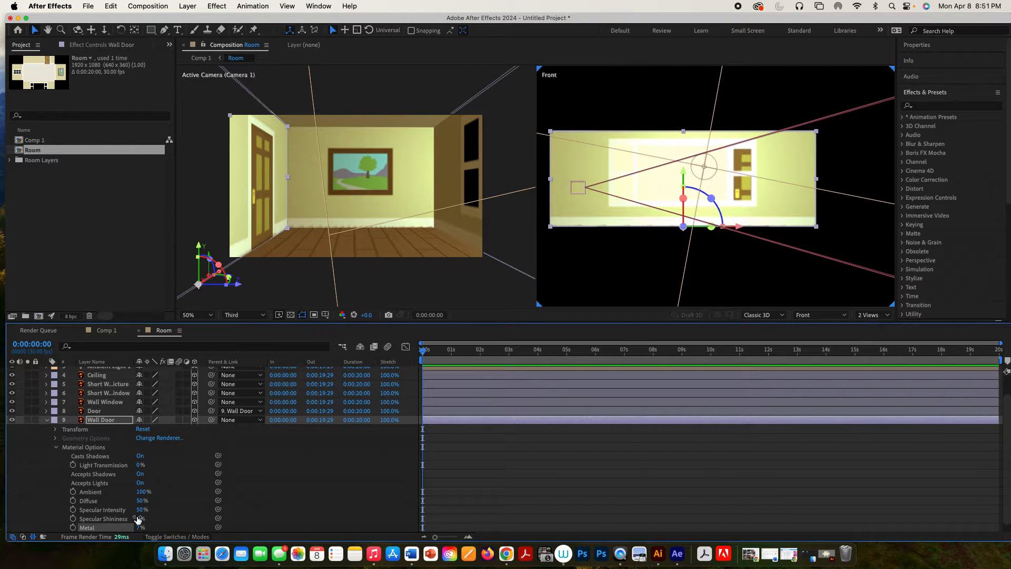
pyautogui.click(46, 420)
# Make the Door layer cast shadows and set its Metal material value to 7%.
pyautogui.click(46, 433)
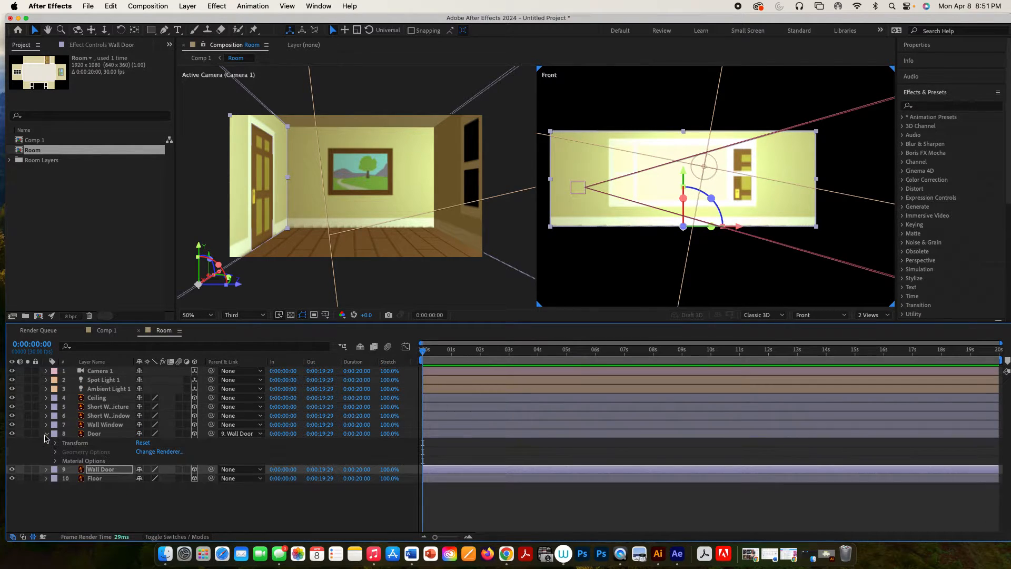
pyautogui.click(56, 461)
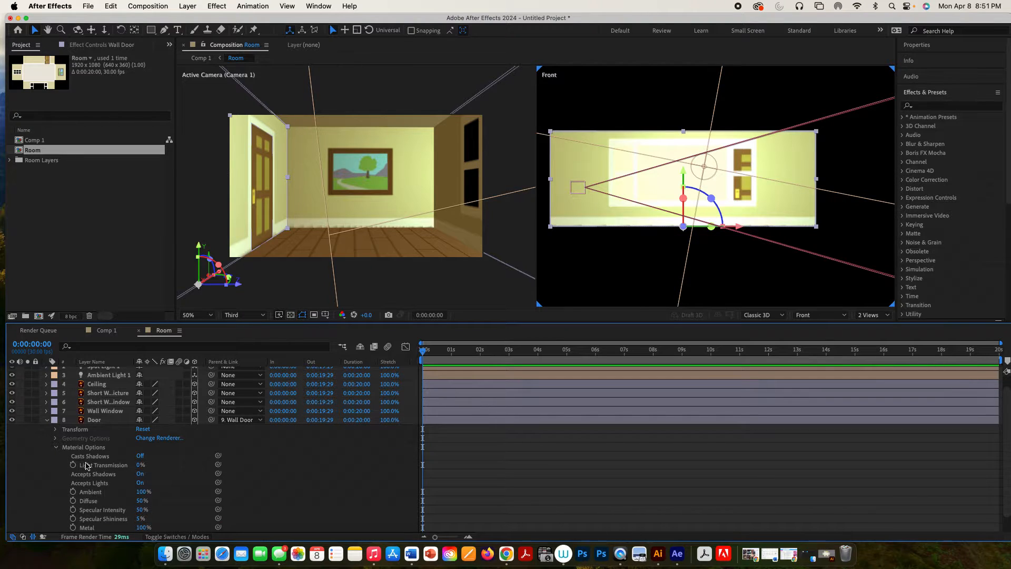
pyautogui.click(139, 457)
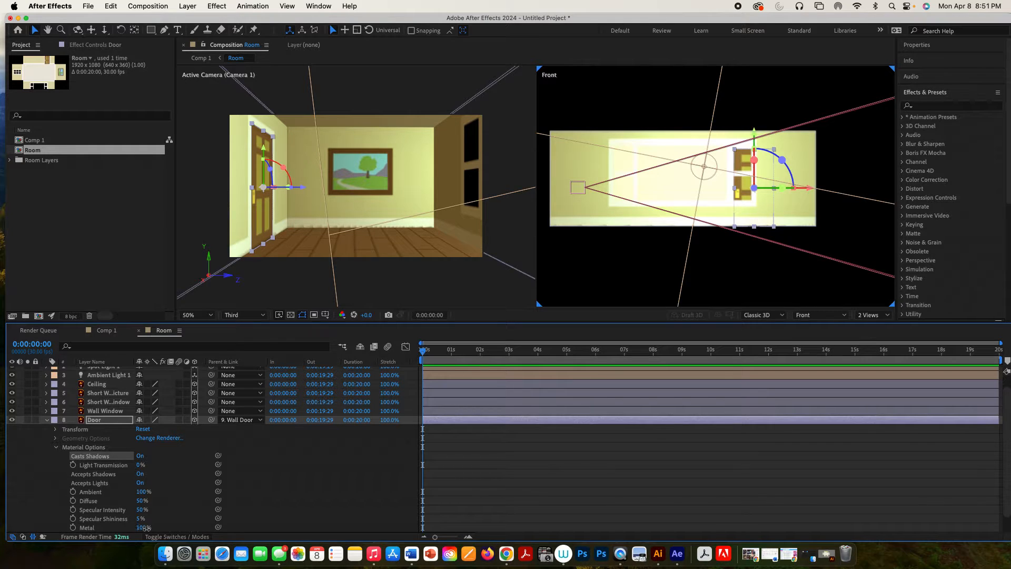
pyautogui.click(145, 528)
pyautogui.write('7')
pyautogui.press('Return')
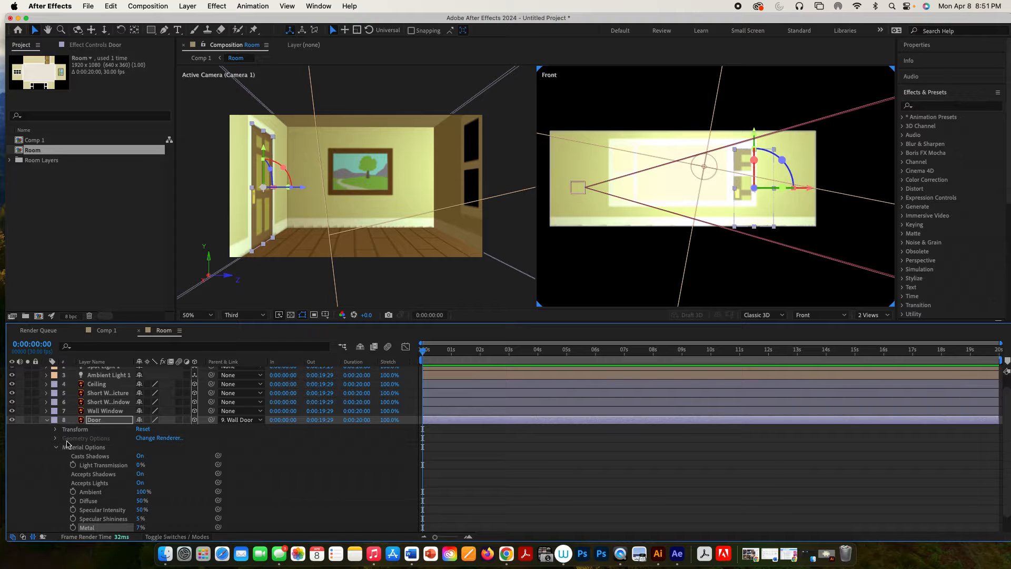
pyautogui.click(47, 420)
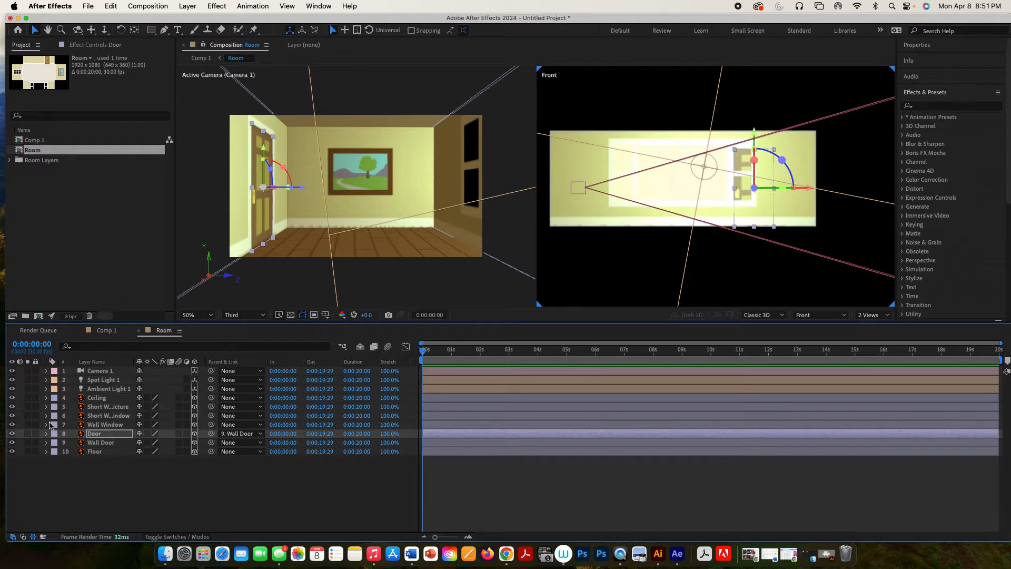
# In the Wall Window layer's material options, turn Casts Shadows on and set Metal to 7%.
pyautogui.click(47, 425)
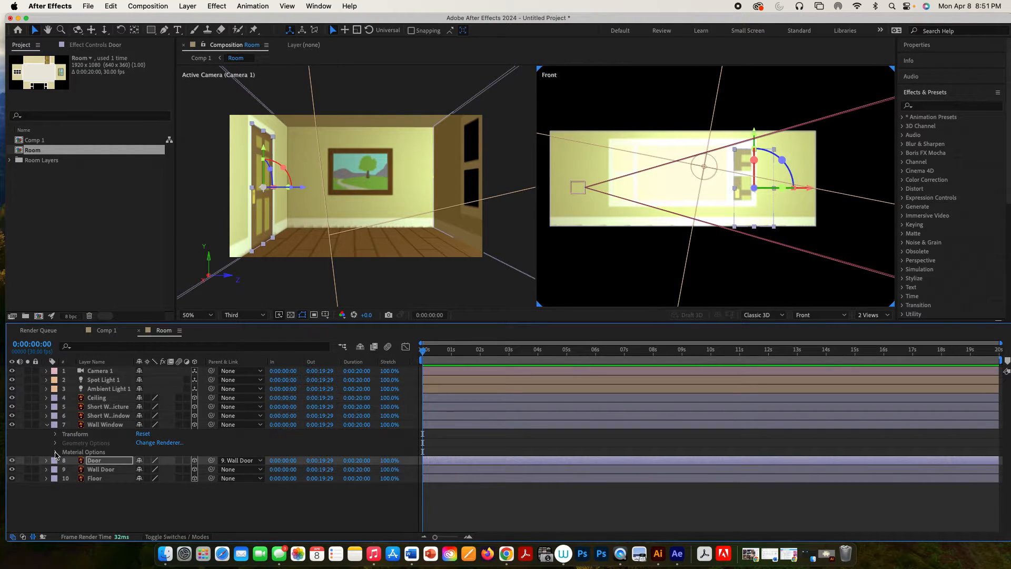
pyautogui.click(55, 453)
pyautogui.click(139, 456)
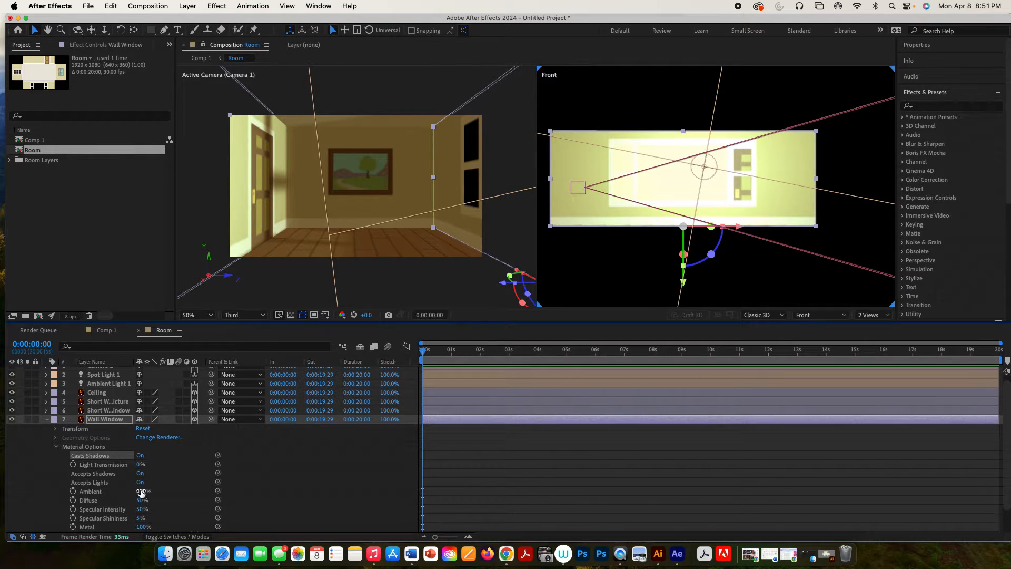
pyautogui.click(143, 527)
pyautogui.write('7')
pyautogui.press('Return')
pyautogui.click(47, 419)
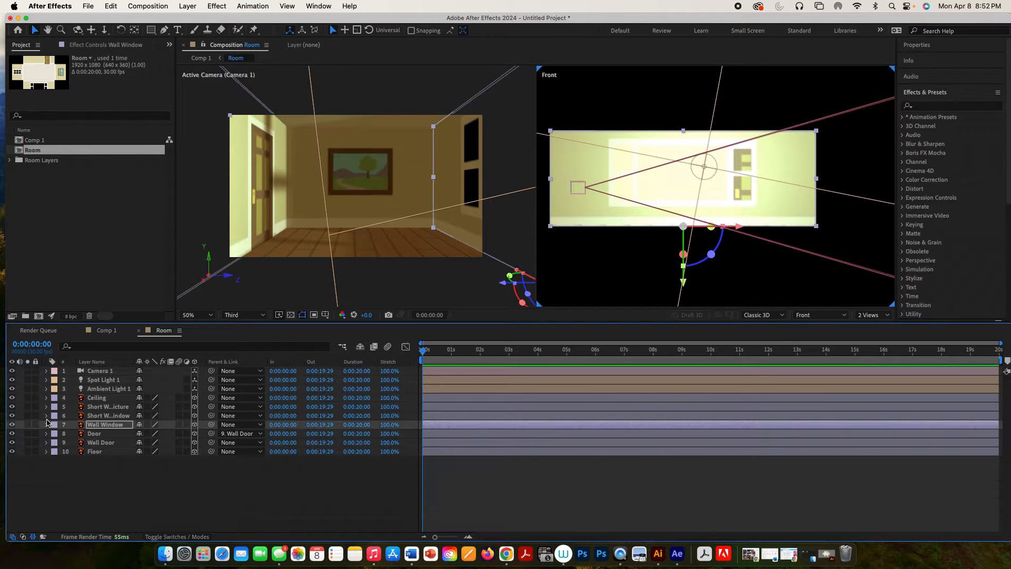
# Make the Short Wall Window layer cast shadows and set its Metal material value to 7%.
pyautogui.click(46, 416)
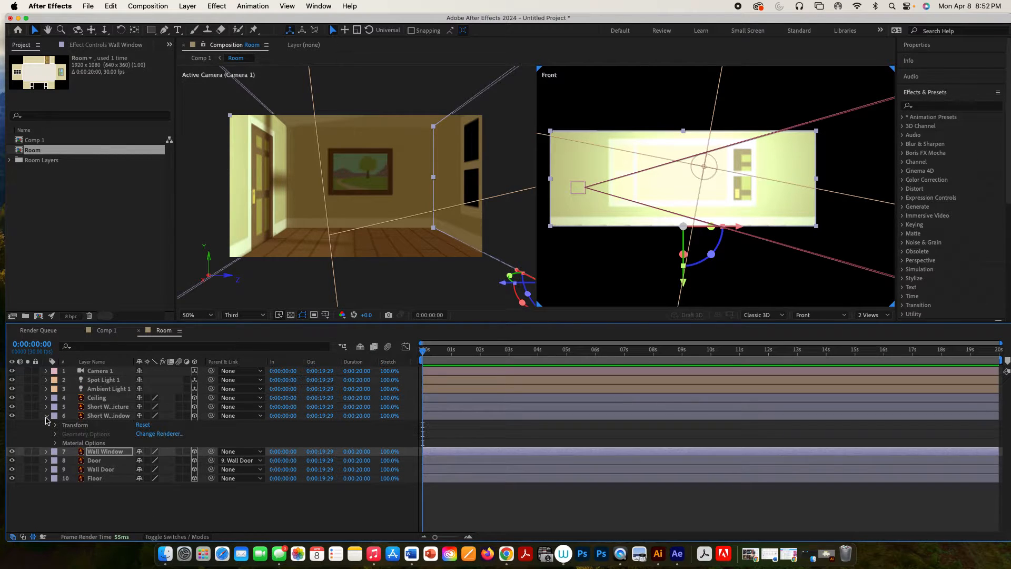
pyautogui.click(56, 444)
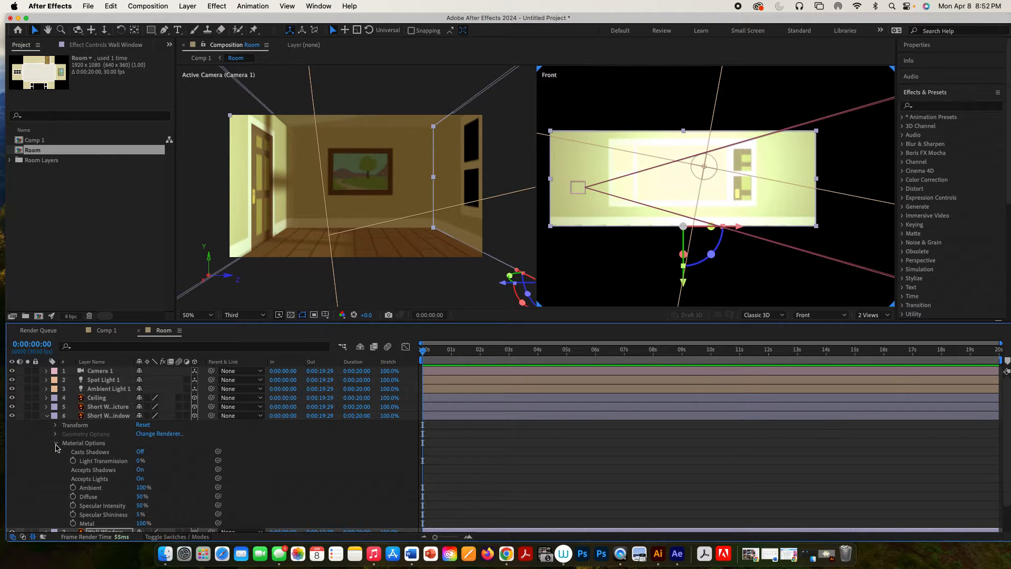
pyautogui.click(140, 451)
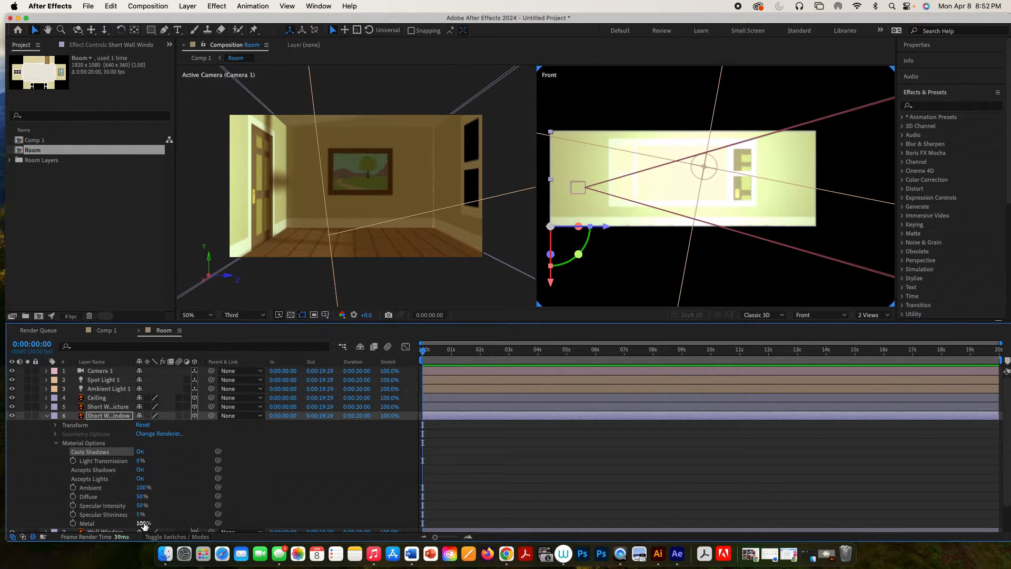
pyautogui.click(143, 523)
pyautogui.write('7')
pyautogui.press('Return')
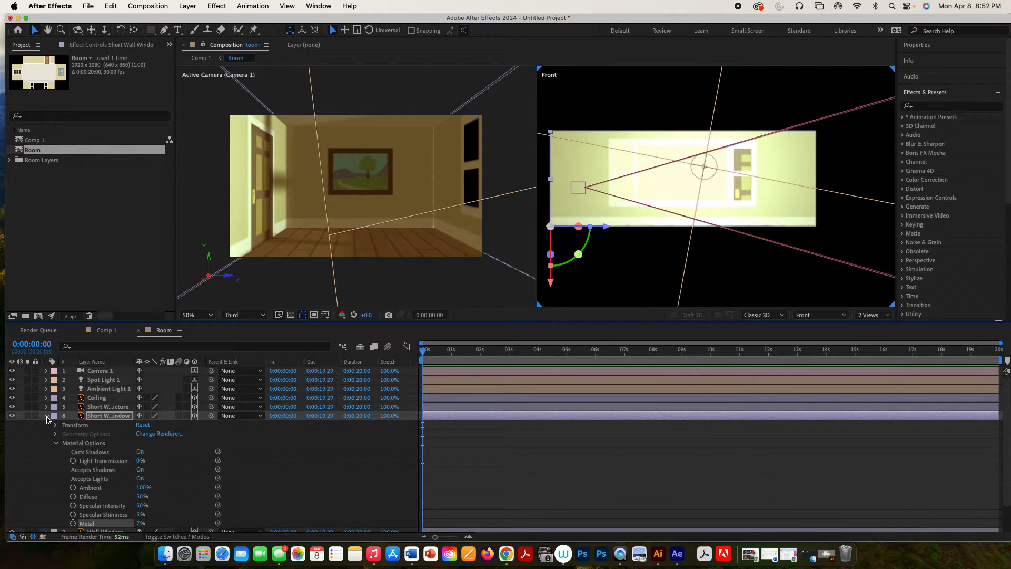
pyautogui.click(47, 416)
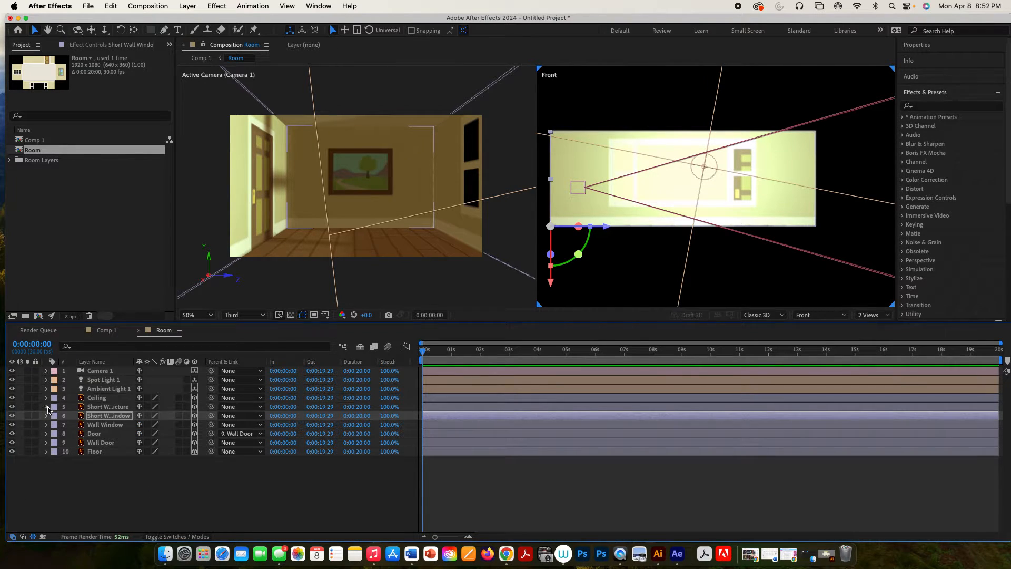
# Turn Casts Shadows on and set Metal to 7% in the Short Wall Picture layer's material options.
pyautogui.click(47, 407)
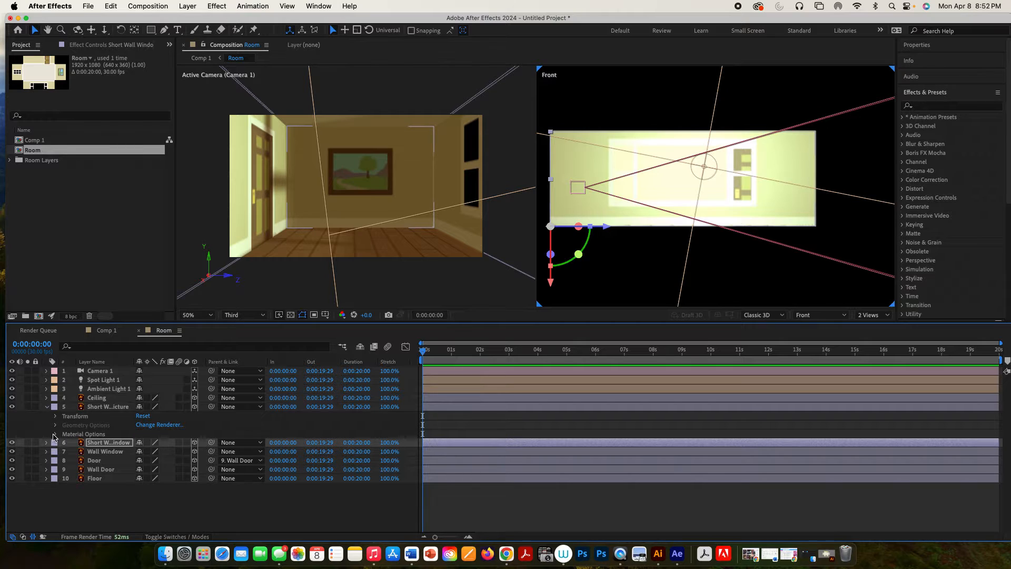
pyautogui.click(55, 435)
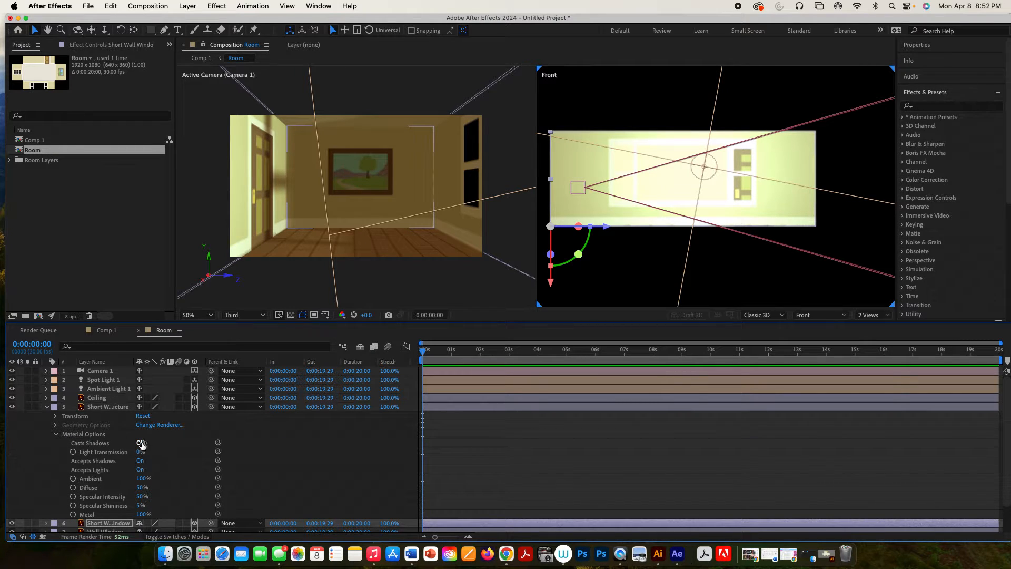
pyautogui.click(140, 443)
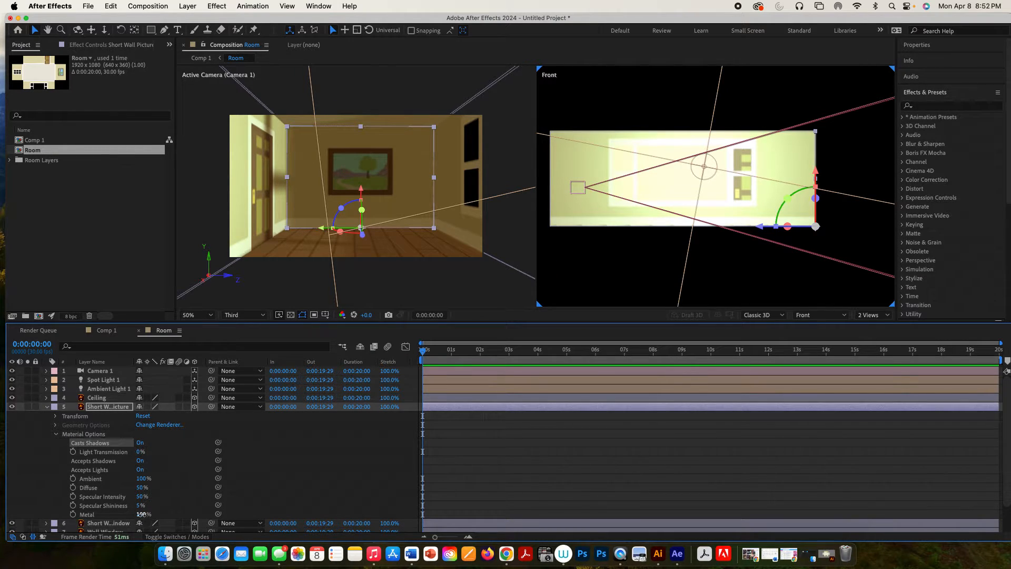
pyautogui.click(141, 513)
pyautogui.write('7')
pyautogui.press('Return')
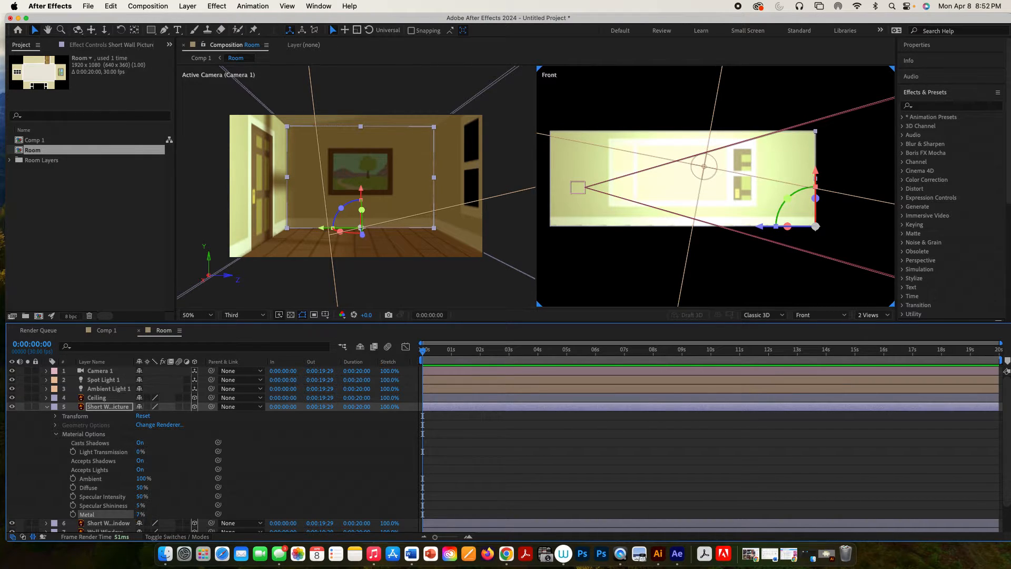
pyautogui.click(46, 406)
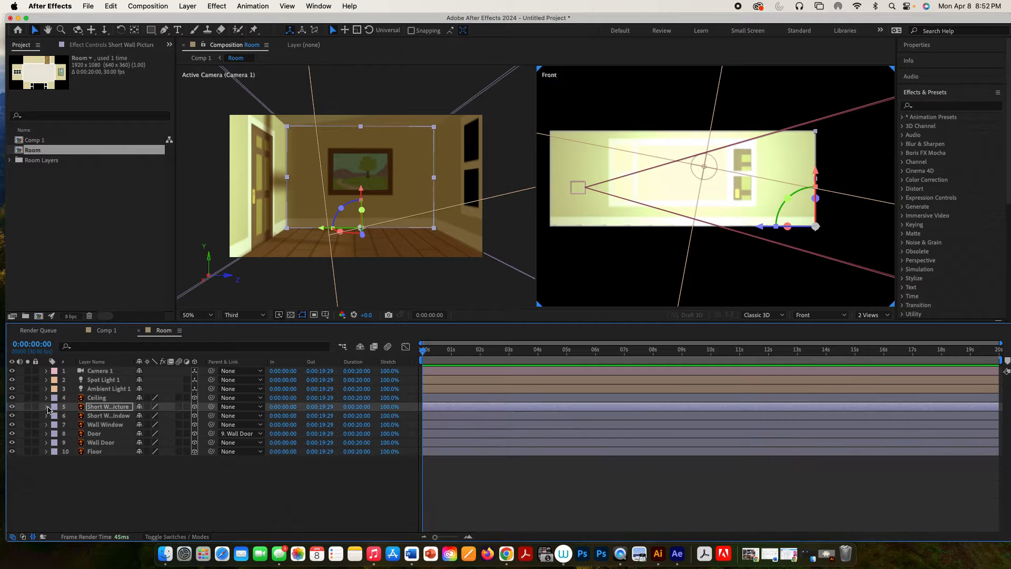
# Make the Ceiling layer cast shadows and set its Metal material value to 7%.
pyautogui.click(46, 398)
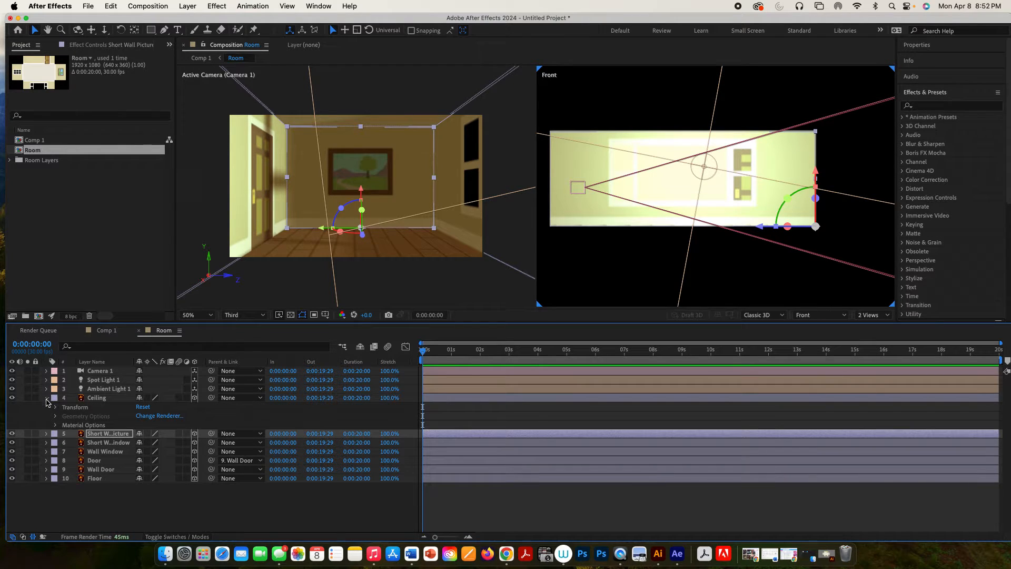
pyautogui.click(56, 425)
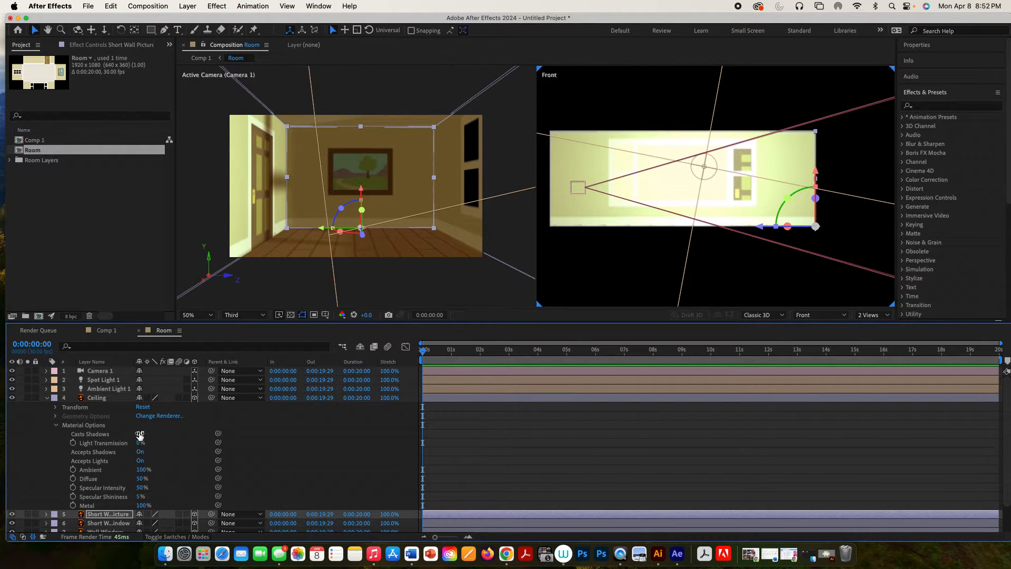
pyautogui.click(140, 435)
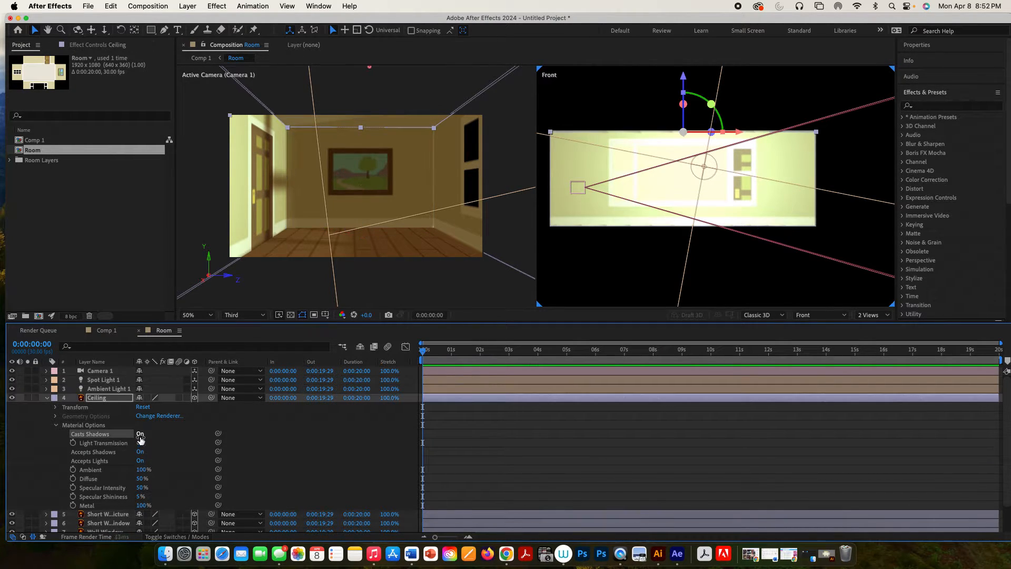
pyautogui.click(142, 506)
pyautogui.write('7')
pyautogui.click(46, 401)
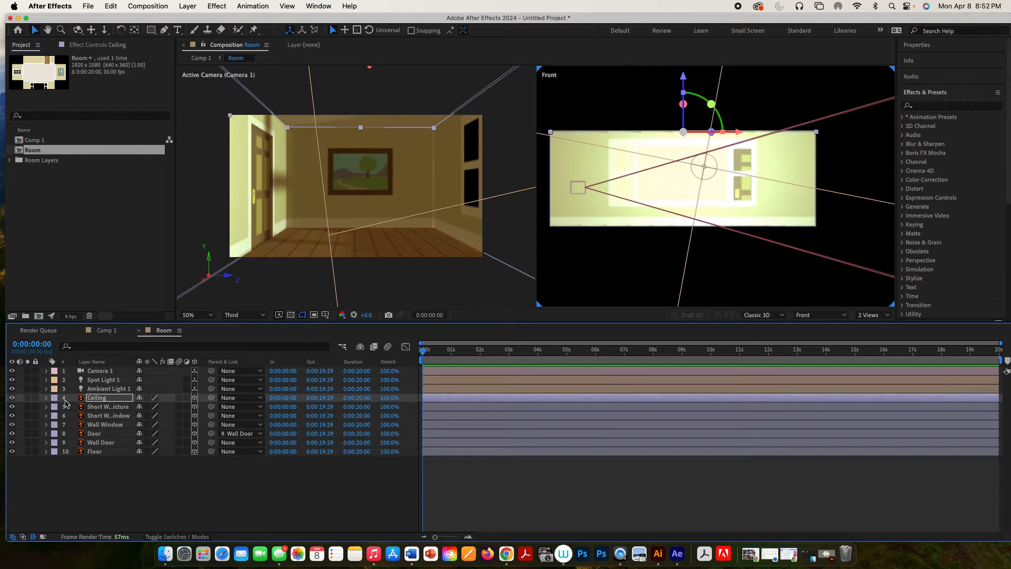
# Switch Spot Light 1's Casts Shadows option off and back on to compare the room's lighting.
pyautogui.click(46, 380)
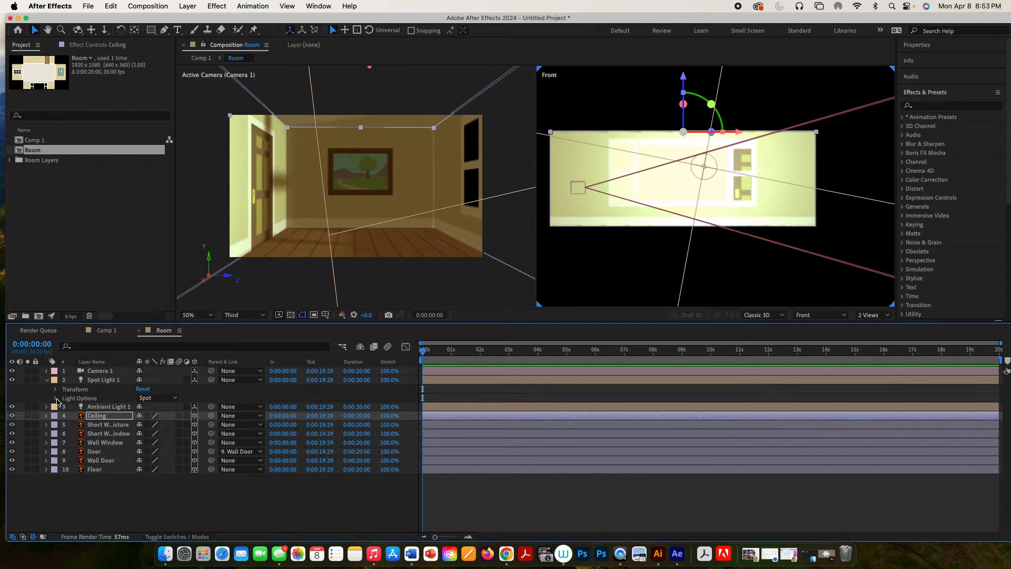
pyautogui.click(55, 398)
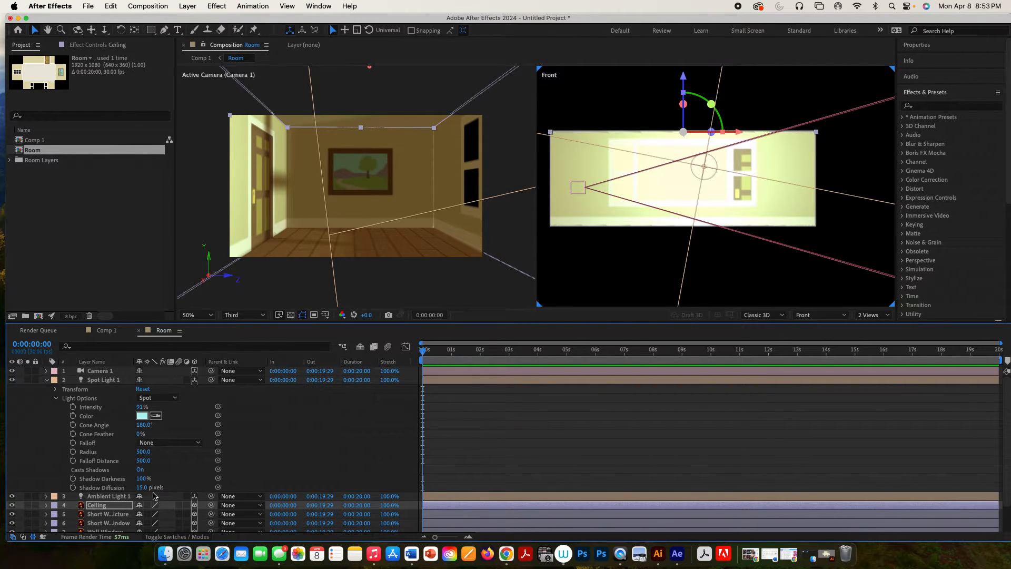
pyautogui.click(141, 470)
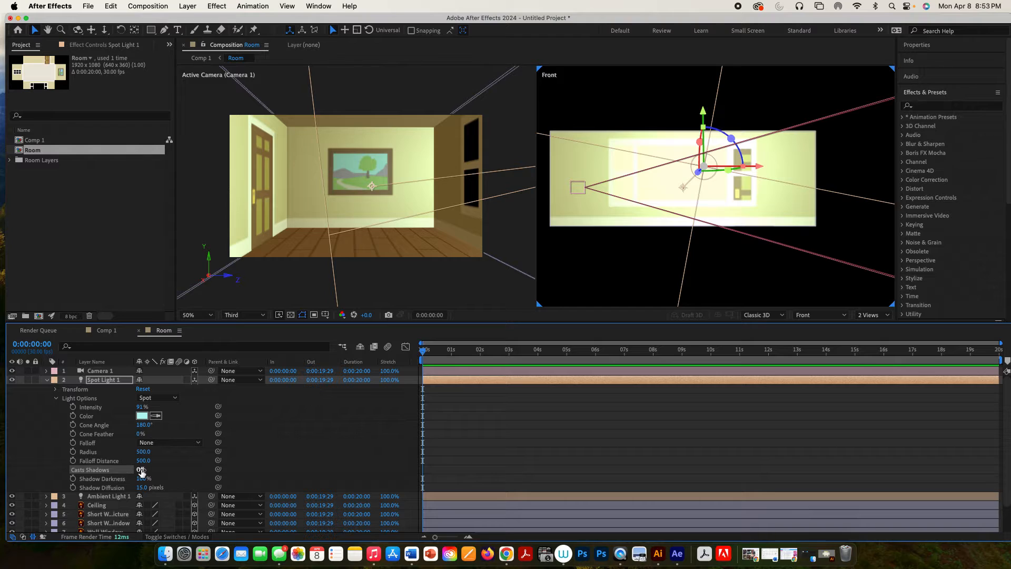
pyautogui.click(141, 471)
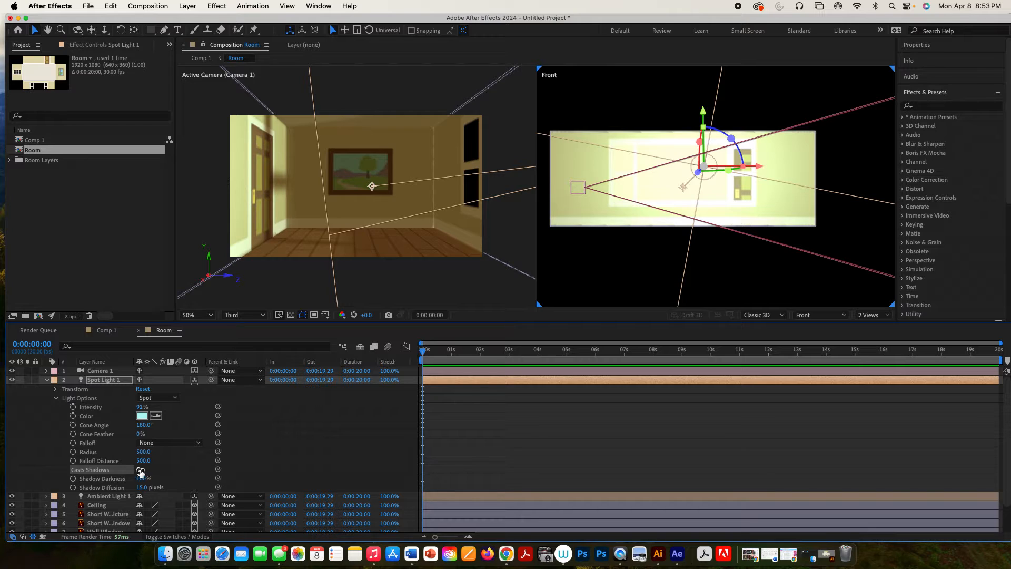
pyautogui.click(46, 380)
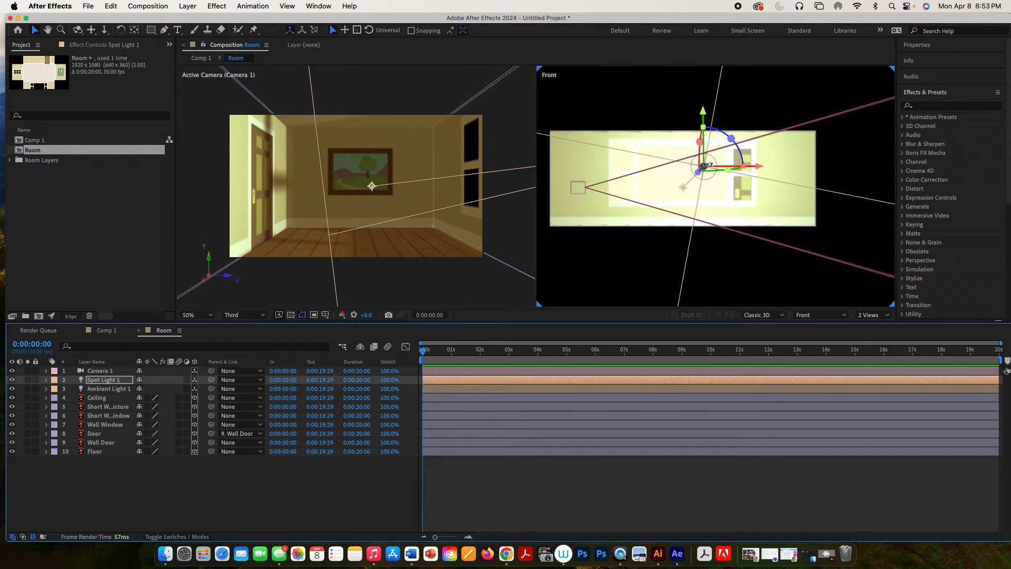
# In the Front view, move Spot Light 1 to the far left end of the room and rotate it slightly.
pyautogui.moveTo(705, 165); pyautogui.dragTo(590, 159)
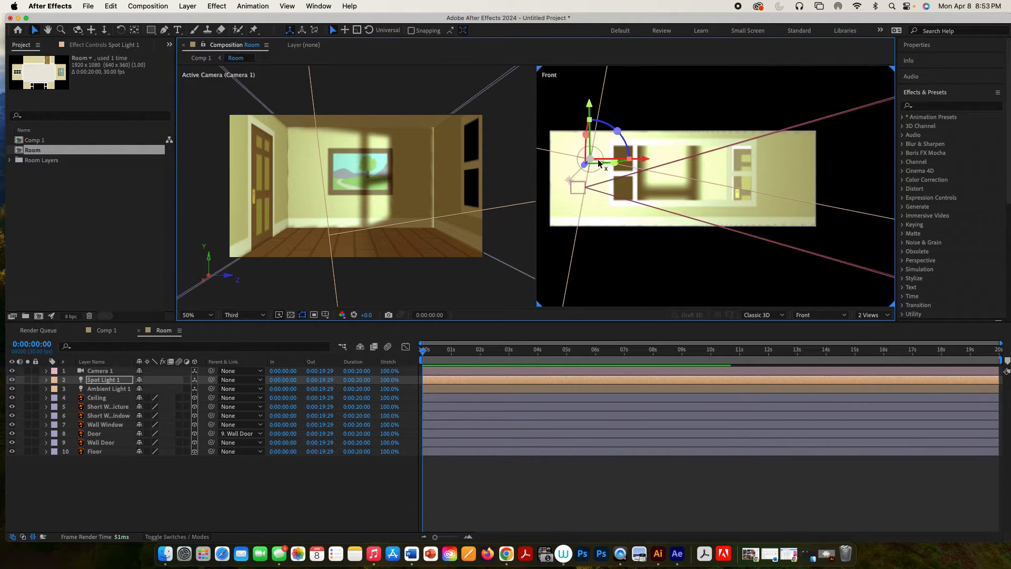
pyautogui.click(584, 133)
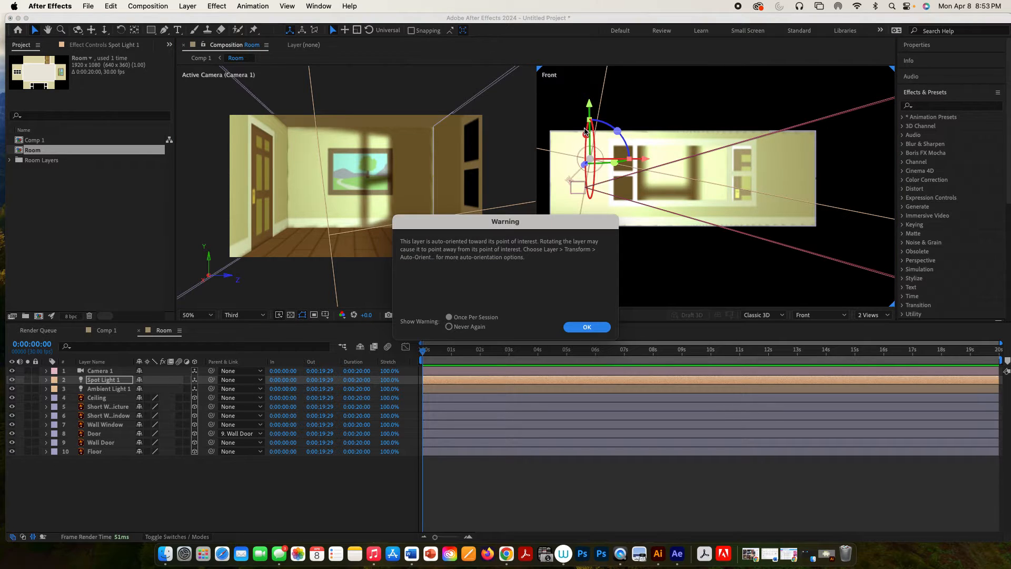
pyautogui.click(592, 327)
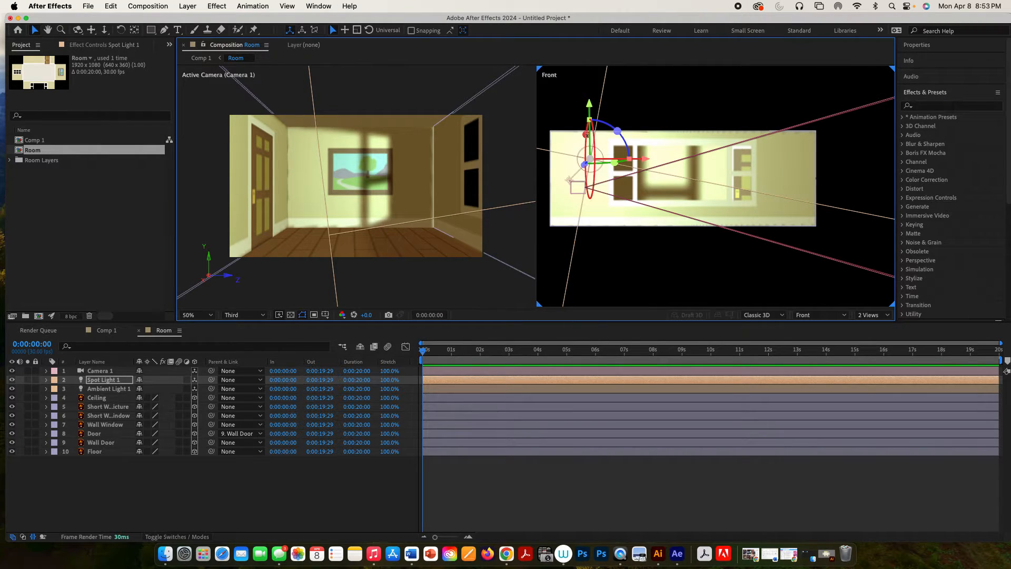
pyautogui.moveTo(586, 132); pyautogui.dragTo(587, 127)
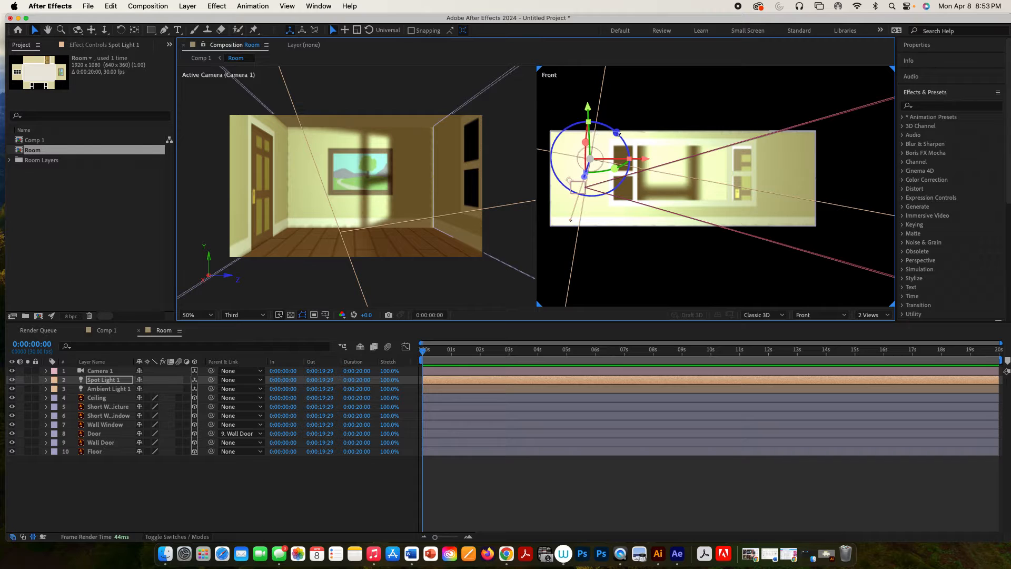
# Rotate Spot Light 1 in the Top view to an orientation of about 26°, 351°, 349°.
pyautogui.click(818, 316)
pyautogui.click(816, 392)
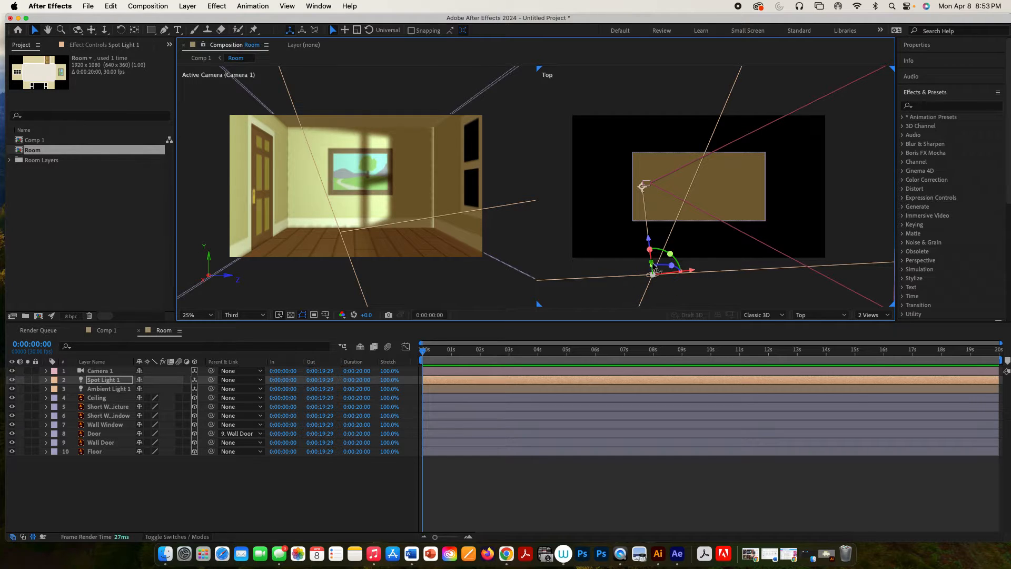
pyautogui.moveTo(673, 259); pyautogui.dragTo(666, 265)
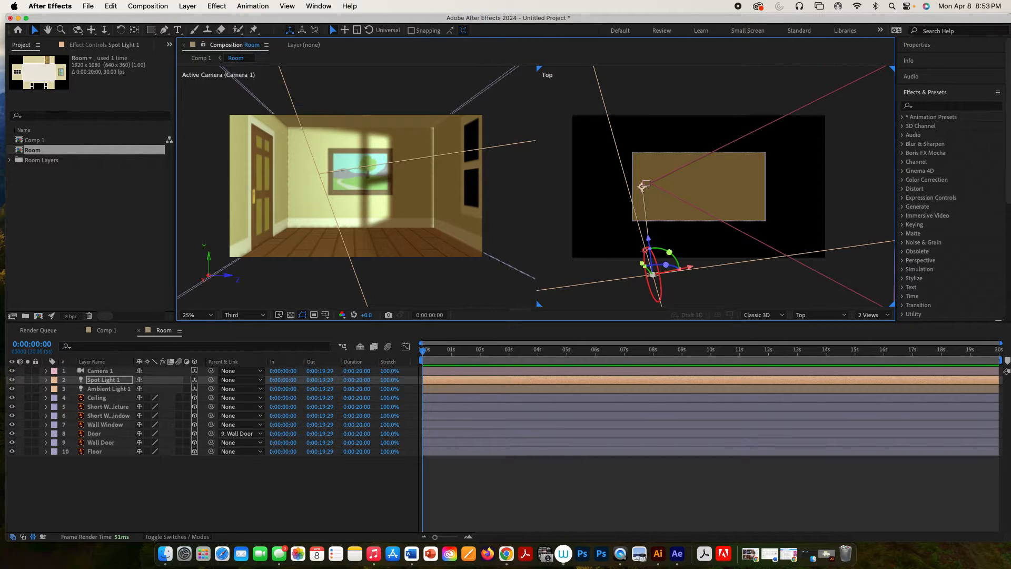
pyautogui.moveTo(645, 249)
pyautogui.mouseDown()
pyautogui.moveTo(641, 261)
pyautogui.moveTo(644, 241)
pyautogui.moveTo(639, 261)
pyautogui.mouseUp()
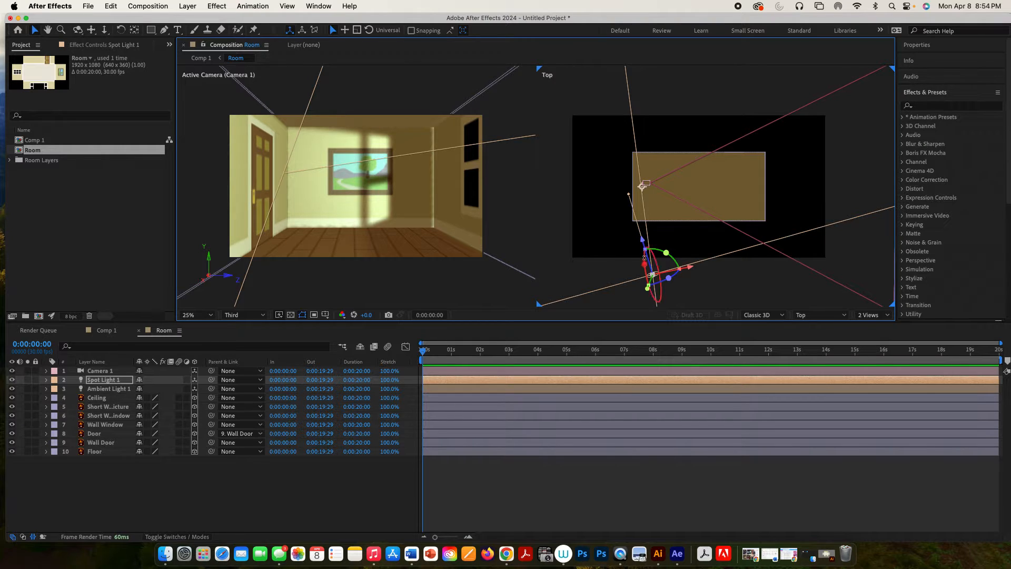
# In the Front view, set Spot Light 1's X Rotation to -40° and Z Rotation to 14°, and raise the light slightly.
pyautogui.click(814, 315)
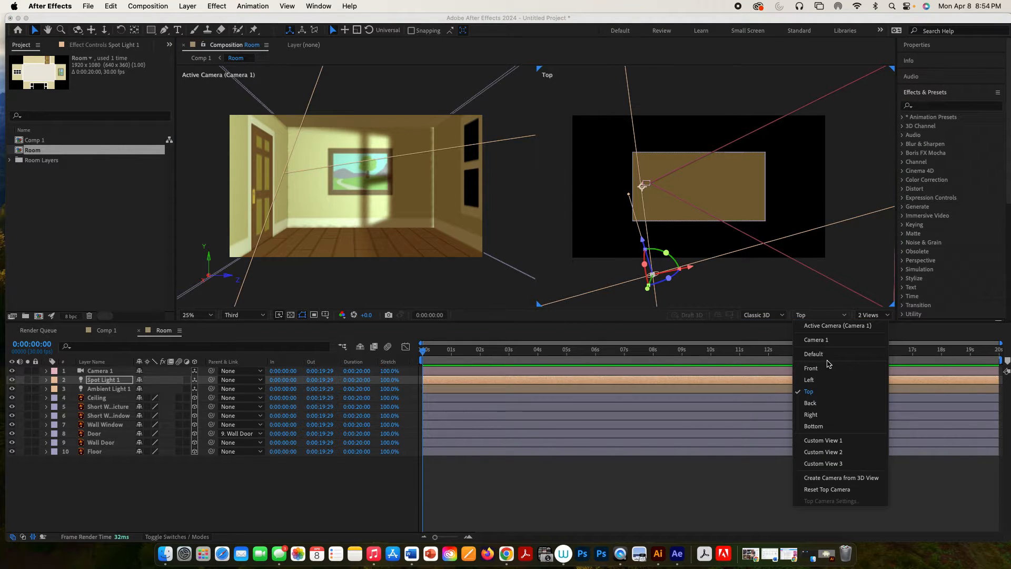
pyautogui.click(811, 368)
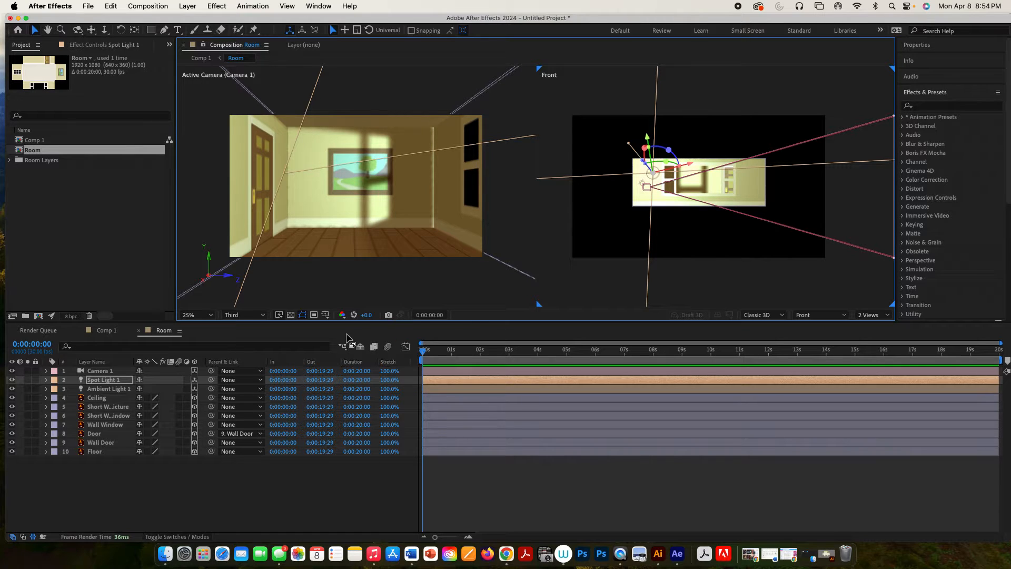
pyautogui.press('r')
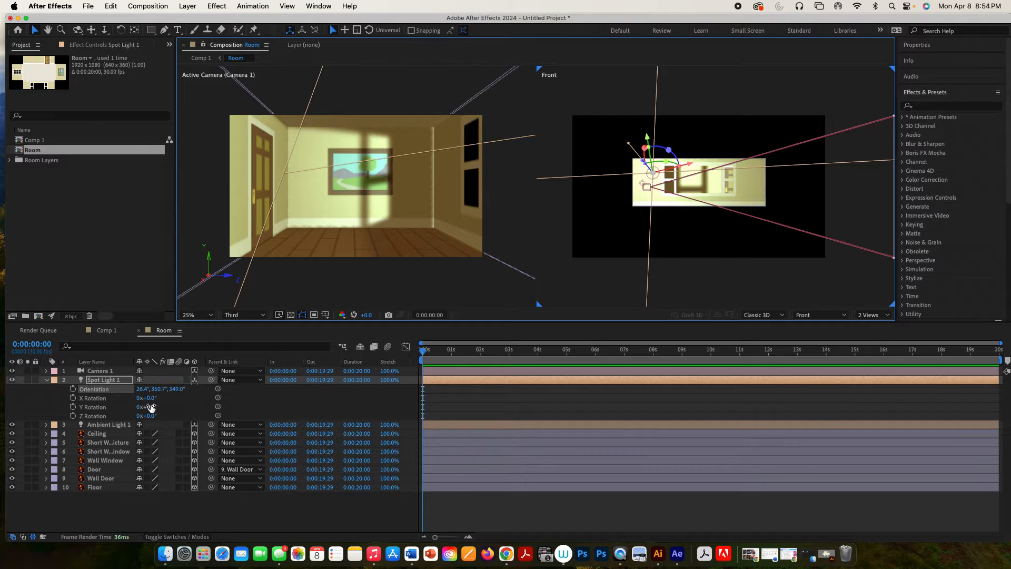
pyautogui.moveTo(148, 398)
pyautogui.mouseDown()
pyautogui.moveTo(159, 398)
pyautogui.moveTo(119, 402)
pyautogui.moveTo(145, 416)
pyautogui.moveTo(135, 416)
pyautogui.moveTo(157, 415)
pyautogui.mouseUp()
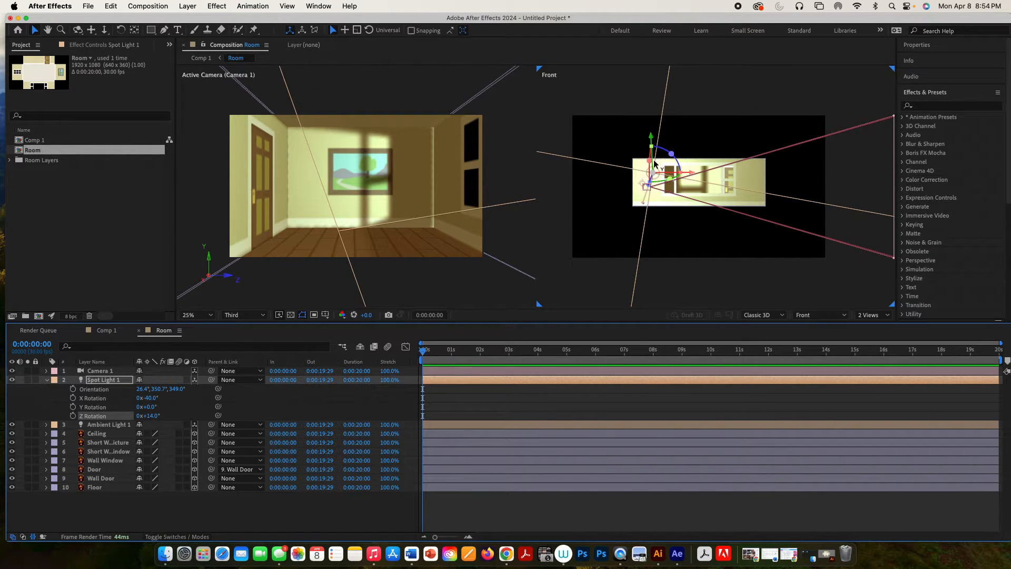
pyautogui.moveTo(650, 159); pyautogui.dragTo(656, 133)
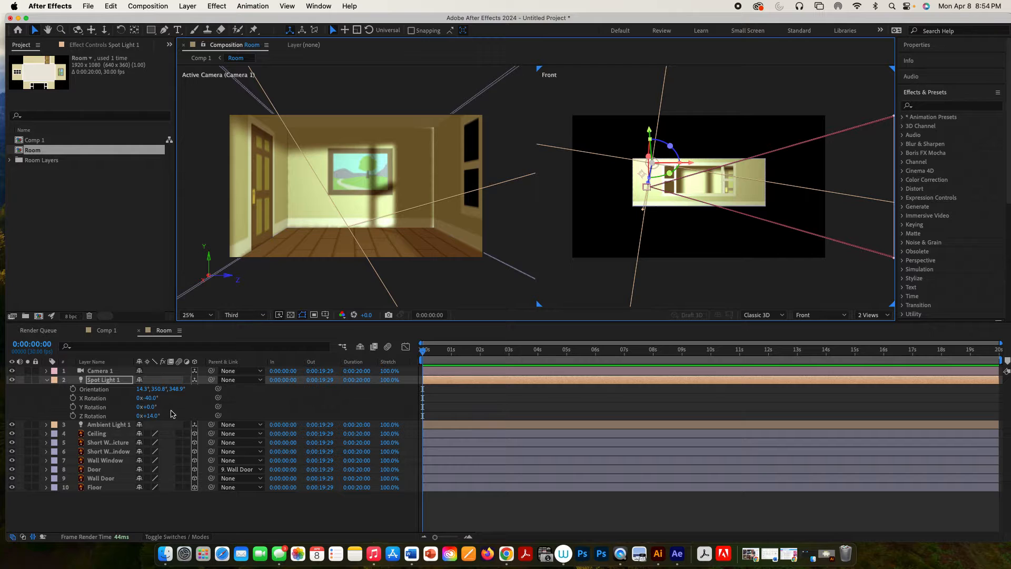
# Nudge the Wall Window layer slightly inward along its depth axis in the Top view, and deselect it.
pyautogui.click(122, 460)
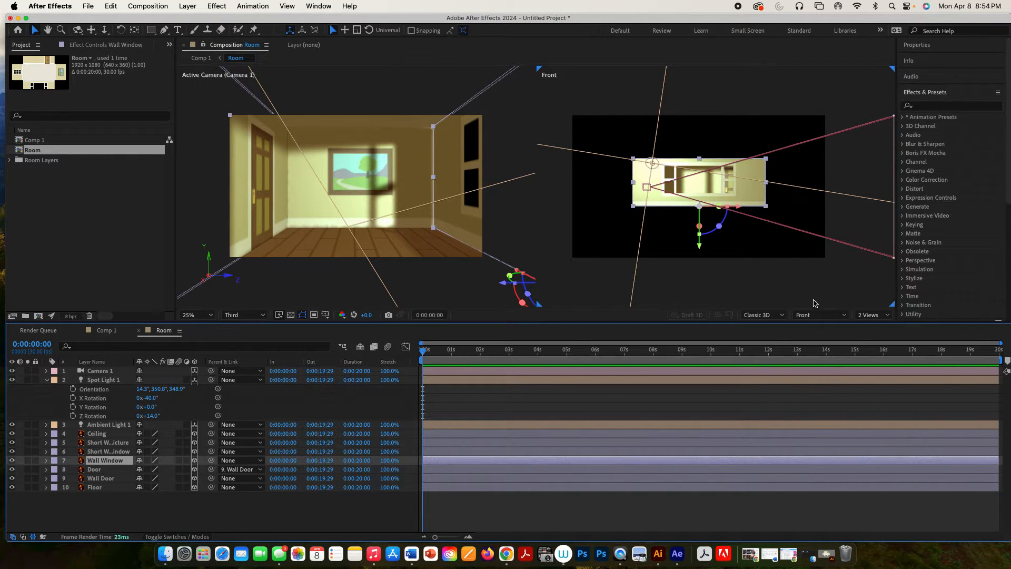
pyautogui.click(819, 315)
pyautogui.click(824, 388)
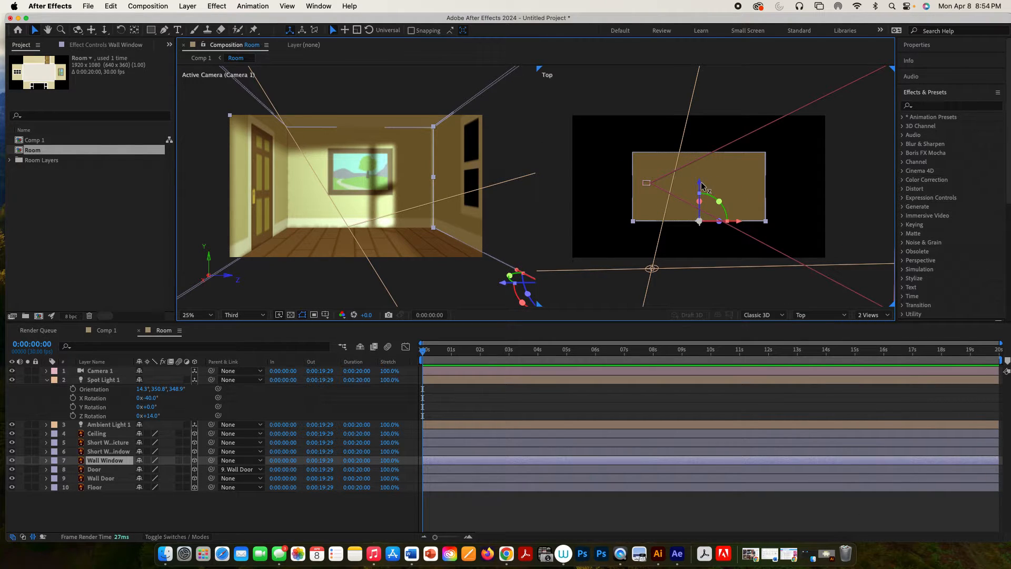
pyautogui.moveTo(701, 186); pyautogui.dragTo(701, 185)
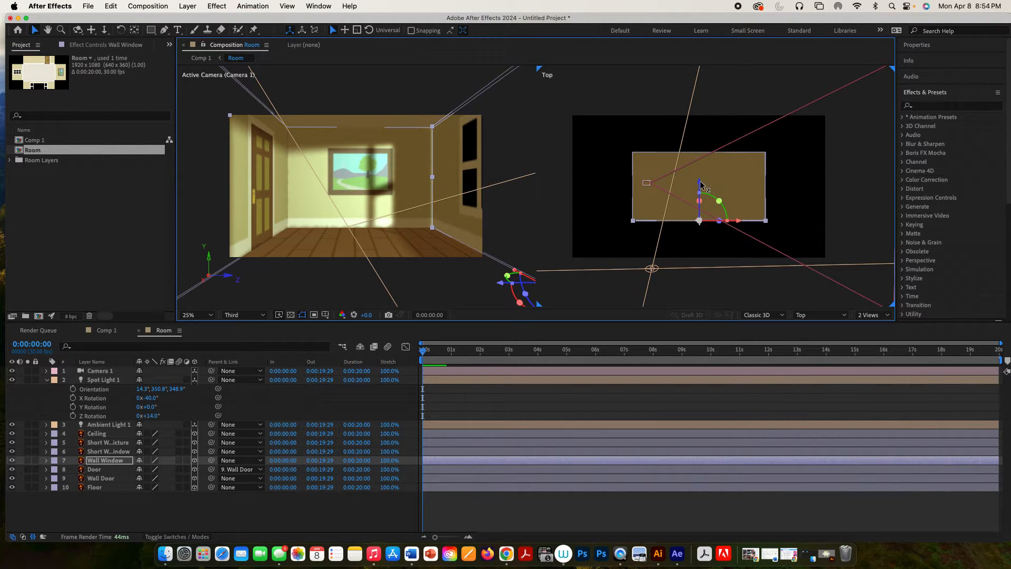
pyautogui.click(787, 191)
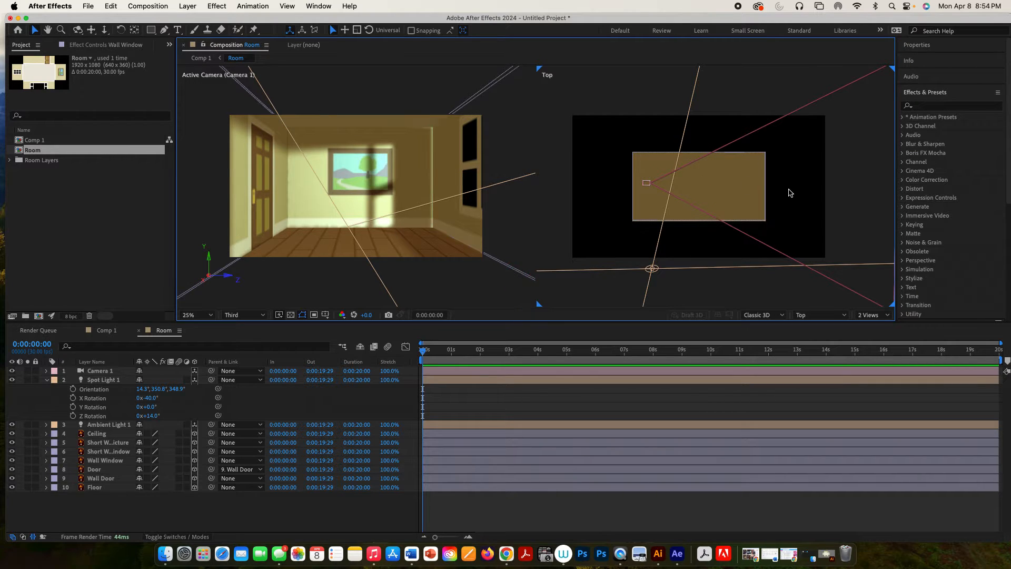
# Examine how the wall edges meet at the room's lower-right corner in the Top view.
pyautogui.press('.')
pyautogui.press('.')
pyautogui.press('.')
pyautogui.press('.')
pyautogui.moveTo(817, 220); pyautogui.dragTo(634, 136)
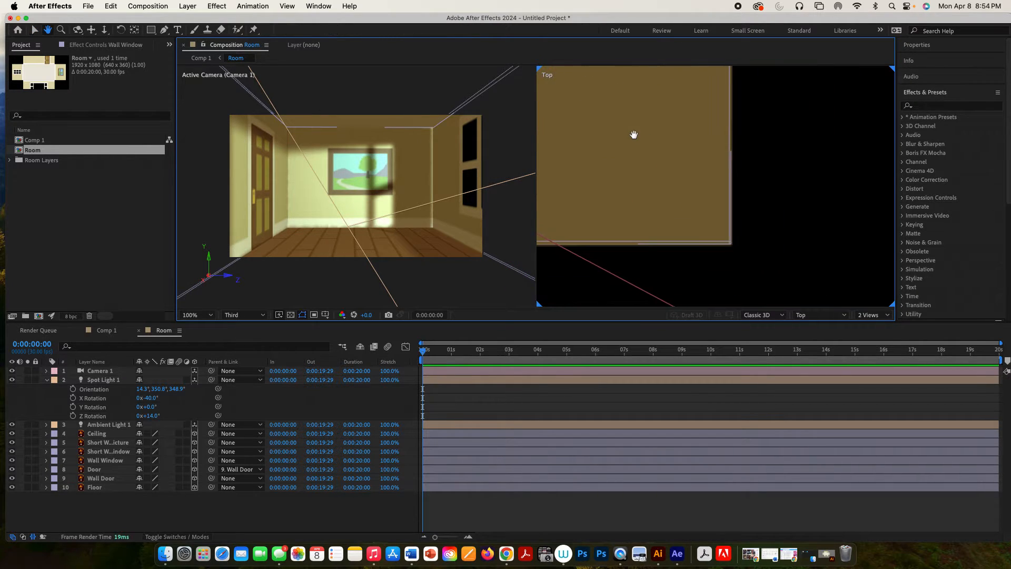
pyautogui.press('.')
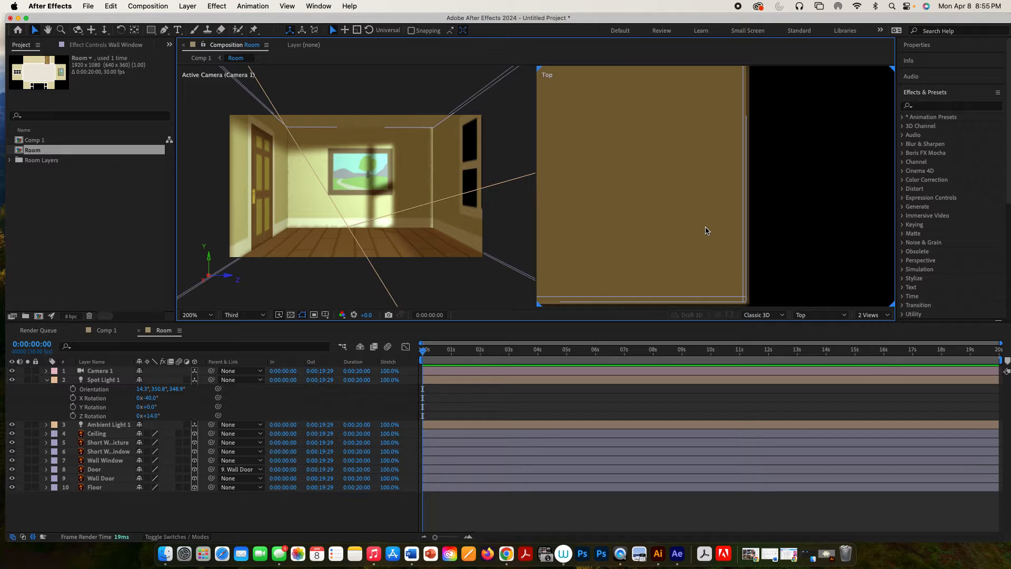
pyautogui.moveTo(655, 219)
pyautogui.mouseDown()
pyautogui.moveTo(700, 215)
pyautogui.moveTo(761, 230)
pyautogui.mouseUp()
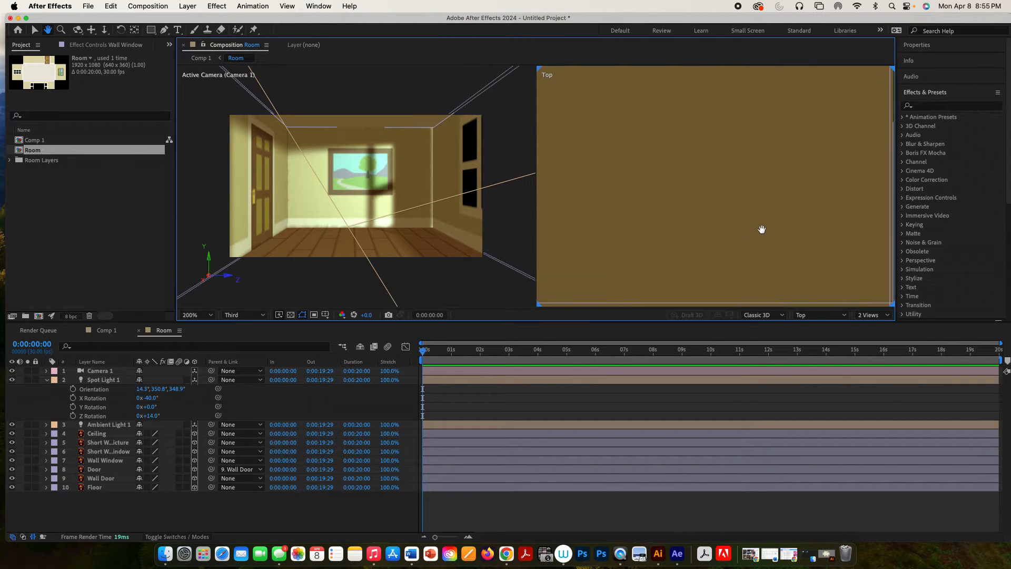
pyautogui.press(',')
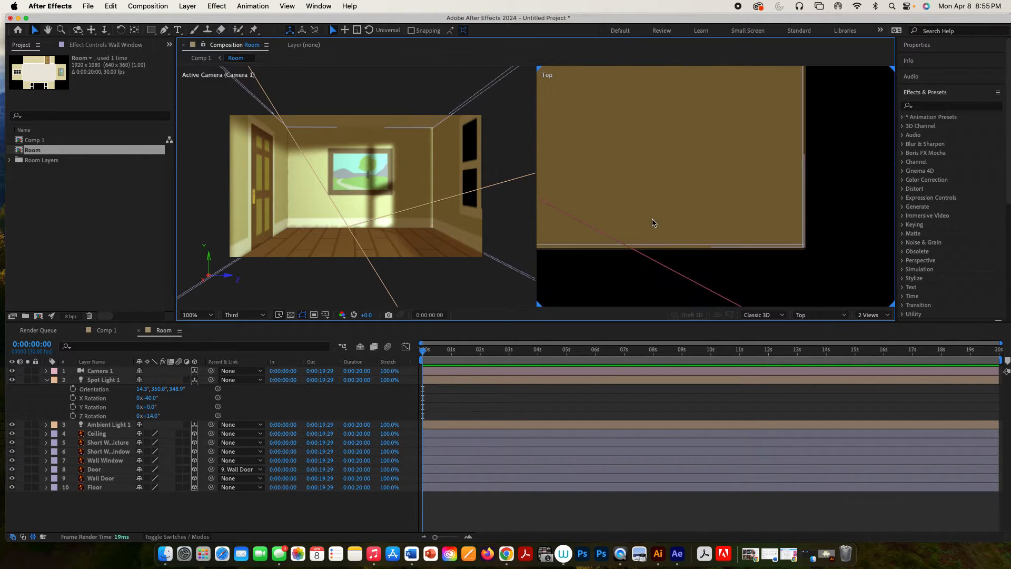
pyautogui.press(',')
pyautogui.press(',')
pyautogui.moveTo(647, 225); pyautogui.dragTo(665, 253)
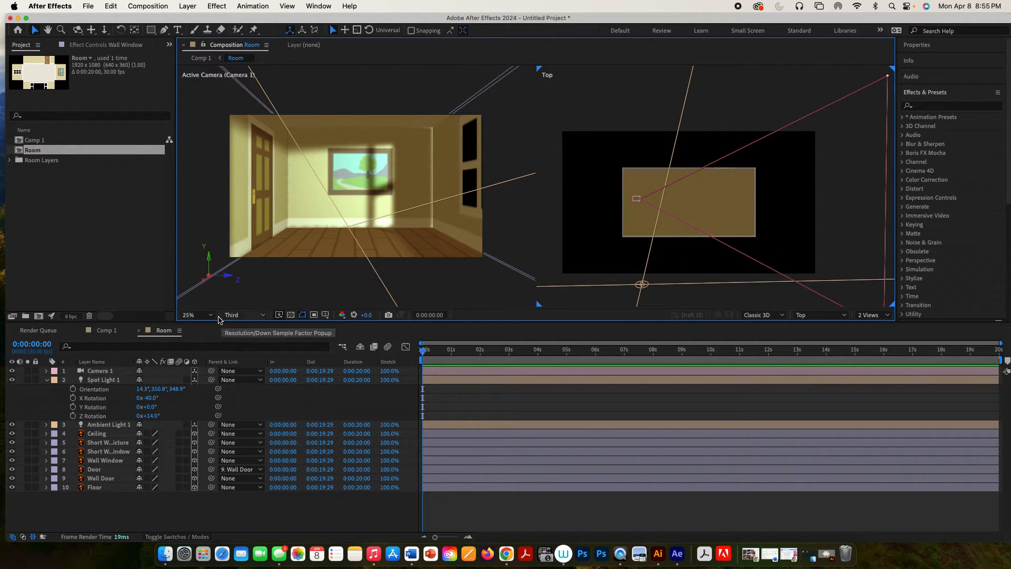
# Check the room's shadows in the camera view at Full preview resolution, and return the resolution to Third.
pyautogui.scroll(-1, 250, 278)
pyautogui.scroll(2, 249, 279)
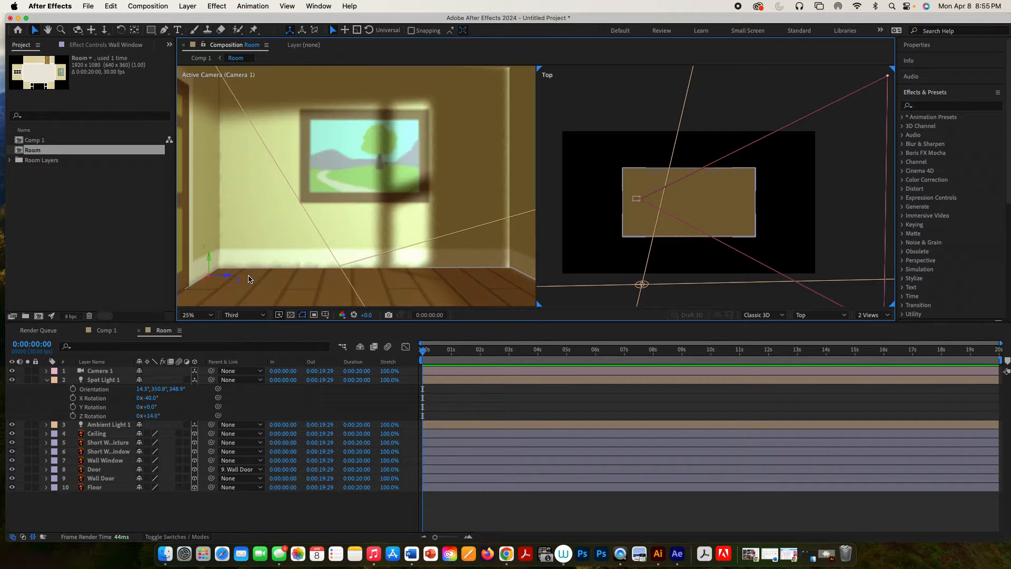
pyautogui.scroll(-1, 250, 278)
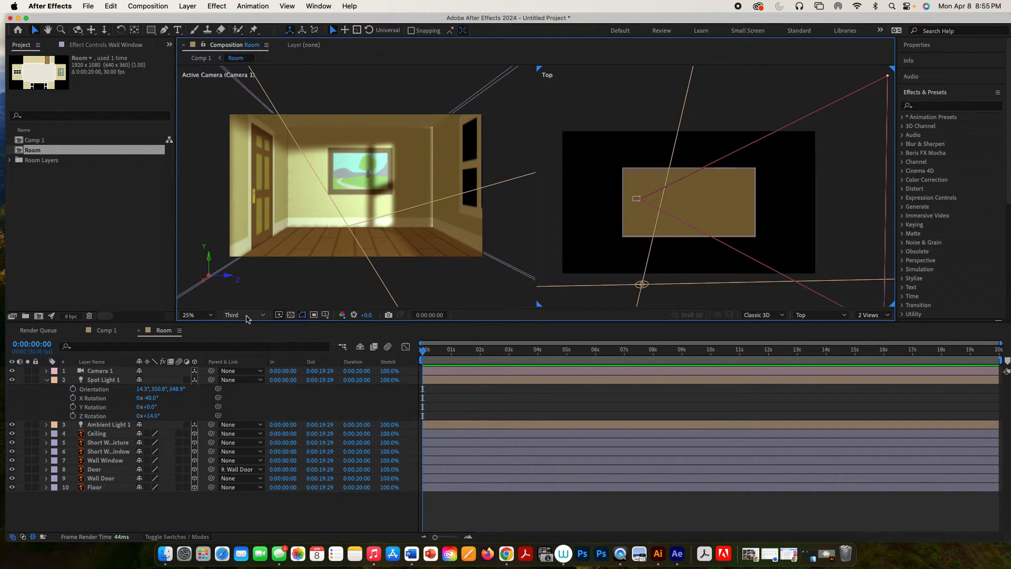
pyautogui.click(246, 314)
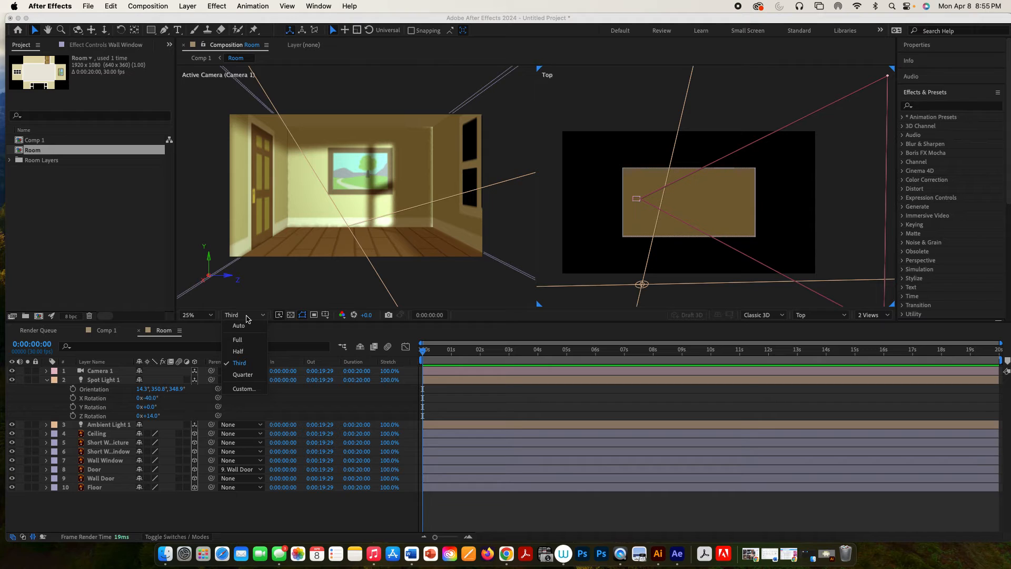
pyautogui.click(243, 340)
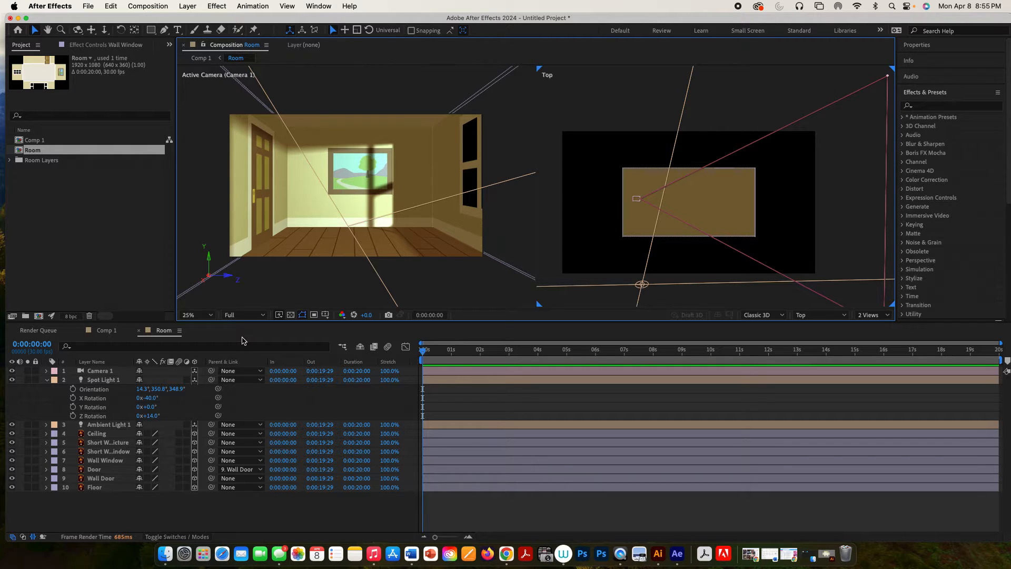
pyautogui.click(243, 315)
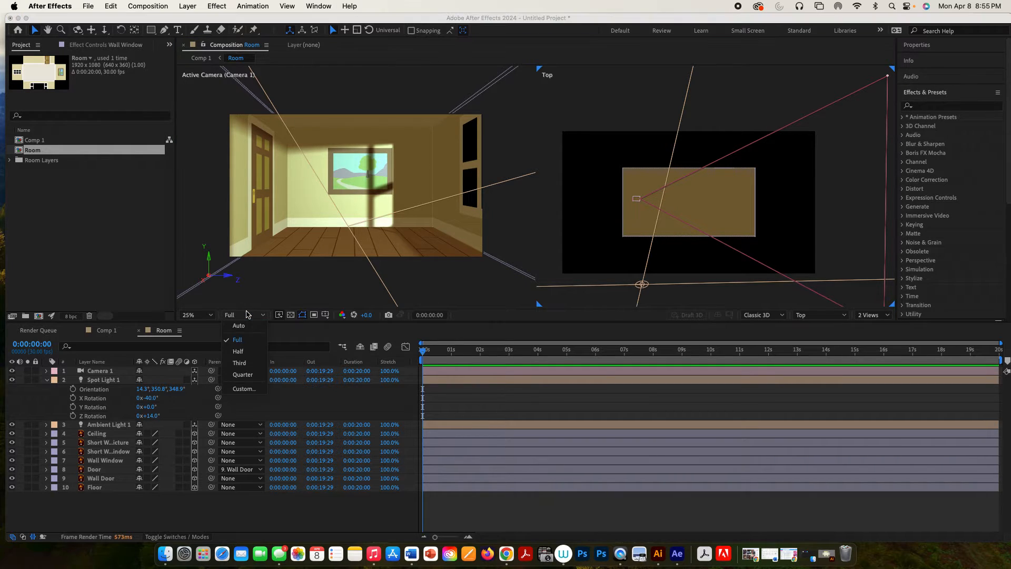
pyautogui.click(240, 363)
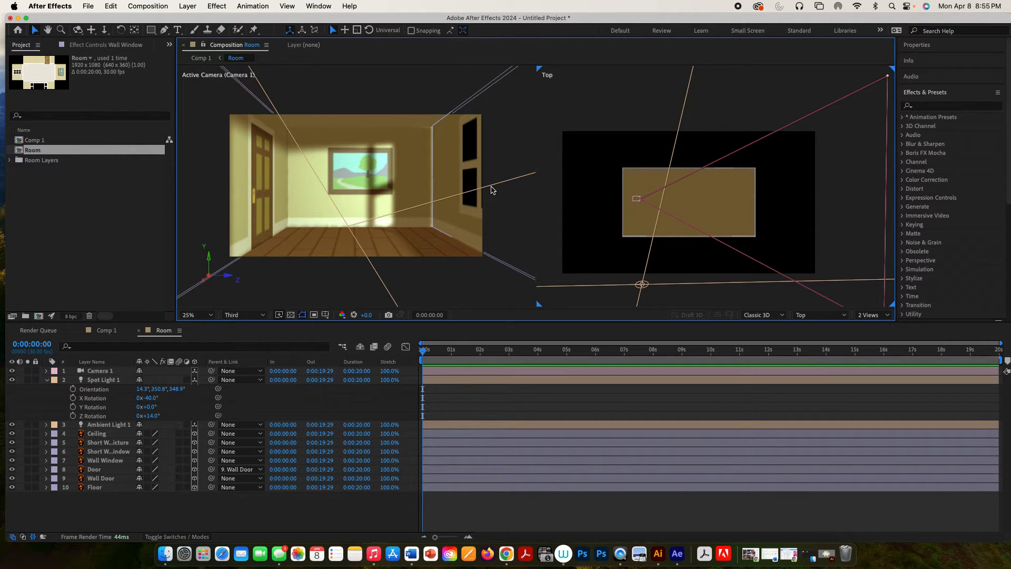
# Turn Camera 1 toward the window walls and reposition it in the Top view, and lower it to Y 564 in the Front view.
pyautogui.click(116, 372)
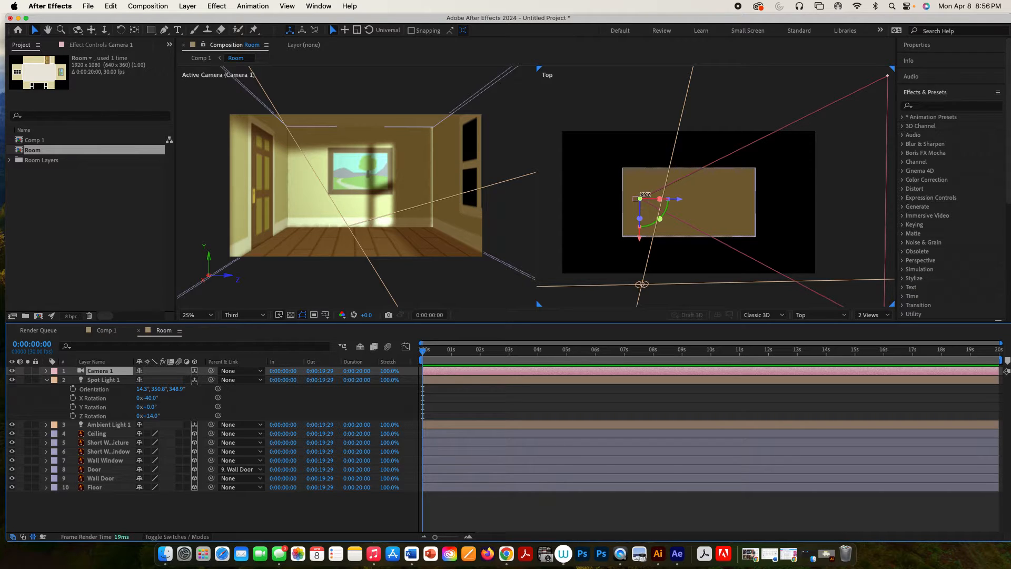
pyautogui.moveTo(641, 201); pyautogui.dragTo(580, 228)
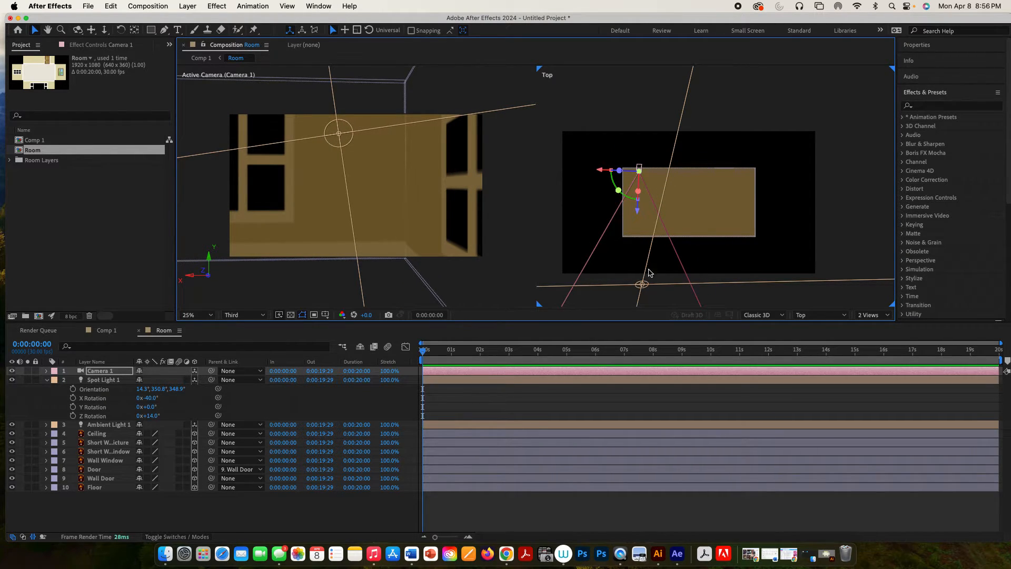
pyautogui.click(810, 315)
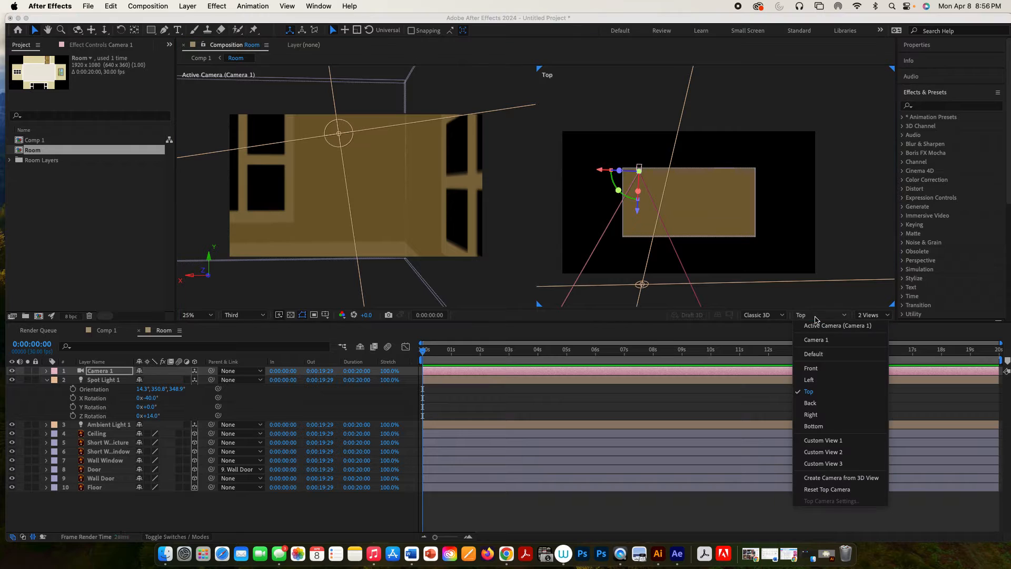
pyautogui.click(814, 369)
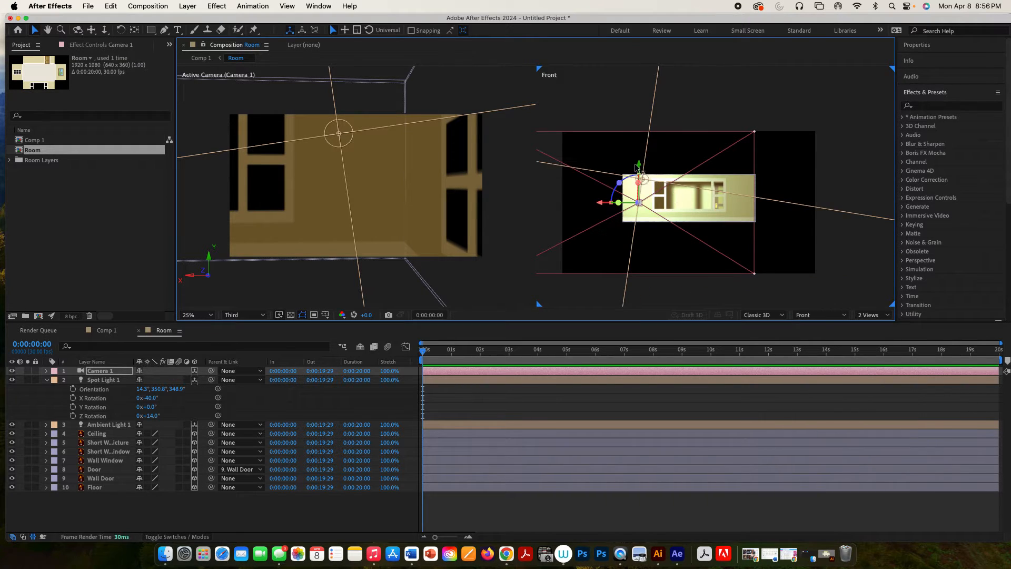
pyautogui.moveTo(639, 164); pyautogui.dragTo(638, 171)
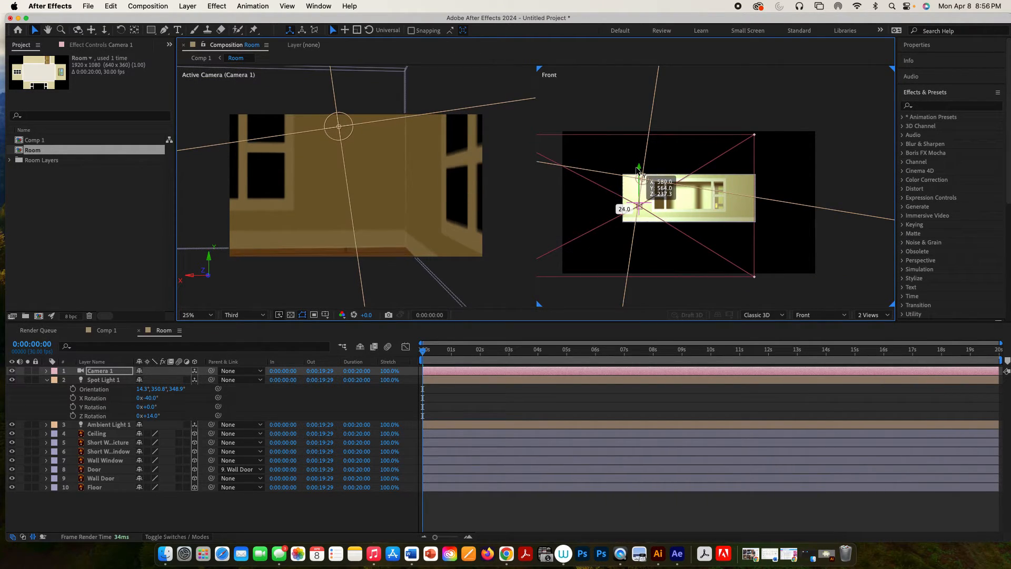
pyautogui.click(804, 316)
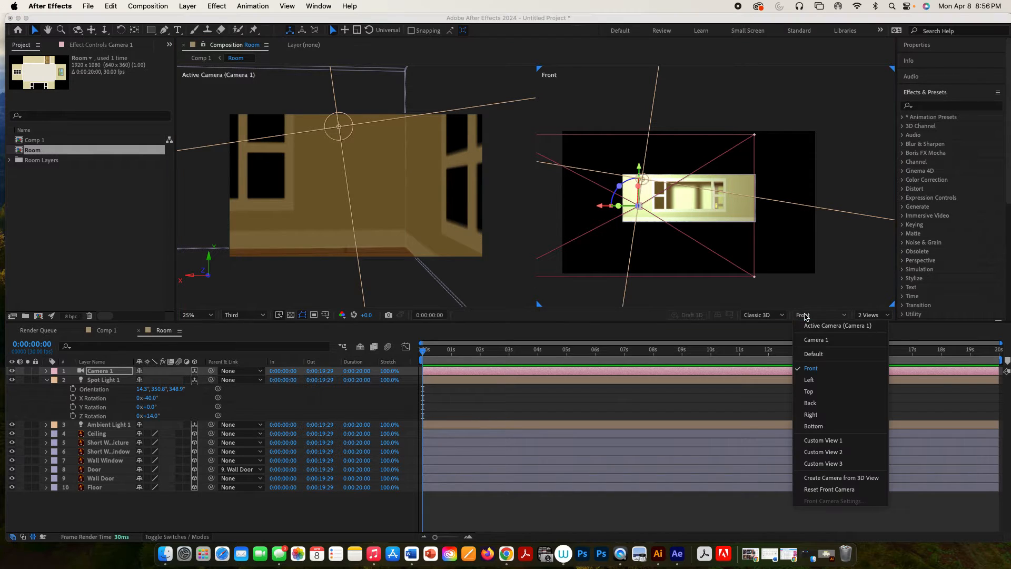
pyautogui.click(818, 395)
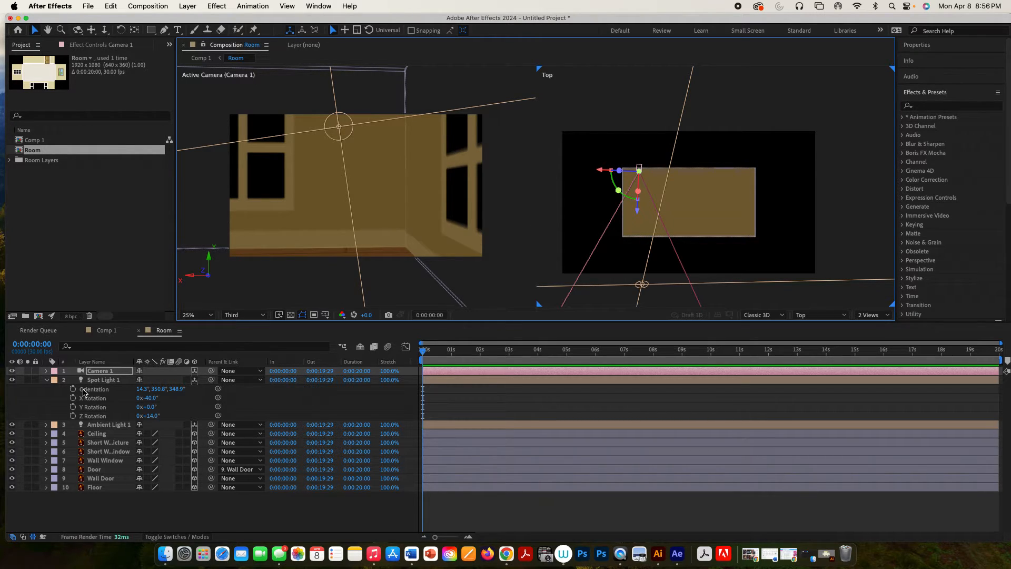
pyautogui.click(100, 381)
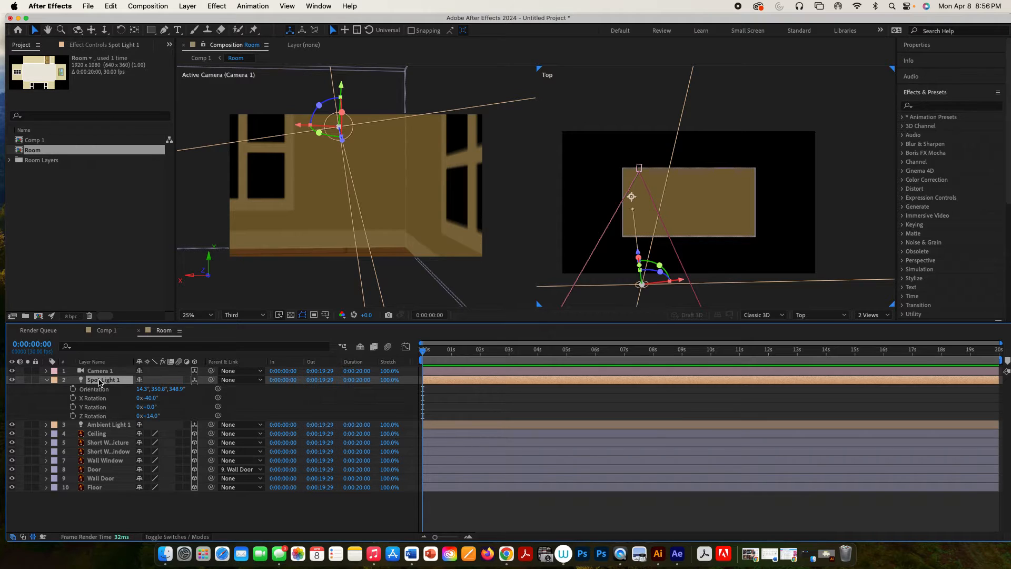
pyautogui.press('p')
pyautogui.click(74, 389)
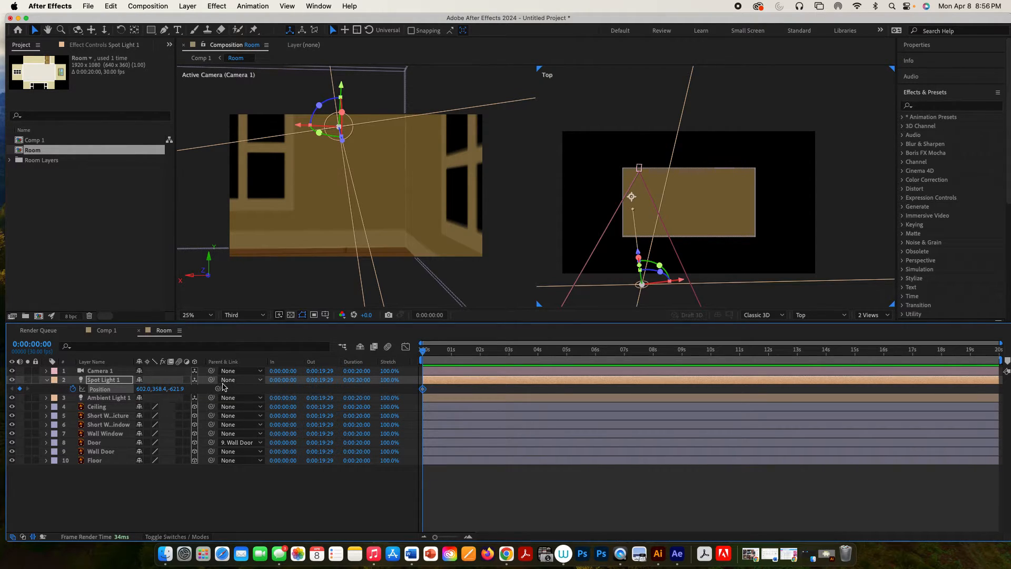
pyautogui.moveTo(422, 352); pyautogui.dragTo(538, 352)
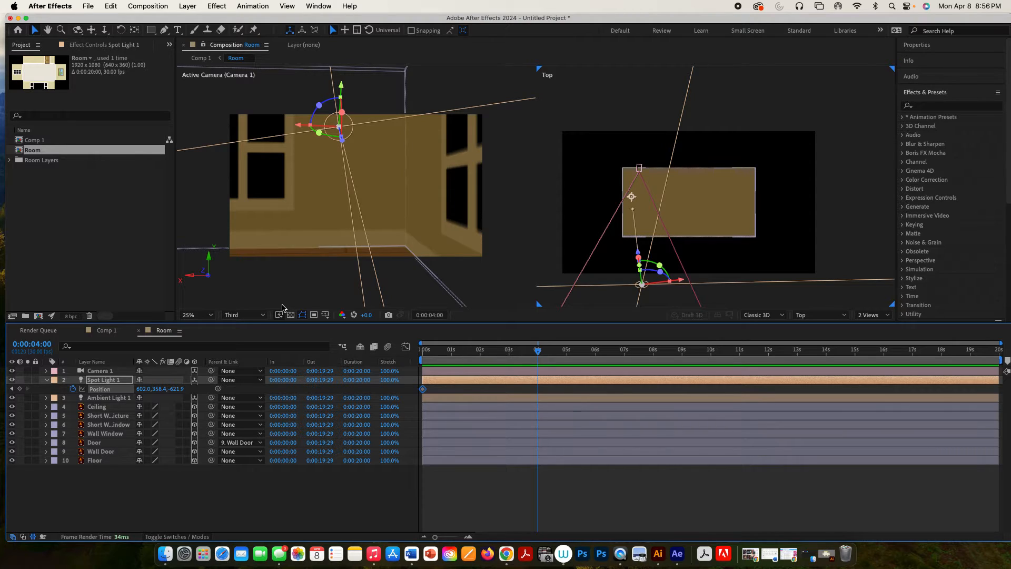
pyautogui.press('super+z')
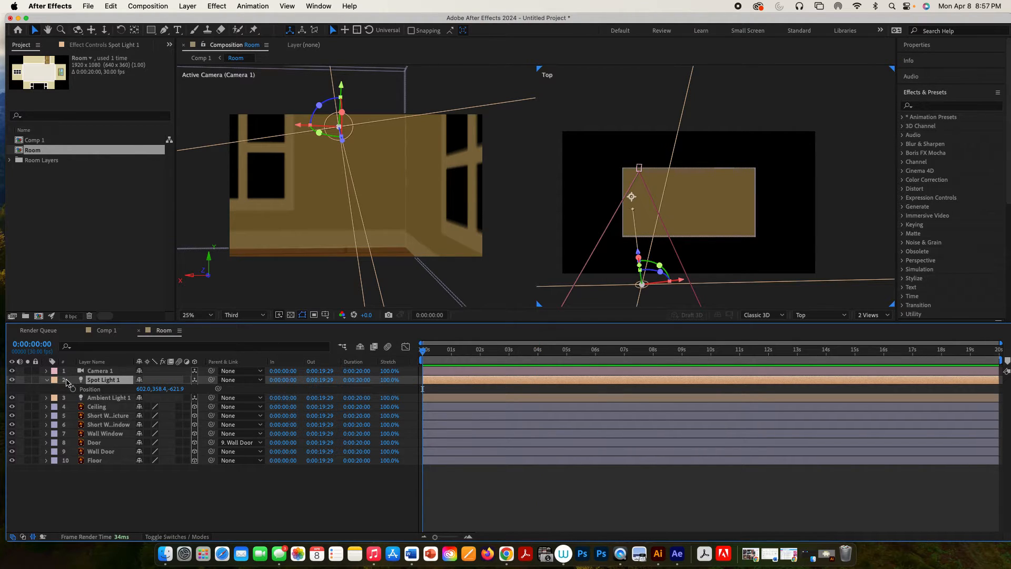
pyautogui.click(46, 379)
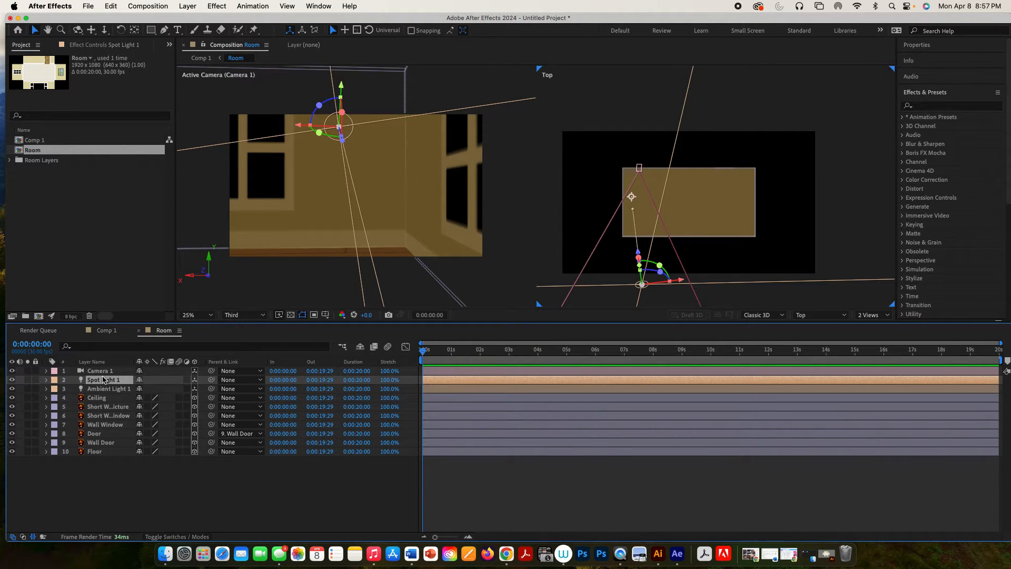
# Keyframe Camera 1's Position at 0:00:00:00, and move it in the Top view to about 636, 564, -179 at 0:00:04:01.
pyautogui.click(107, 371)
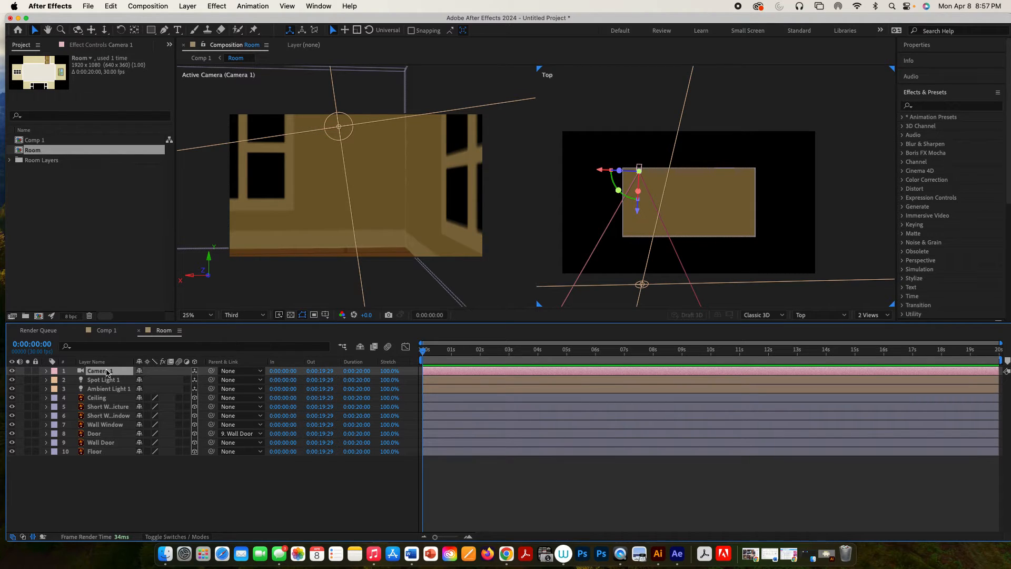
pyautogui.press('p')
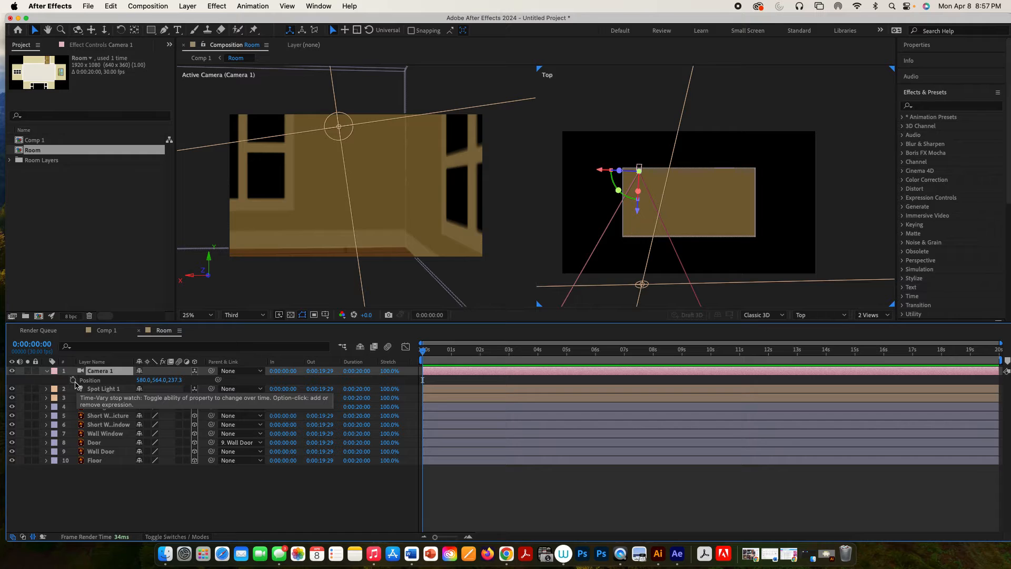
pyautogui.click(73, 380)
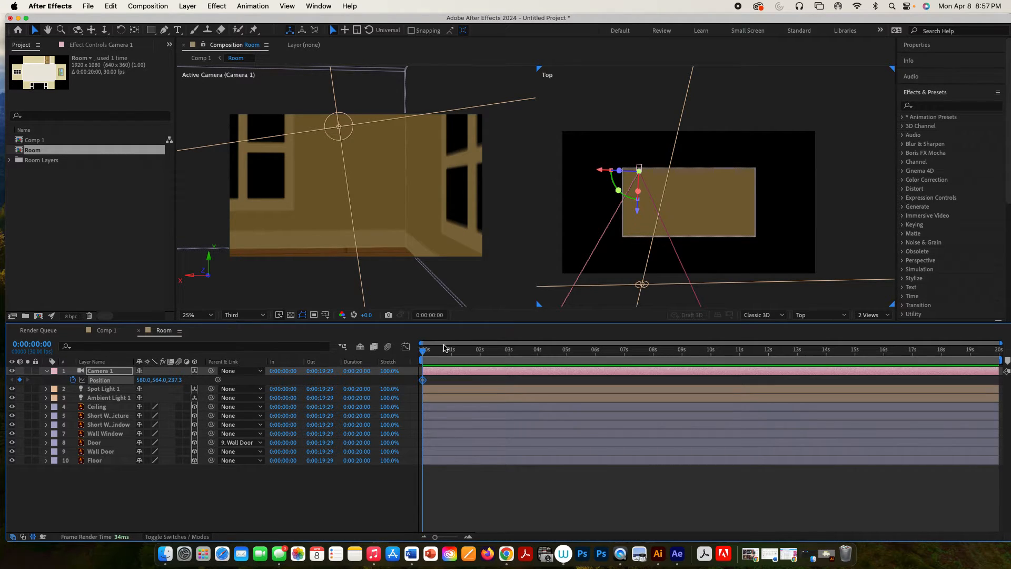
pyautogui.moveTo(424, 353); pyautogui.dragTo(538, 355)
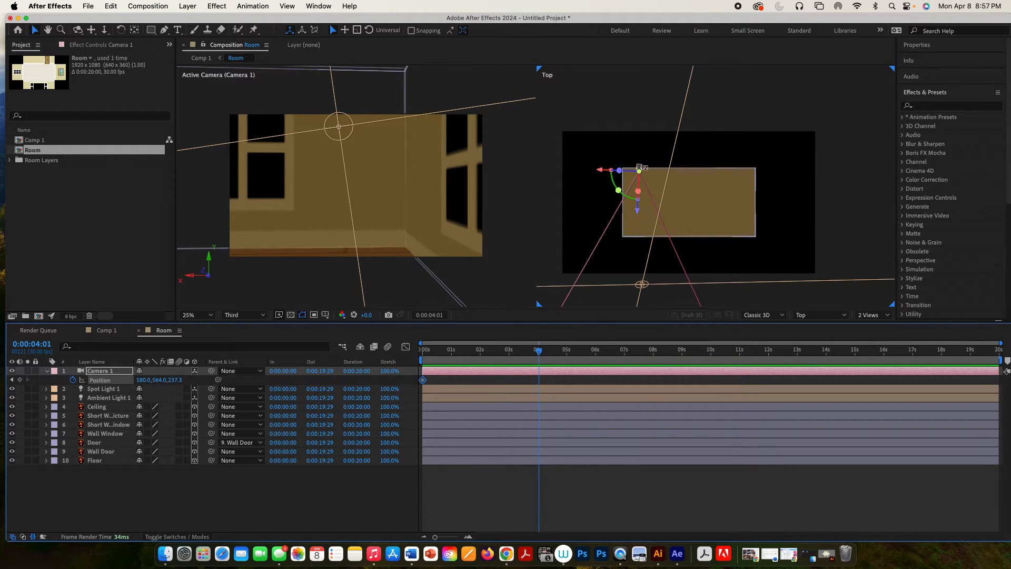
pyautogui.moveTo(639, 170); pyautogui.dragTo(647, 223)
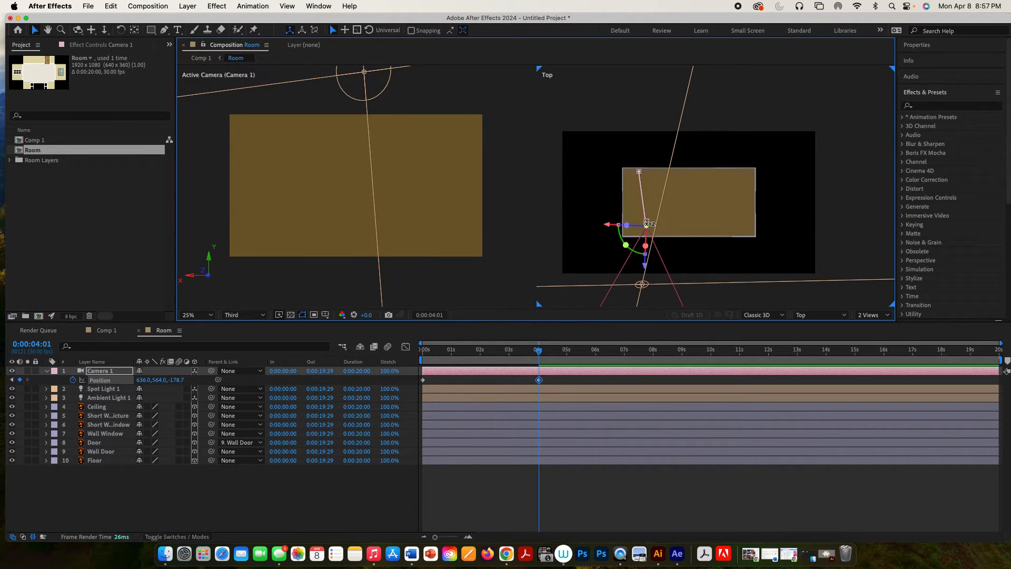
# Return to the start of the timeline and change Camera 1's lens preset to 20mm.
pyautogui.moveTo(538, 351); pyautogui.dragTo(412, 358)
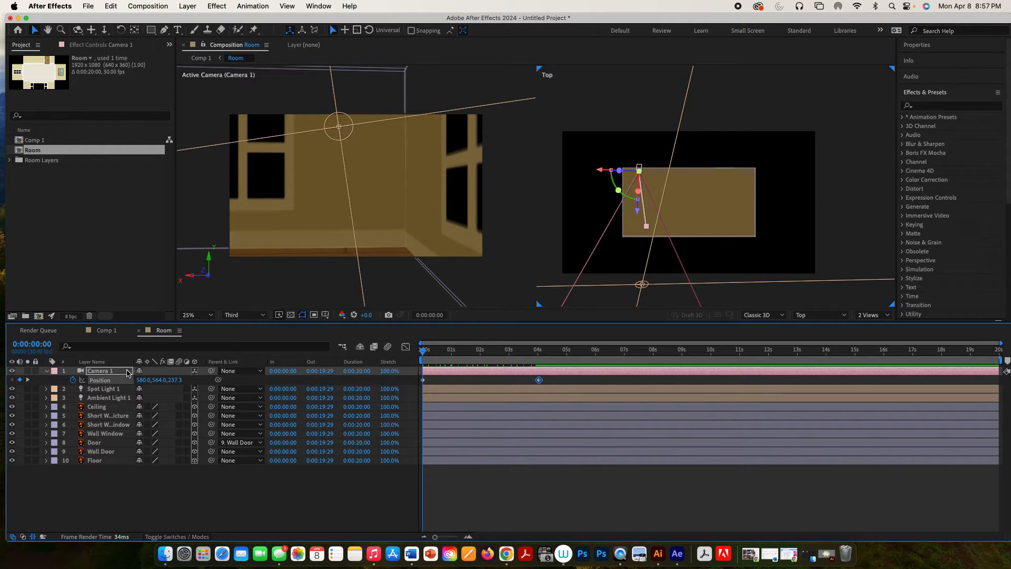
pyautogui.click(113, 372)
pyautogui.doubleClick(114, 372)
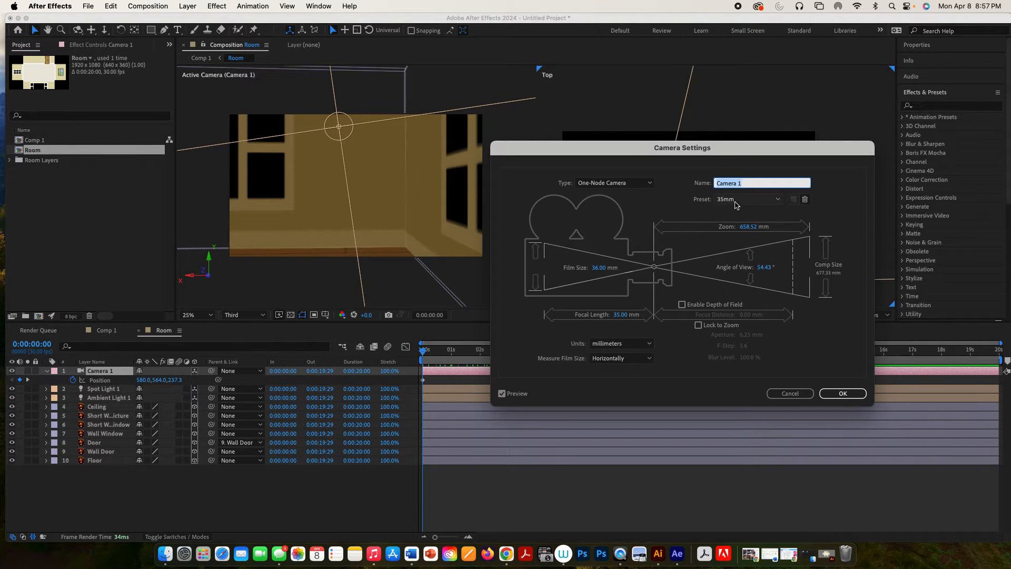
pyautogui.click(730, 200)
pyautogui.click(733, 237)
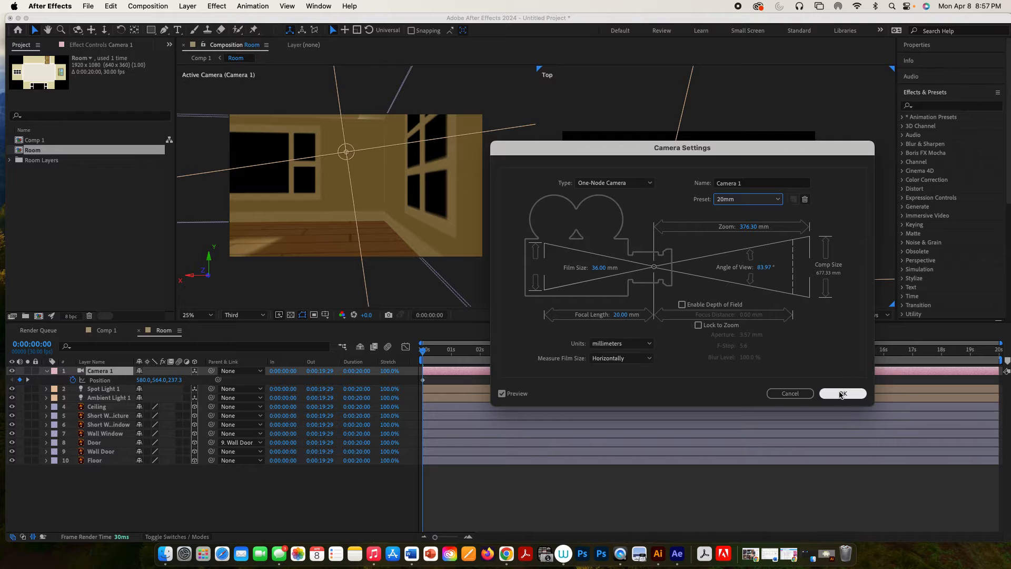
pyautogui.click(841, 393)
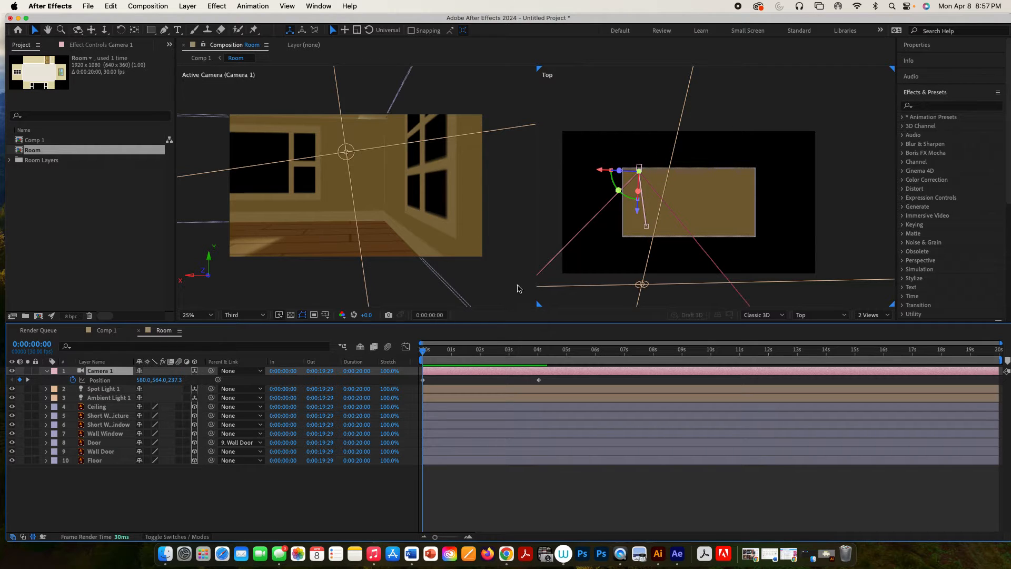
# Rotate Camera 1 in the Top view at 0:00:04:01 to face the picture wall.
pyautogui.click(480, 352)
pyautogui.click(538, 351)
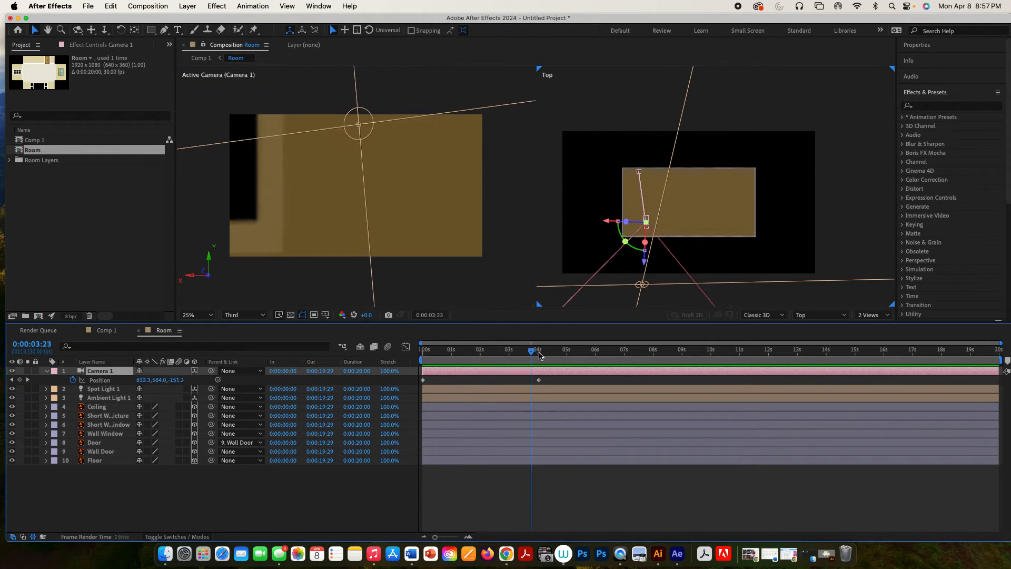
pyautogui.moveTo(538, 352); pyautogui.dragTo(540, 353)
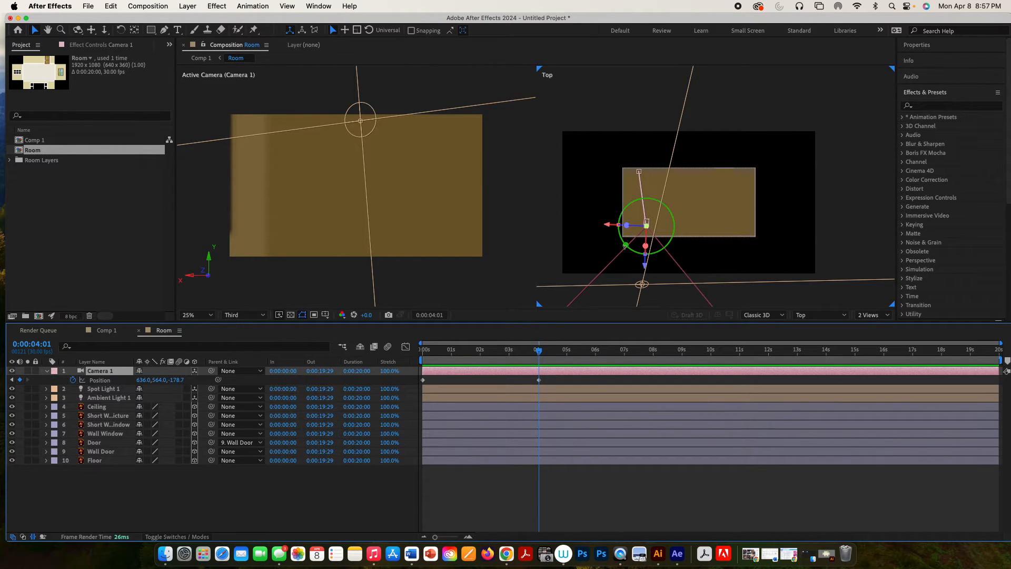
pyautogui.moveTo(626, 245); pyautogui.dragTo(665, 237)
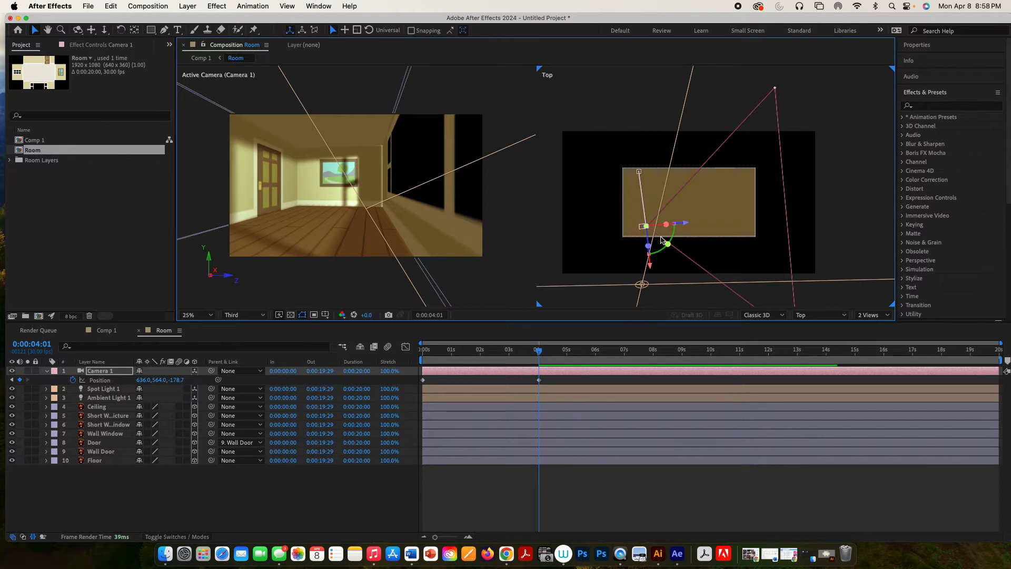
# At the start of the timeline, rotate Camera 1 back toward the windows to an orientation of about 180°, 351°, 180°.
pyautogui.moveTo(538, 353); pyautogui.dragTo(405, 345)
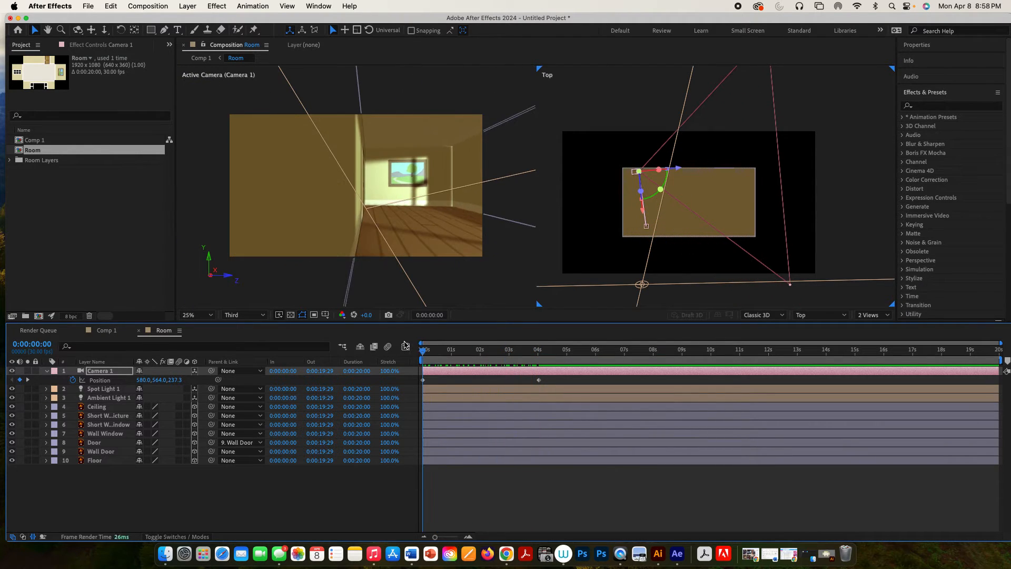
pyautogui.moveTo(660, 189); pyautogui.dragTo(599, 202)
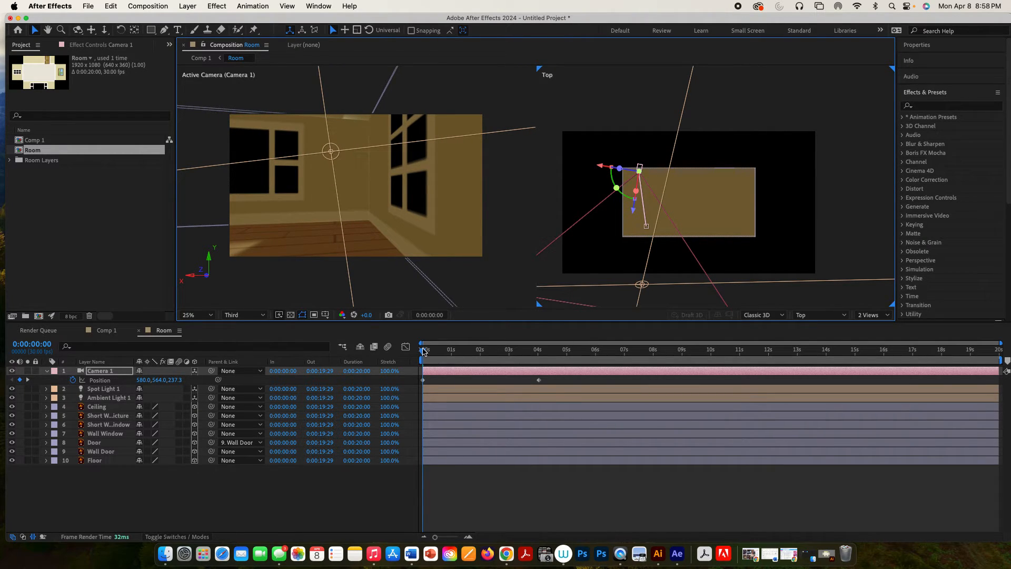
pyautogui.moveTo(424, 351)
pyautogui.mouseDown()
pyautogui.moveTo(539, 354)
pyautogui.moveTo(422, 357)
pyautogui.mouseUp()
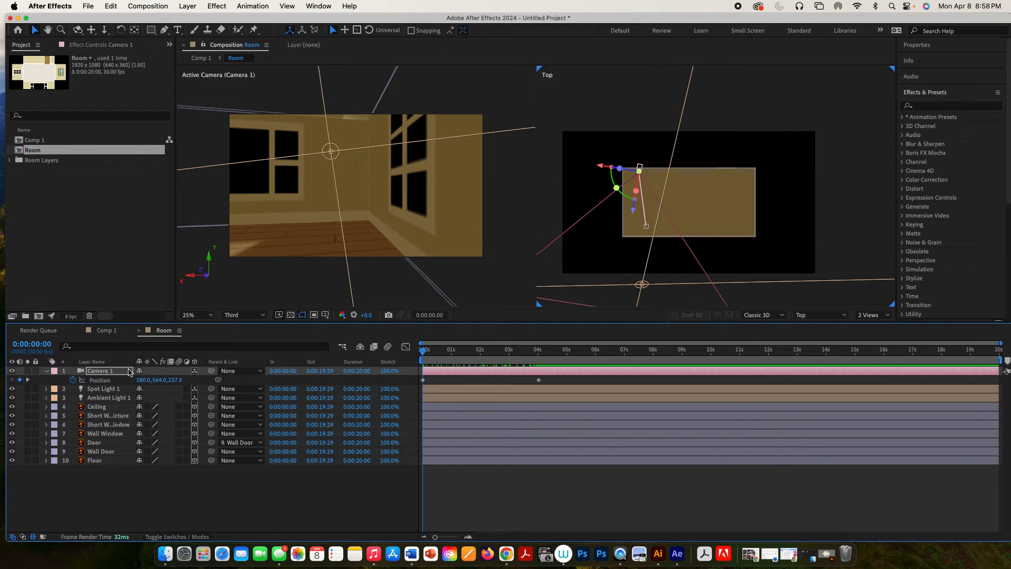
# Reveal Camera 1's rotation properties and set a 0° Y Rotation keyframe at 0:00:00:00.
pyautogui.hotkey('shift', 'r')
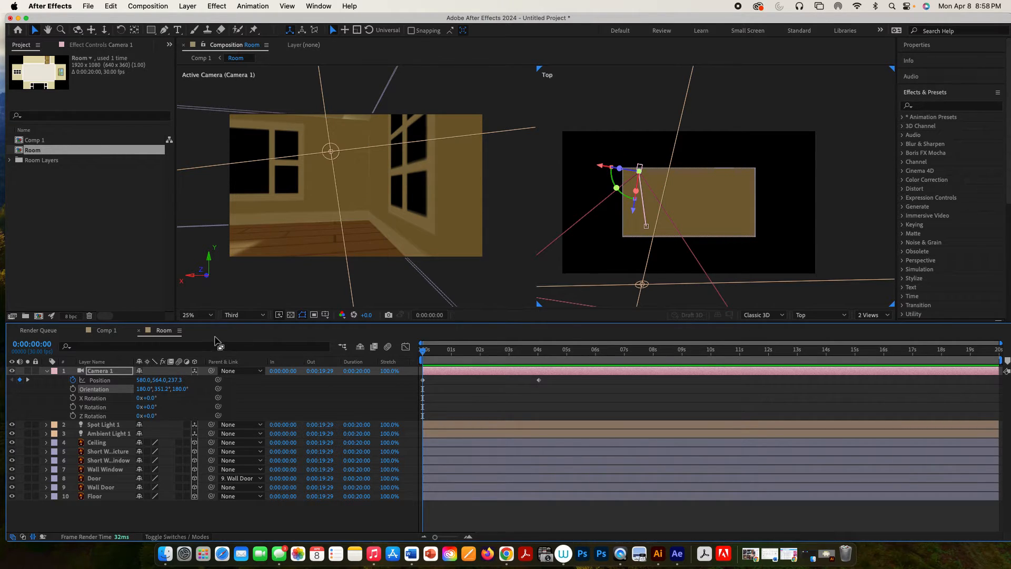
pyautogui.click(72, 407)
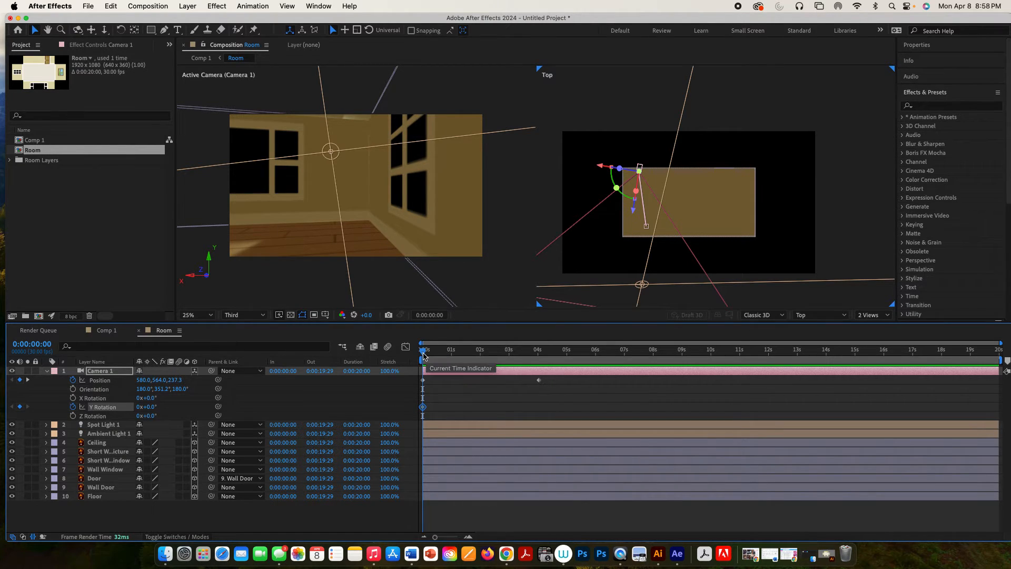
# At 0:00:04:01, set Camera 1's Y Rotation to -103° so it faces the picture wall.
pyautogui.moveTo(423, 350); pyautogui.dragTo(541, 360)
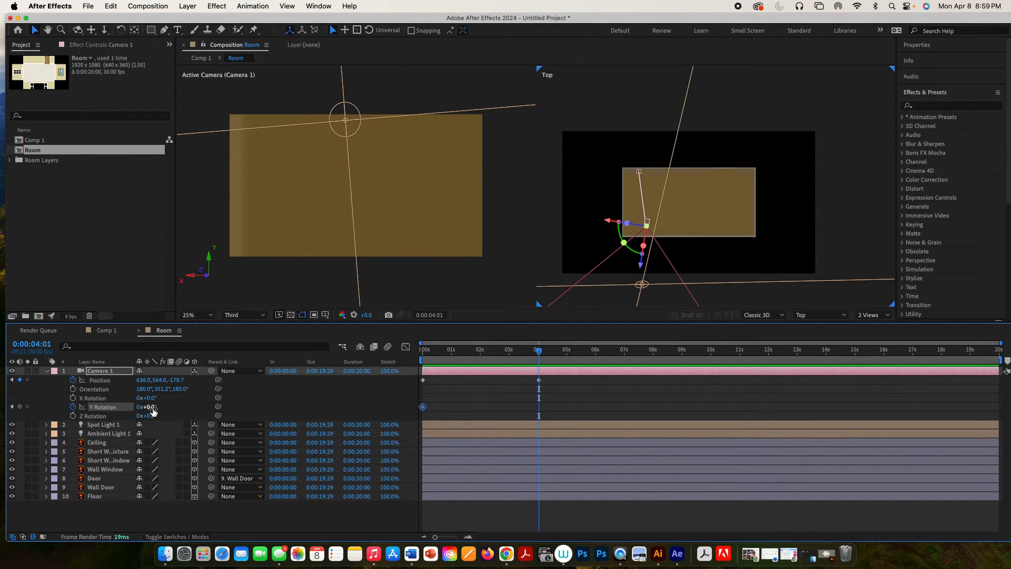
pyautogui.moveTo(152, 408); pyautogui.dragTo(98, 408)
pyautogui.moveTo(539, 352)
pyautogui.mouseDown()
pyautogui.moveTo(383, 359)
pyautogui.moveTo(552, 368)
pyautogui.moveTo(407, 360)
pyautogui.moveTo(549, 367)
pyautogui.moveTo(418, 359)
pyautogui.moveTo(539, 364)
pyautogui.mouseUp()
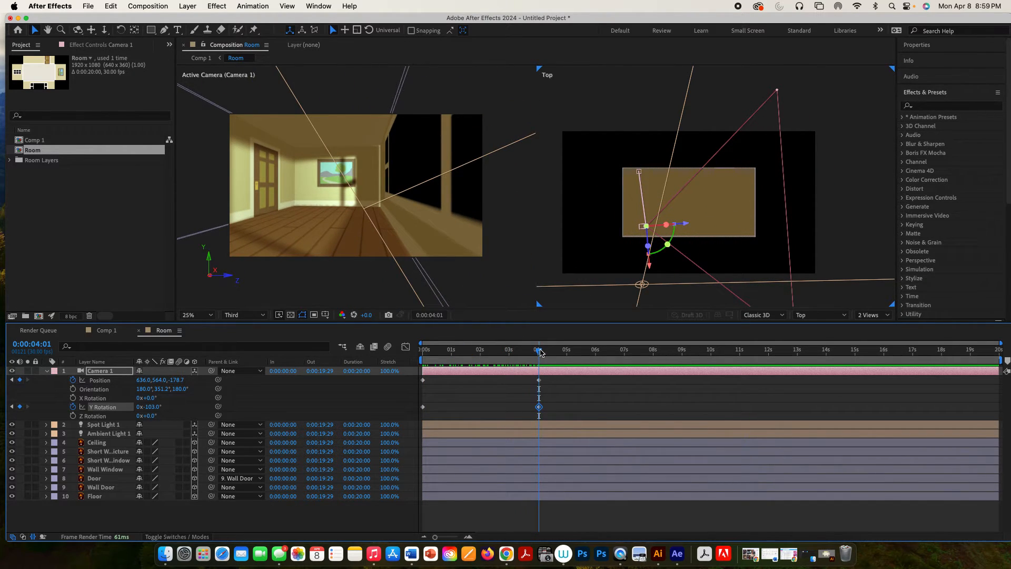
# At 0:00:07:00, move Camera 1 toward the door to about 872, 564, -22.7 and set its Y Rotation to -126°.
pyautogui.moveTo(540, 352); pyautogui.dragTo(626, 360)
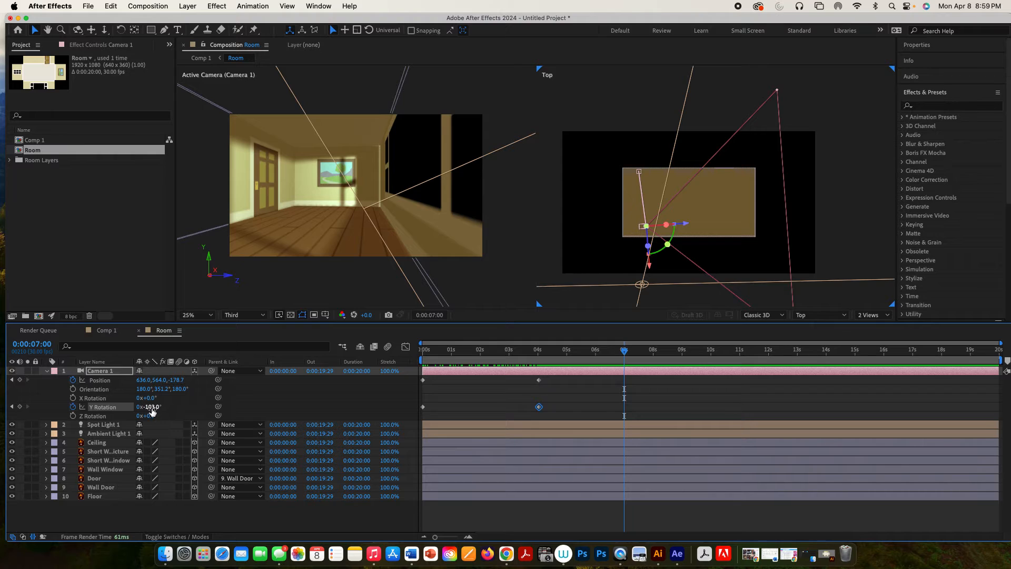
pyautogui.moveTo(149, 406); pyautogui.dragTo(144, 407)
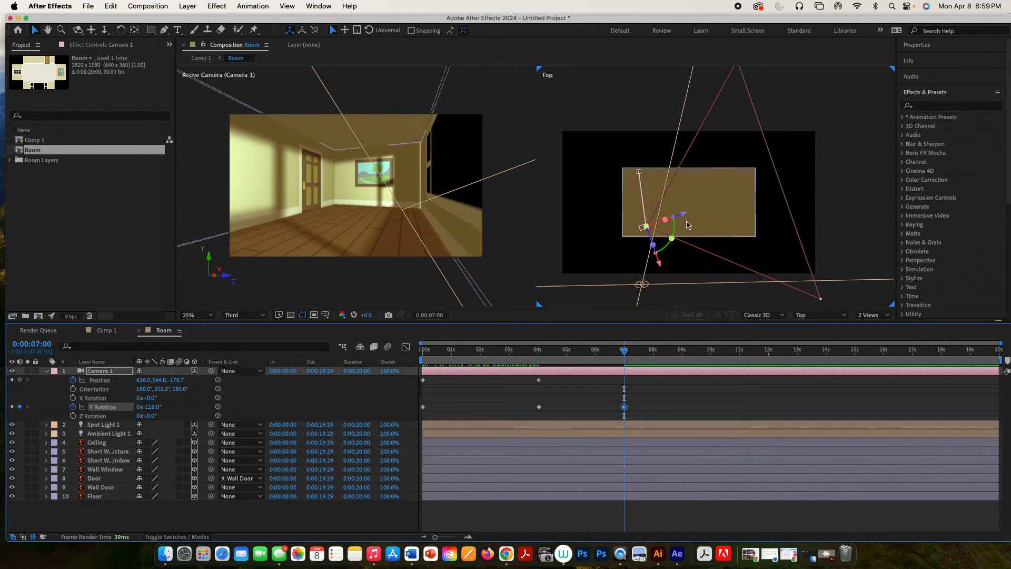
pyautogui.moveTo(644, 227); pyautogui.dragTo(678, 205)
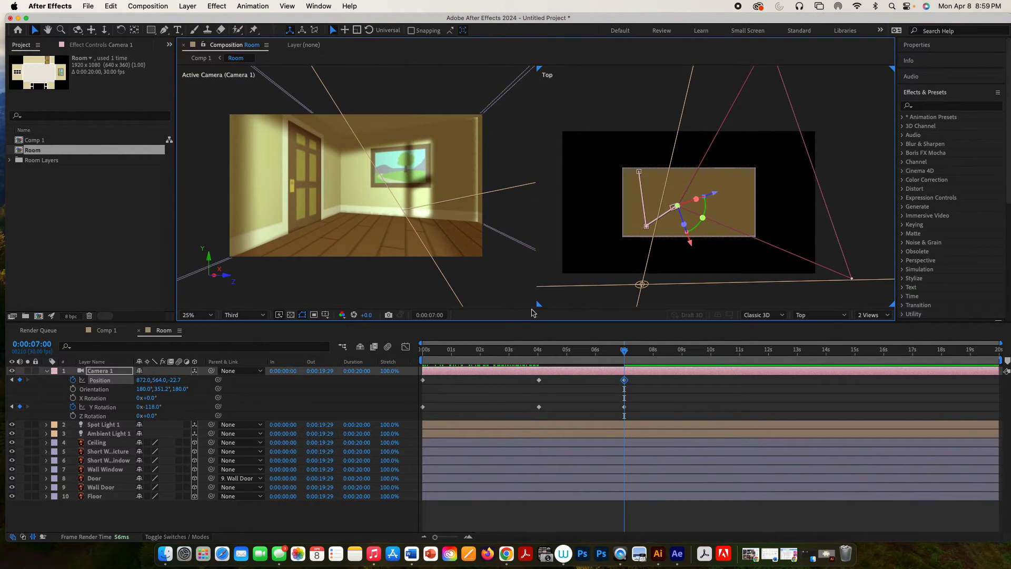
pyautogui.moveTo(152, 407); pyautogui.dragTo(146, 407)
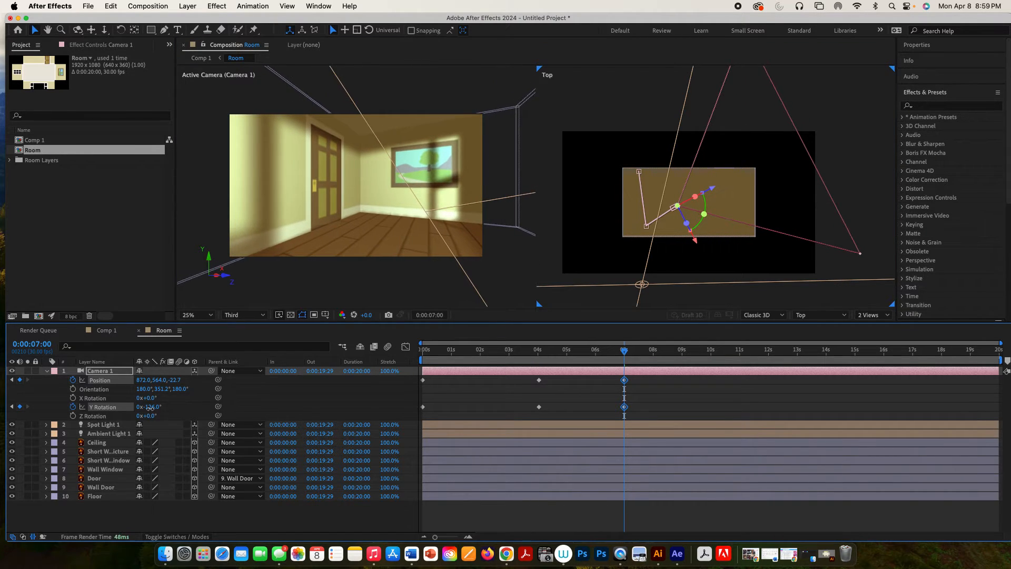
pyautogui.moveTo(625, 352)
pyautogui.mouseDown()
pyautogui.moveTo(397, 351)
pyautogui.moveTo(596, 352)
pyautogui.moveTo(625, 365)
pyautogui.mouseUp()
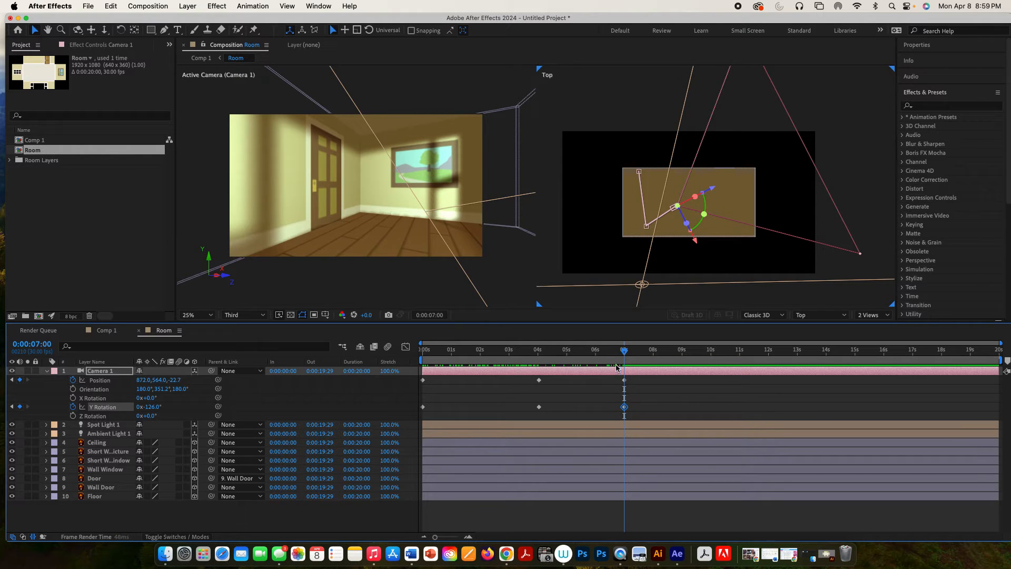
# Save the project under the new name 3D room2.aep in the 3D Room folder.
pyautogui.click(88, 6)
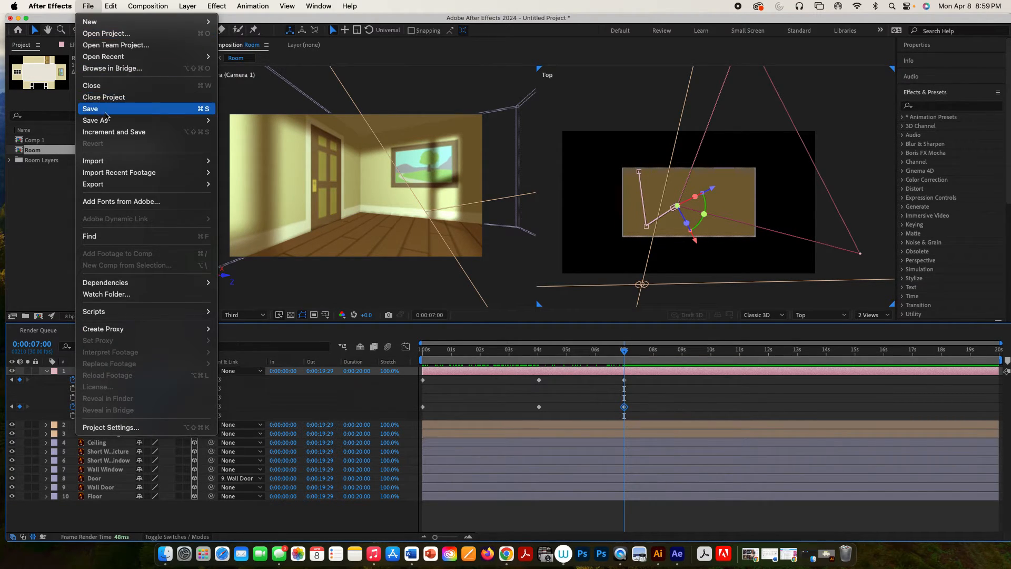
pyautogui.moveTo(108, 124)
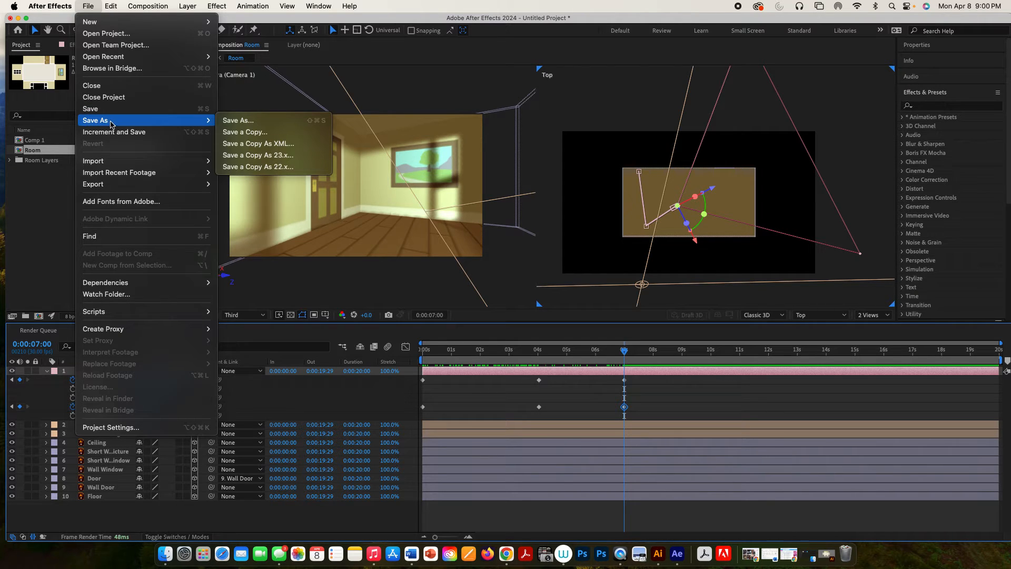
pyautogui.click(238, 120)
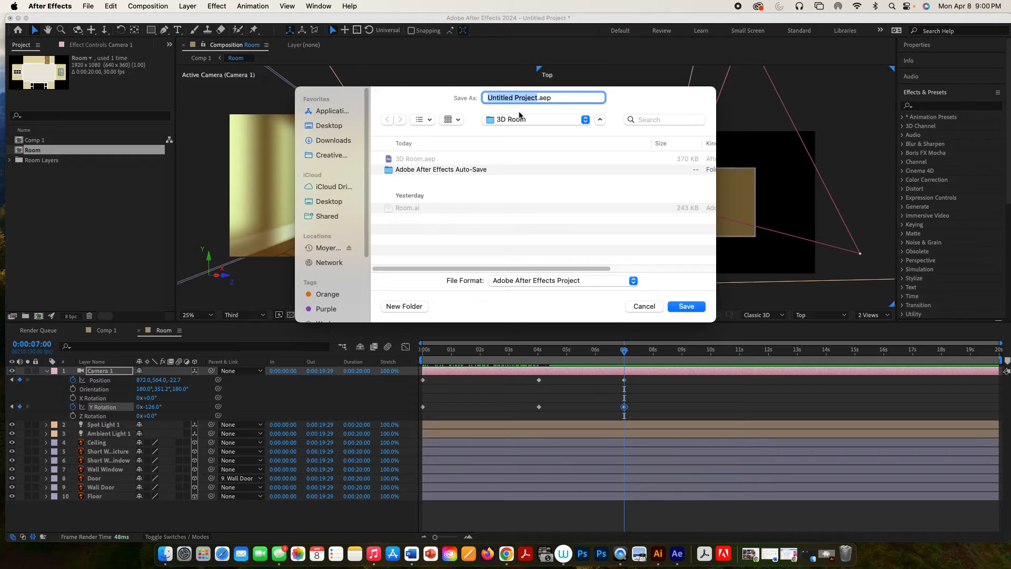
pyautogui.write('3')
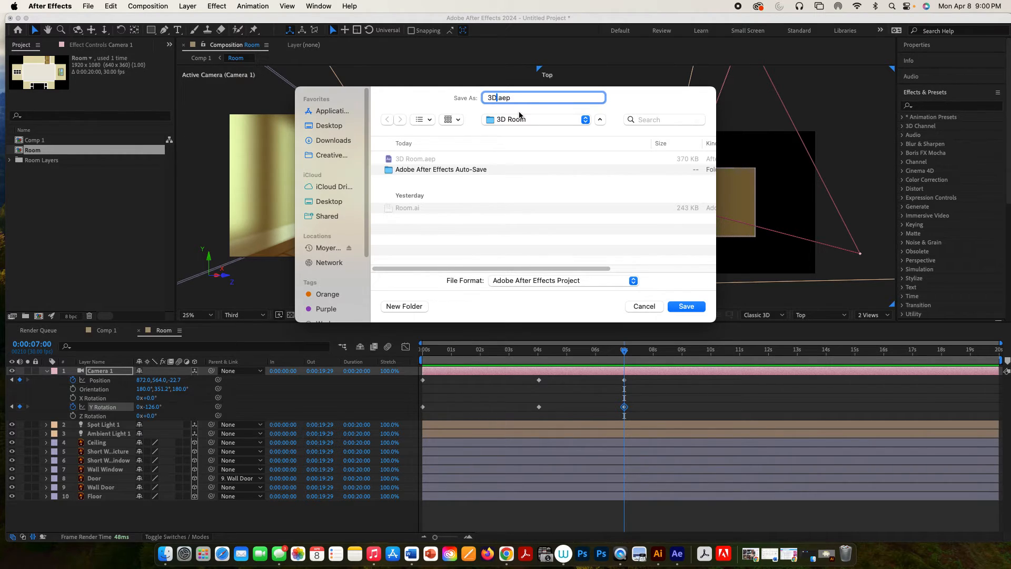
pyautogui.write('D room2')
pyautogui.click(680, 307)
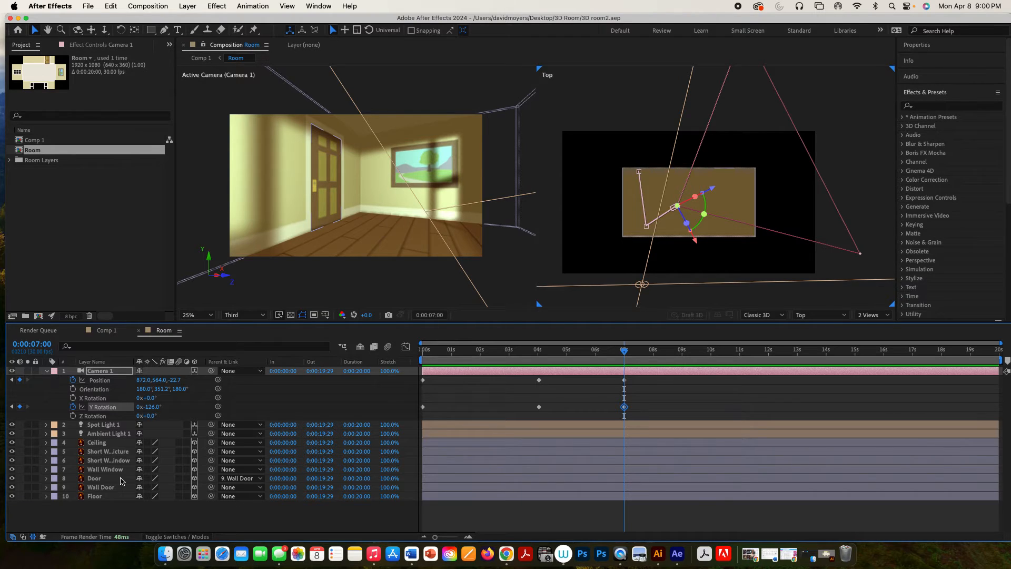
# Move the Door layer's anchor point to the door's hinge edge in the Top view.
pyautogui.click(121, 480)
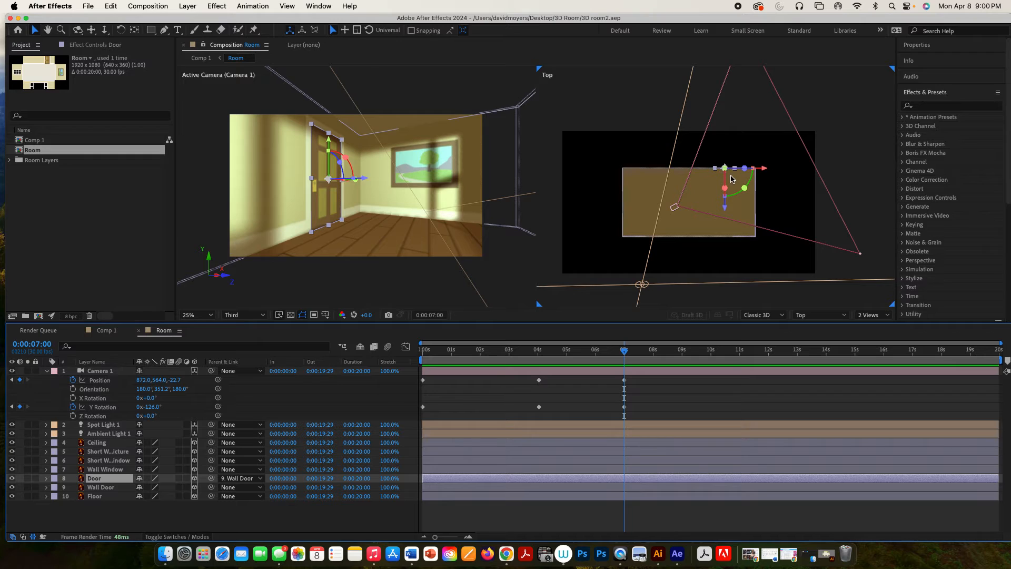
pyautogui.scroll(4, 731, 179)
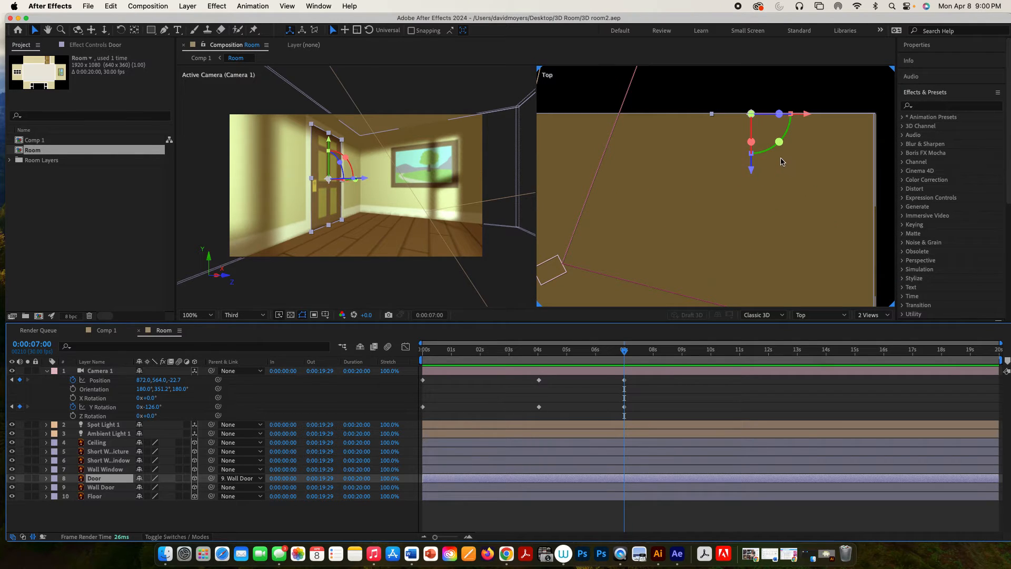
pyautogui.moveTo(782, 162); pyautogui.dragTo(755, 267)
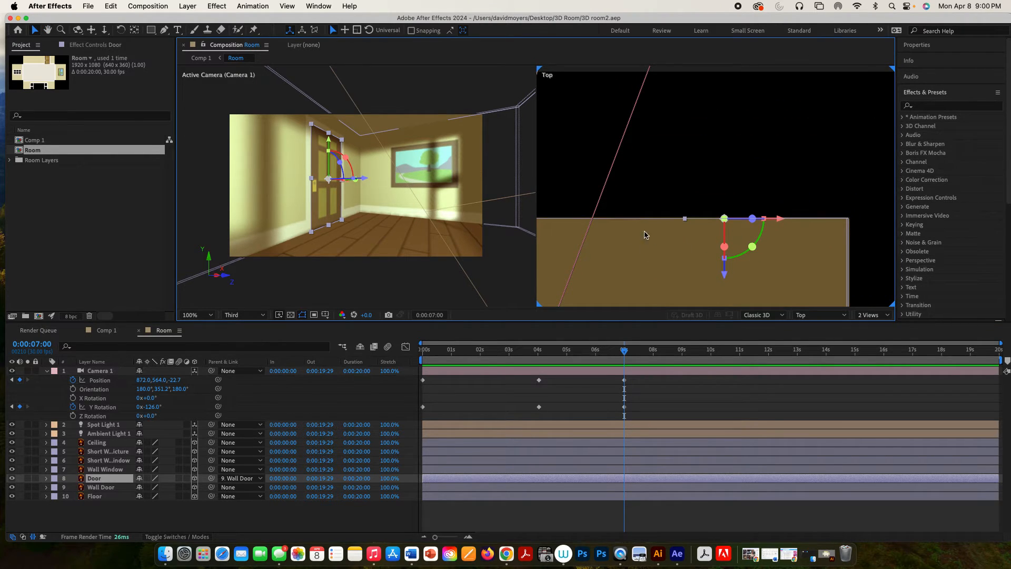
pyautogui.scroll(2, 726, 223)
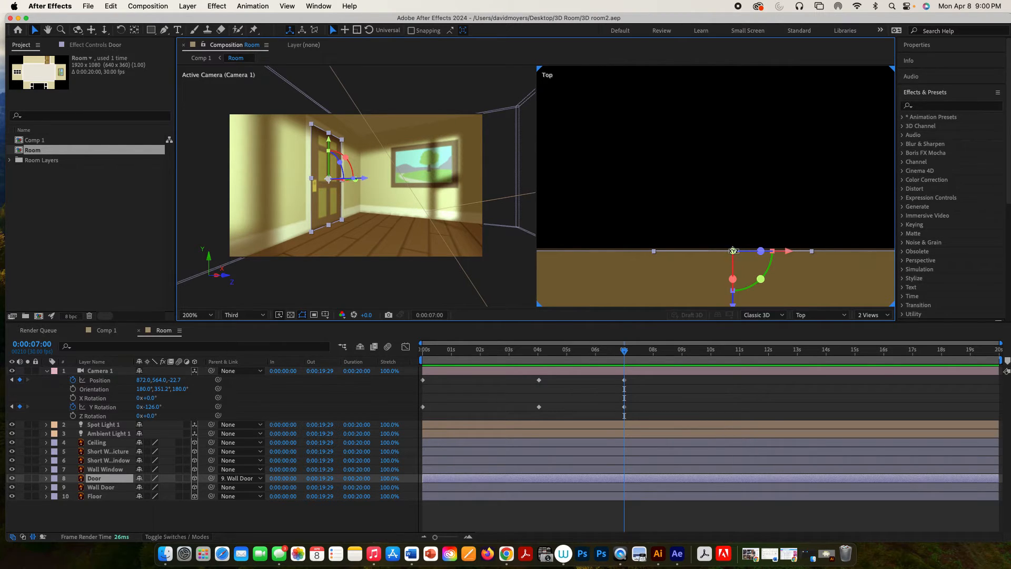
pyautogui.moveTo(732, 252); pyautogui.dragTo(763, 252)
pyautogui.press('super+z')
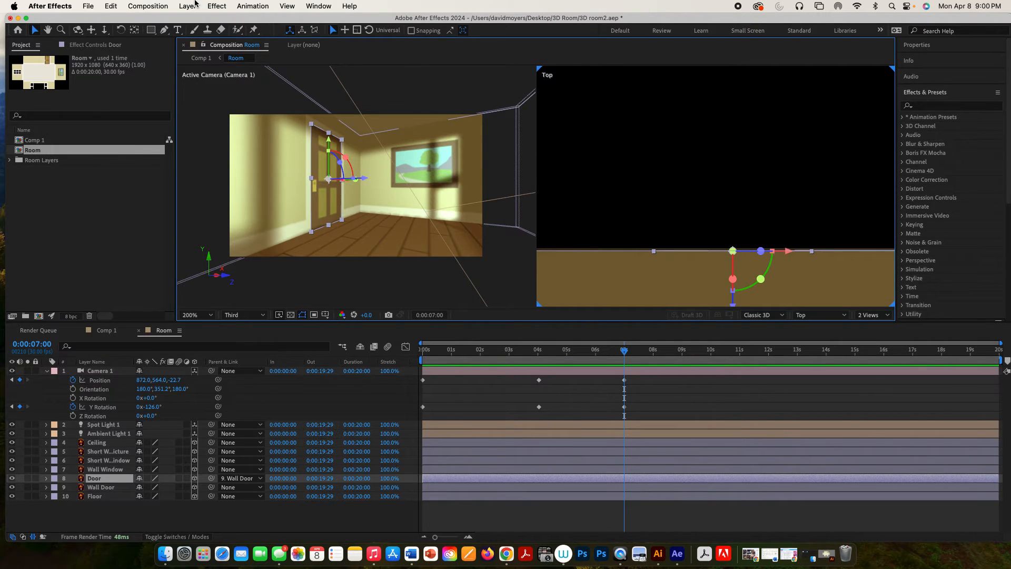
pyautogui.press('y')
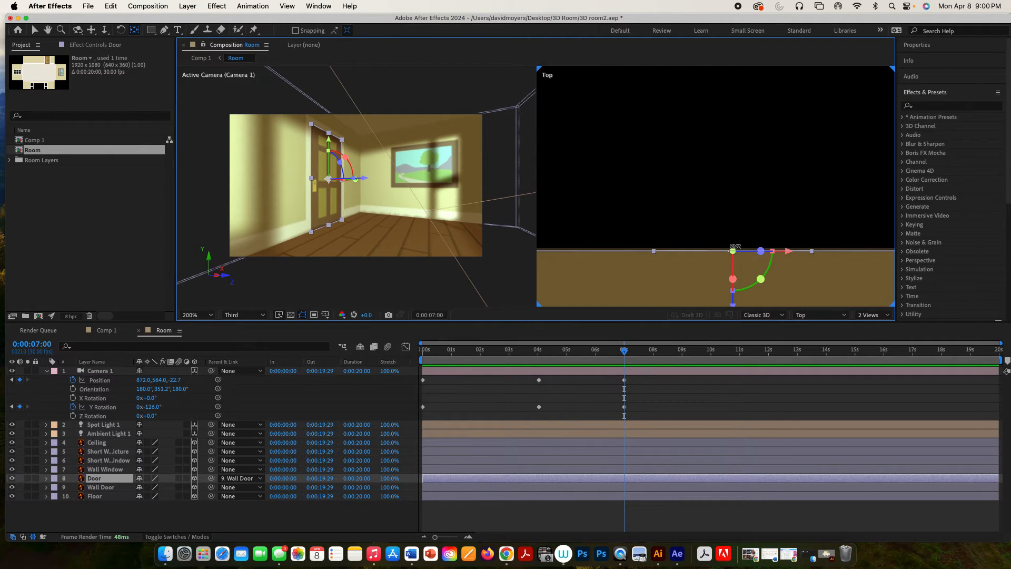
pyautogui.moveTo(734, 249); pyautogui.dragTo(812, 248)
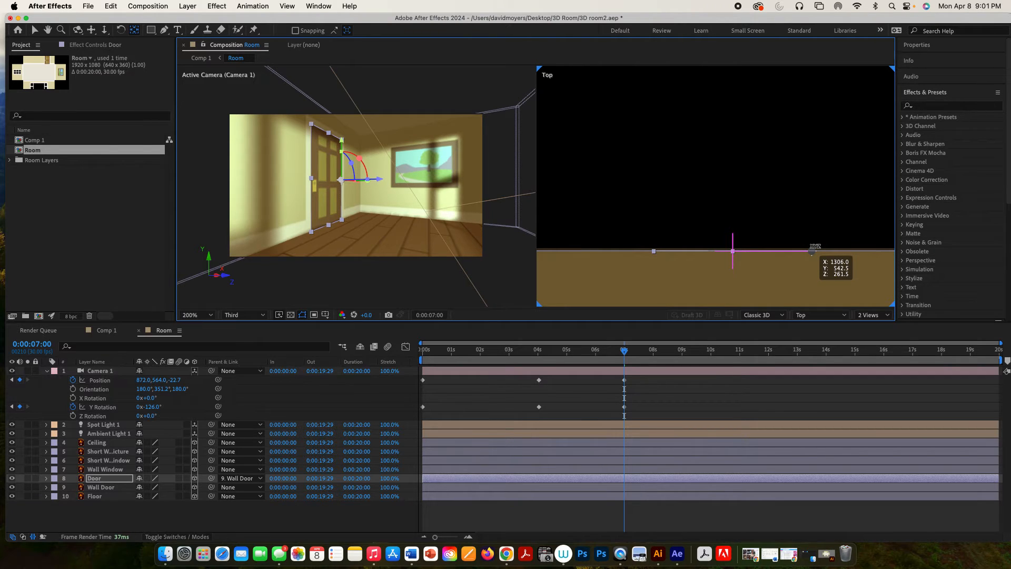
pyautogui.moveTo(812, 251); pyautogui.dragTo(812, 252)
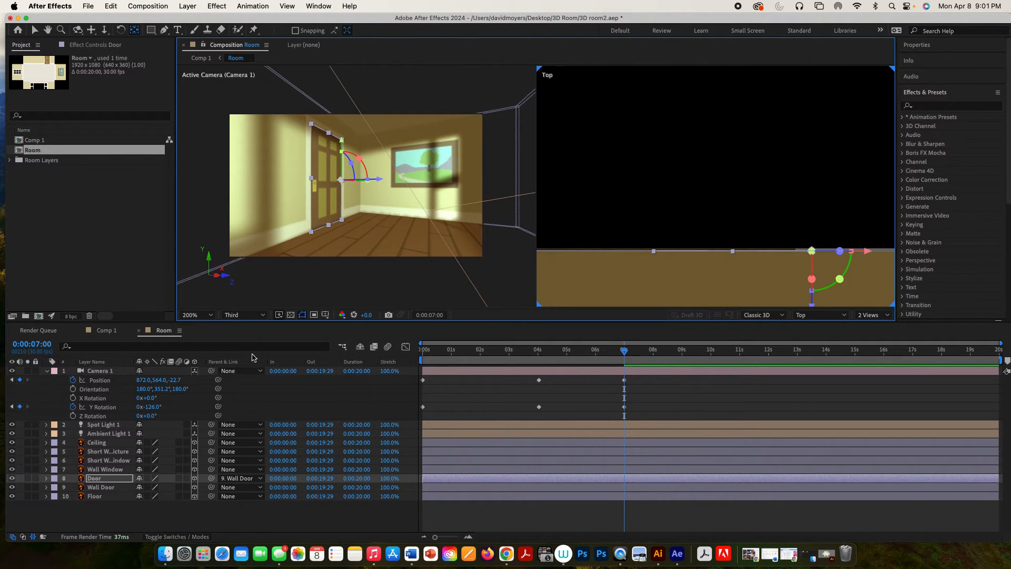
# Keyframe the Door layer's Y Rotation at 0° at 0:00:07:00 and -40° at 0:00:09:29 to swing it open.
pyautogui.click(110, 480)
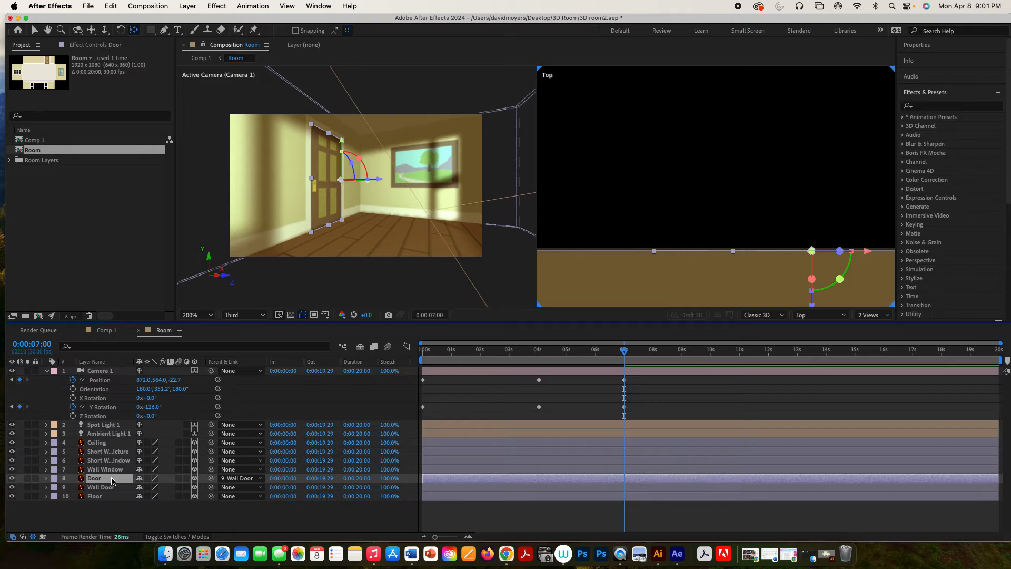
pyautogui.press('r')
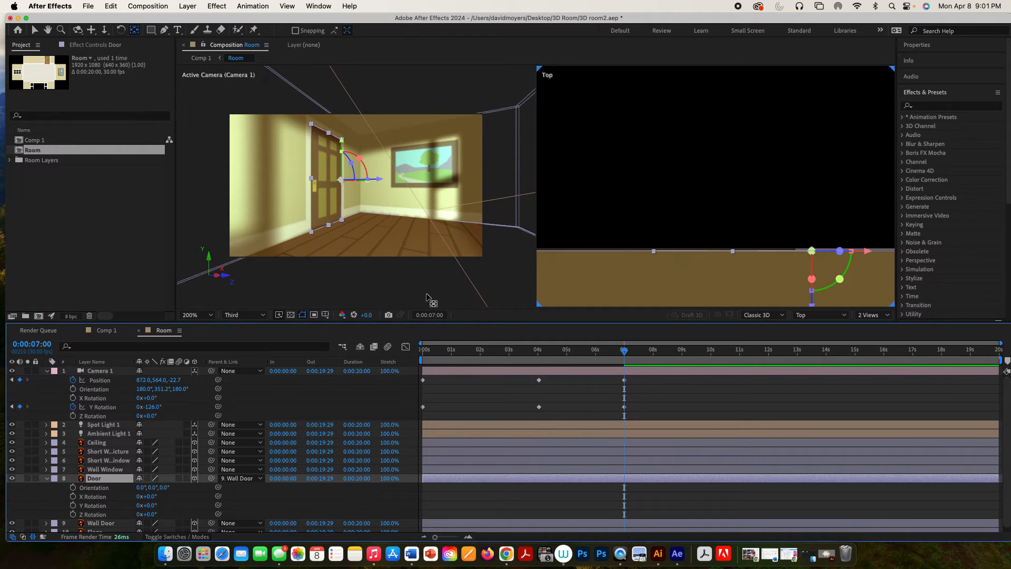
pyautogui.press('v')
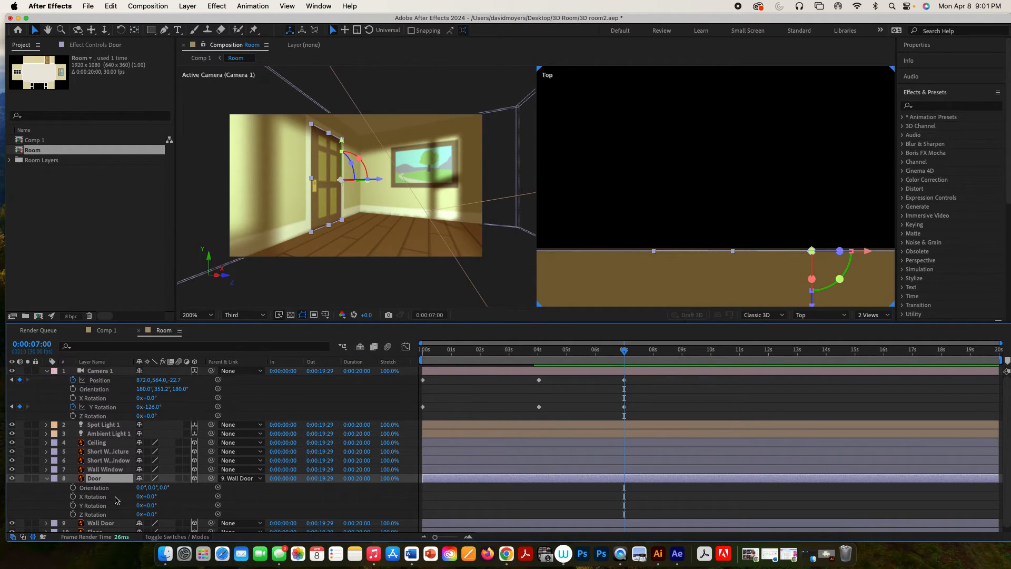
pyautogui.click(74, 505)
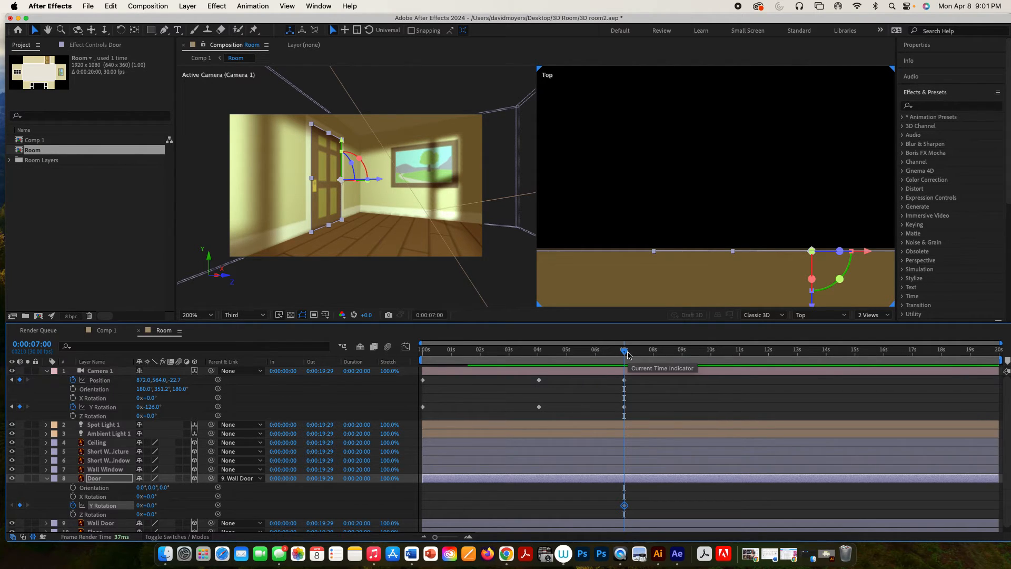
pyautogui.click(629, 351)
pyautogui.moveTo(646, 353); pyautogui.dragTo(711, 353)
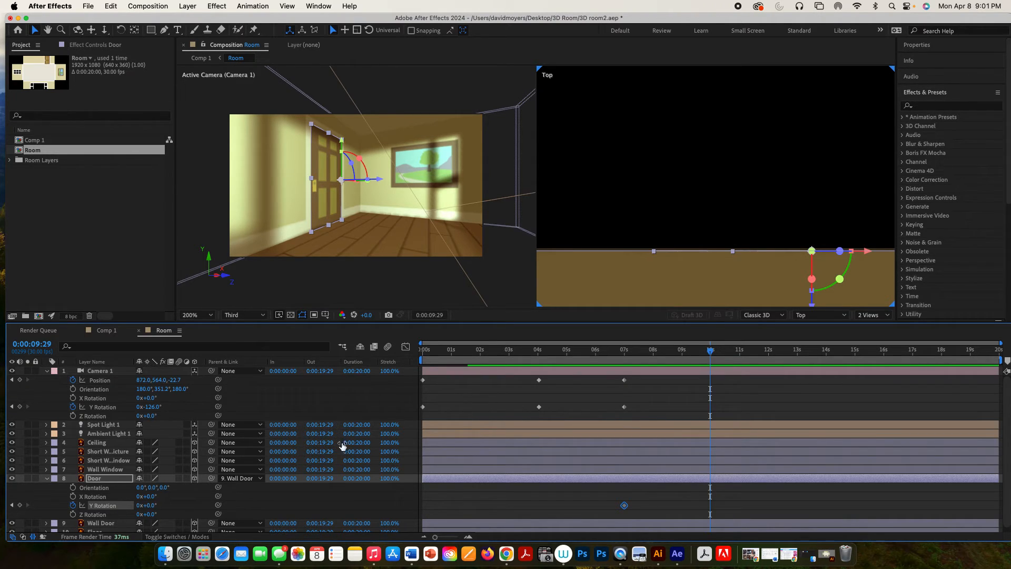
pyautogui.moveTo(151, 502); pyautogui.dragTo(110, 507)
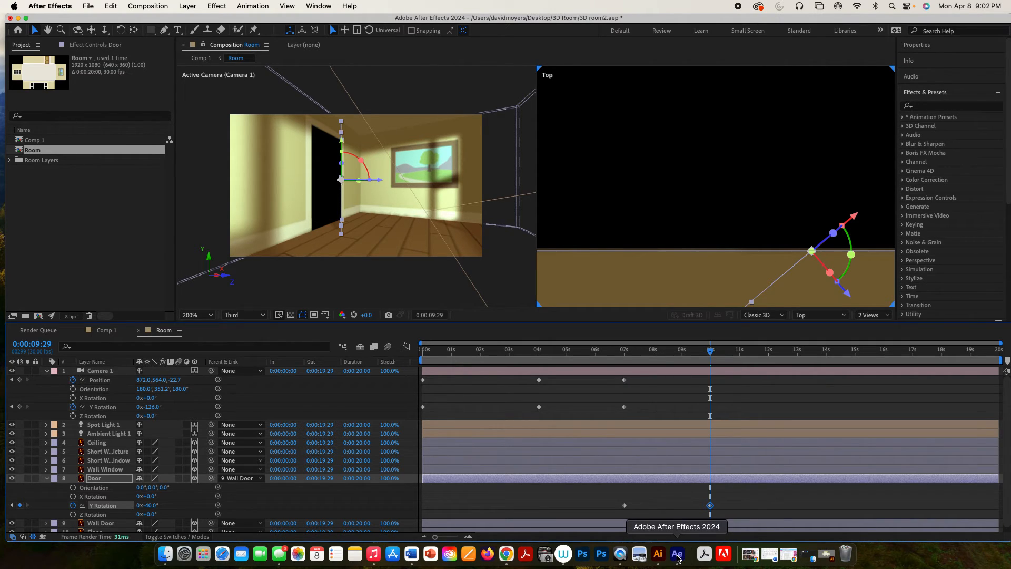
# Quit After Effects and reopen 3D room2.aep from the desktop's 3D Room folder, continuing past the crash repair options.
pyautogui.rightClick(678, 559)
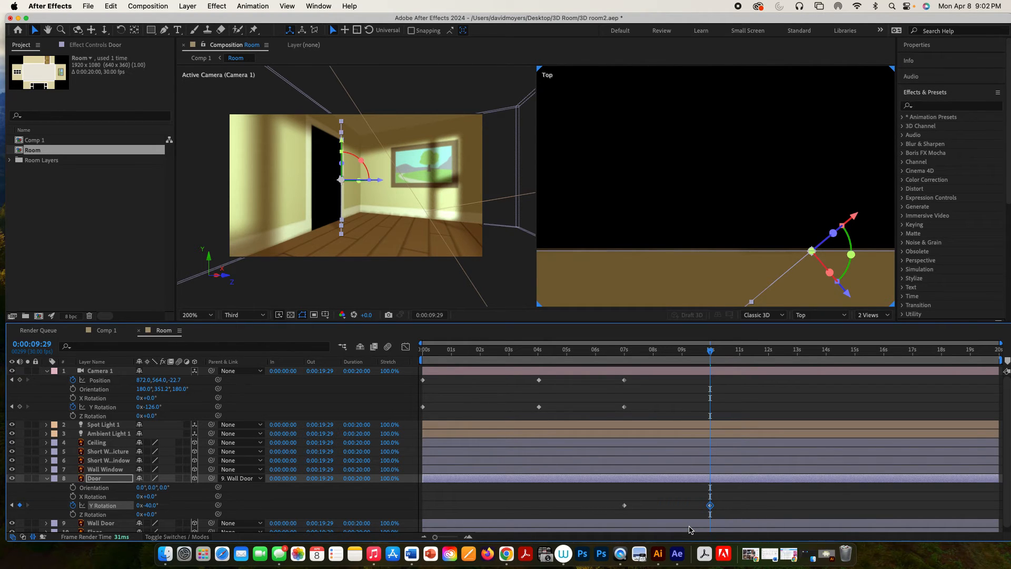
pyautogui.click(476, 462)
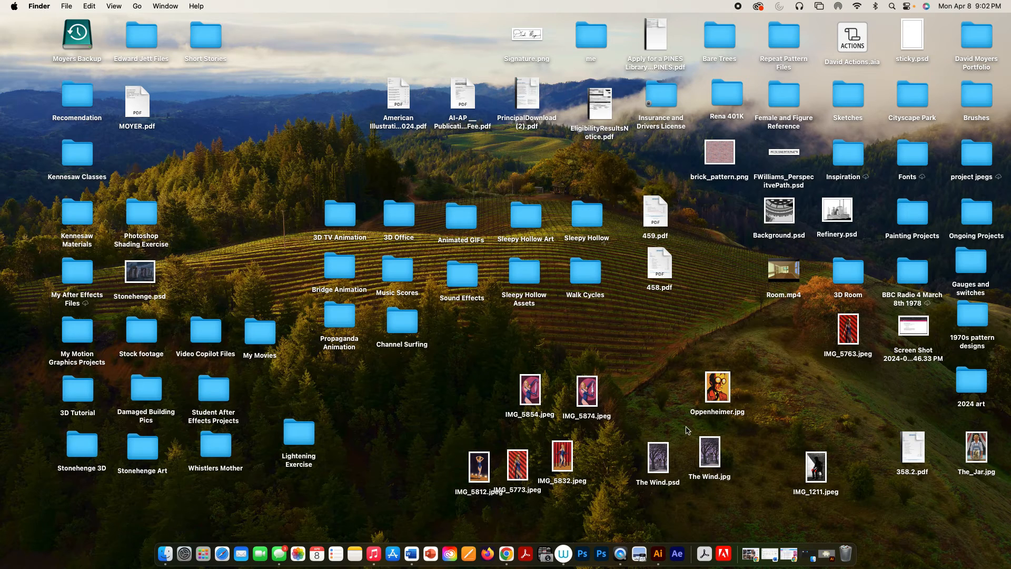
pyautogui.doubleClick(850, 270)
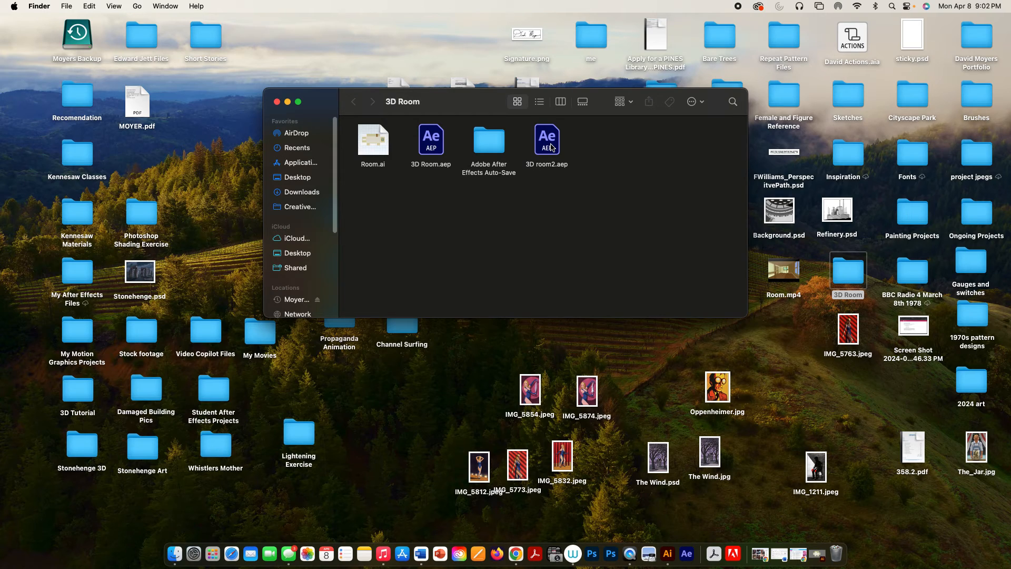
pyautogui.doubleClick(551, 147)
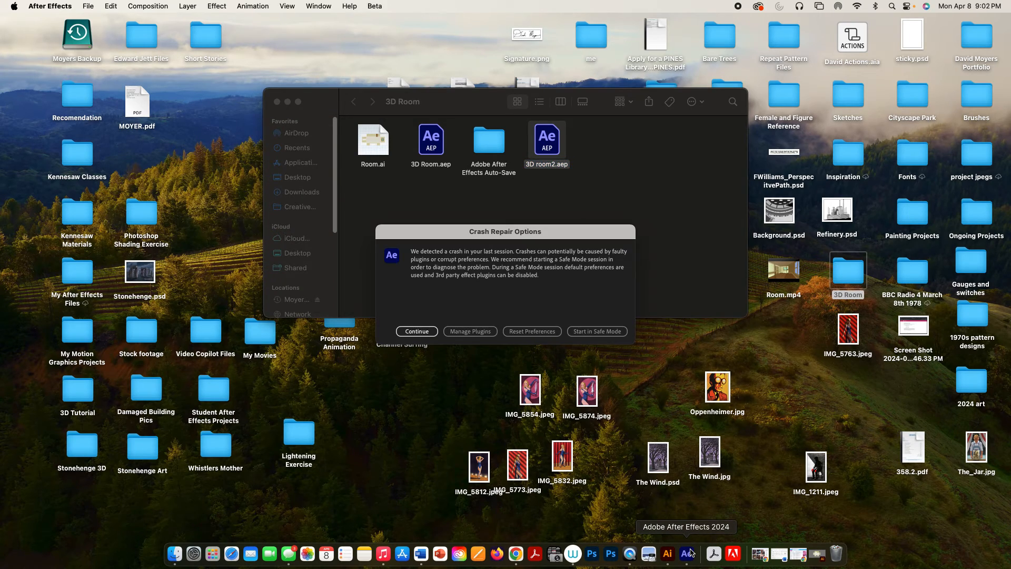
pyautogui.click(428, 331)
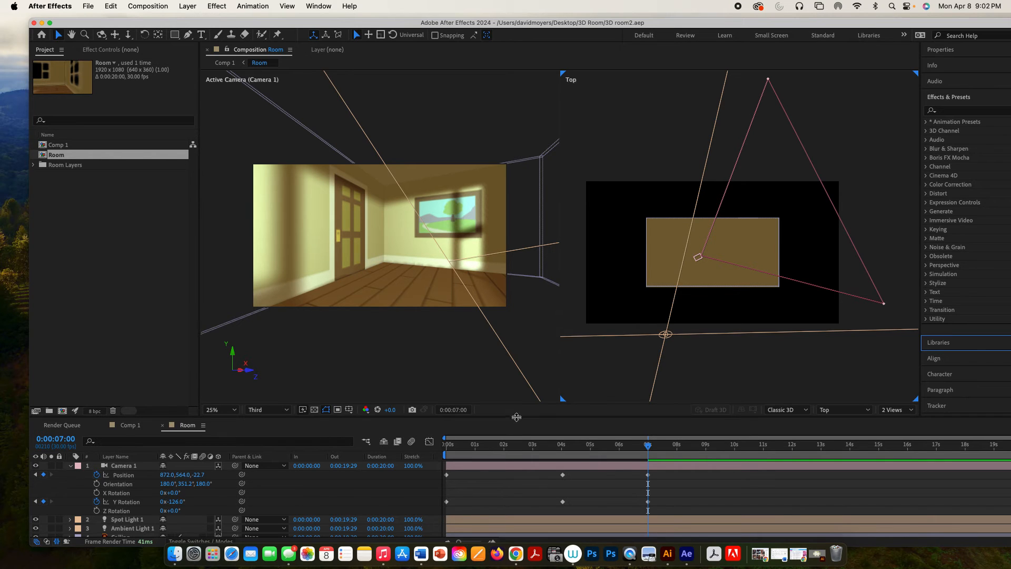
# Enlarge the timeline area and move the Door layer's anchor point to the door's hinge edge in the Top view, at about X 1306, Z 261.5.
pyautogui.moveTo(516, 417); pyautogui.dragTo(501, 335)
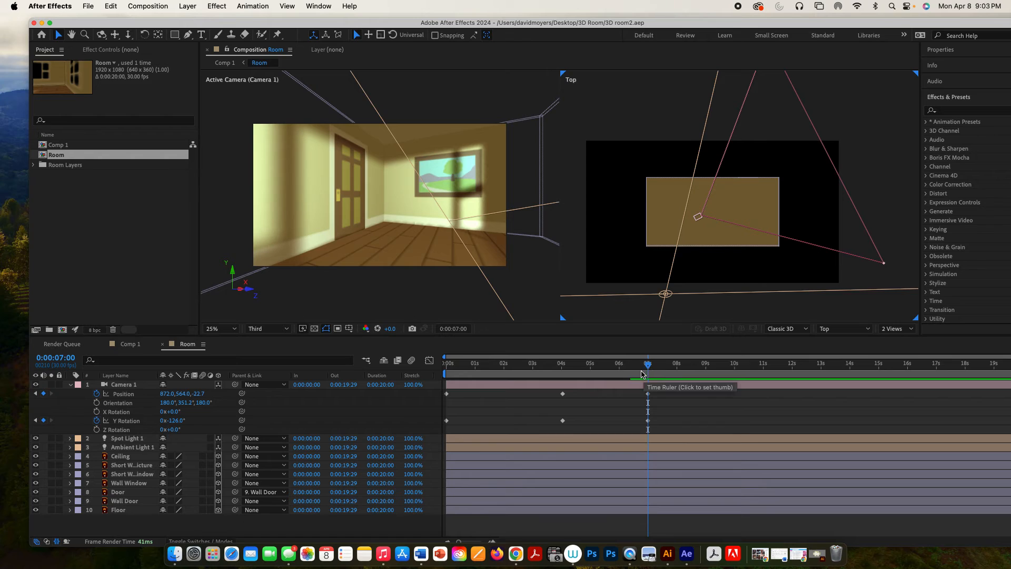
pyautogui.click(148, 494)
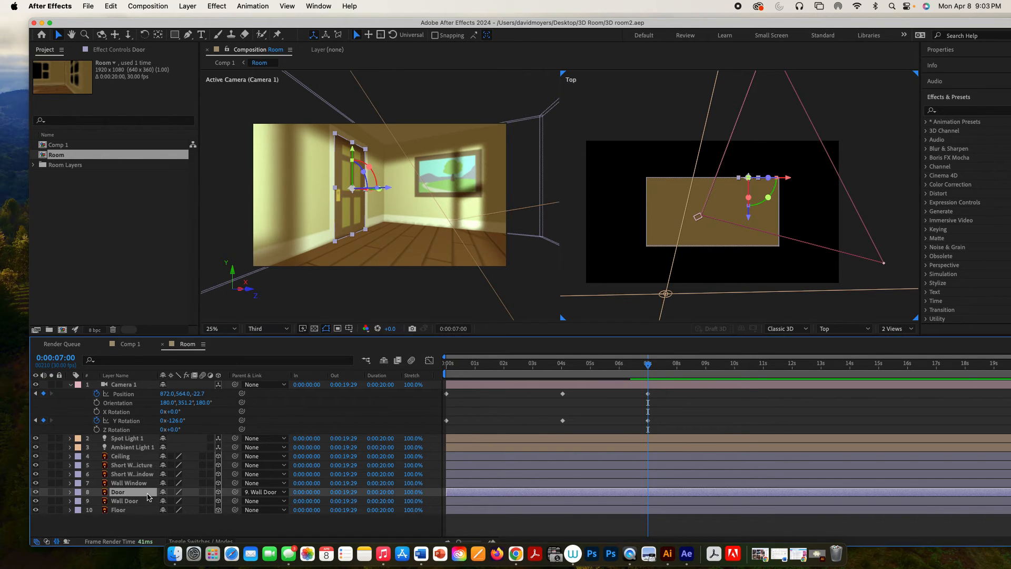
pyautogui.scroll(4, 756, 194)
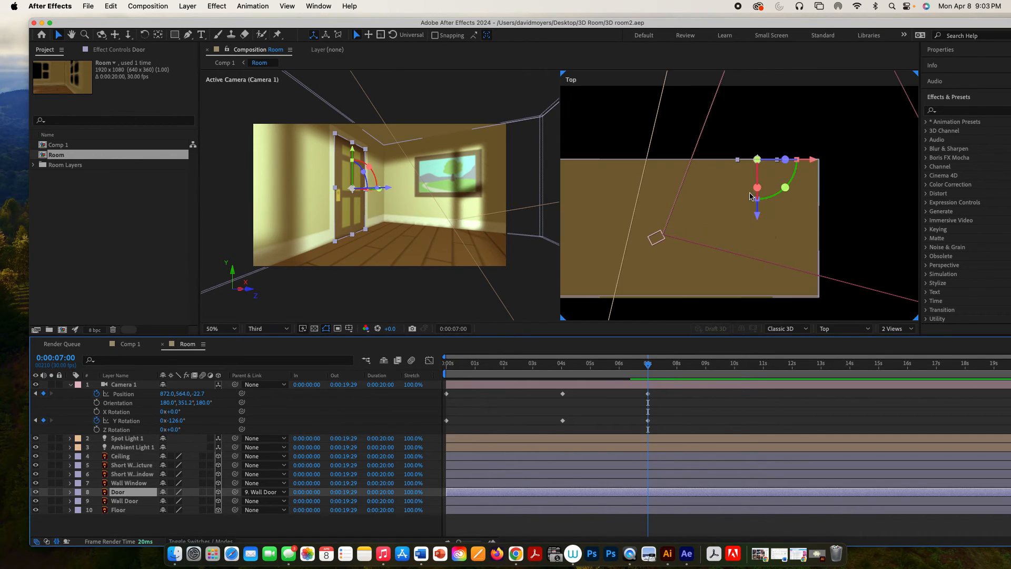
pyautogui.press('h')
pyautogui.moveTo(790, 136); pyautogui.dragTo(743, 234)
pyautogui.press('v')
pyautogui.scroll(2, 742, 233)
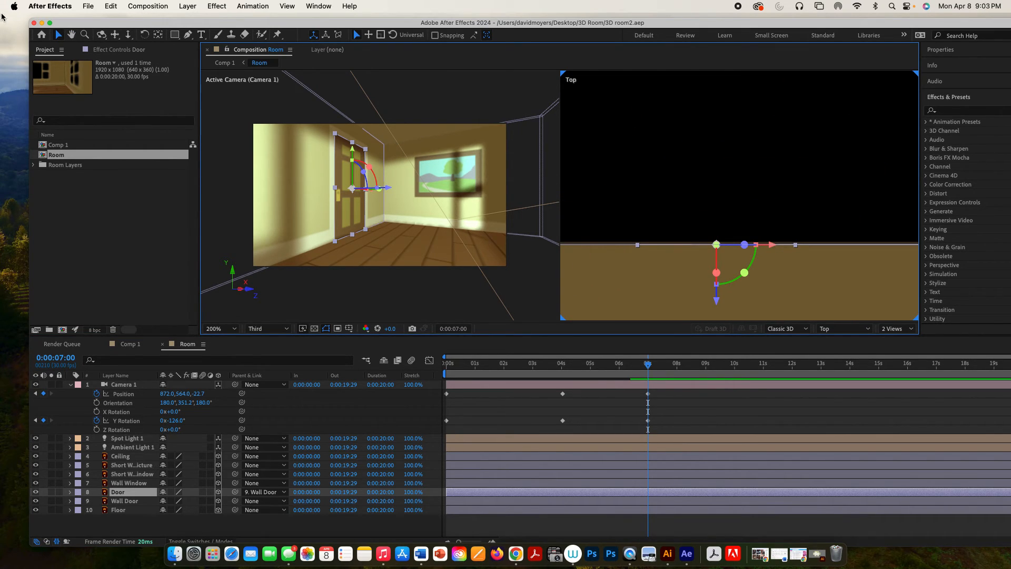
pyautogui.click(158, 36)
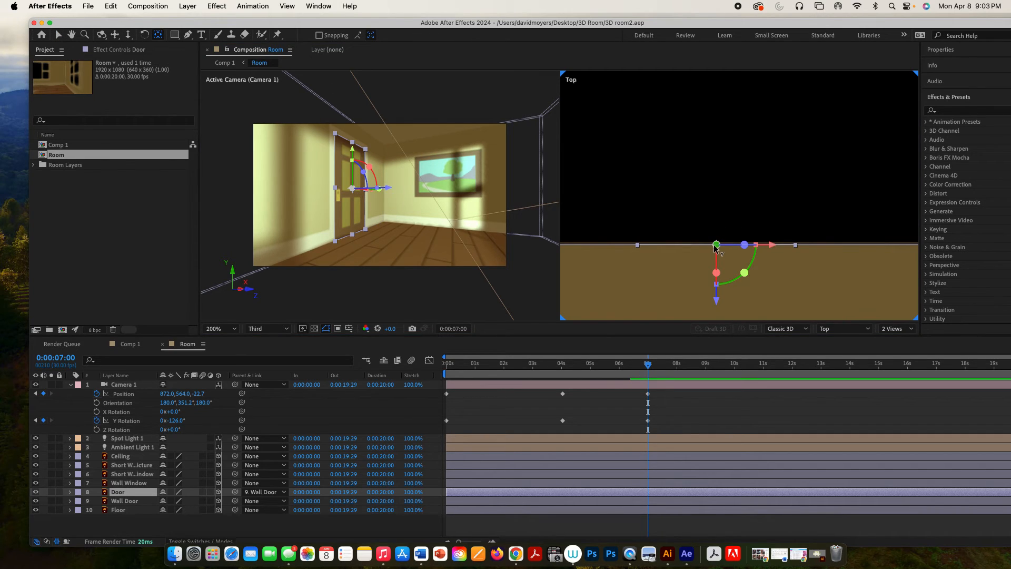
pyautogui.moveTo(716, 244); pyautogui.dragTo(797, 243)
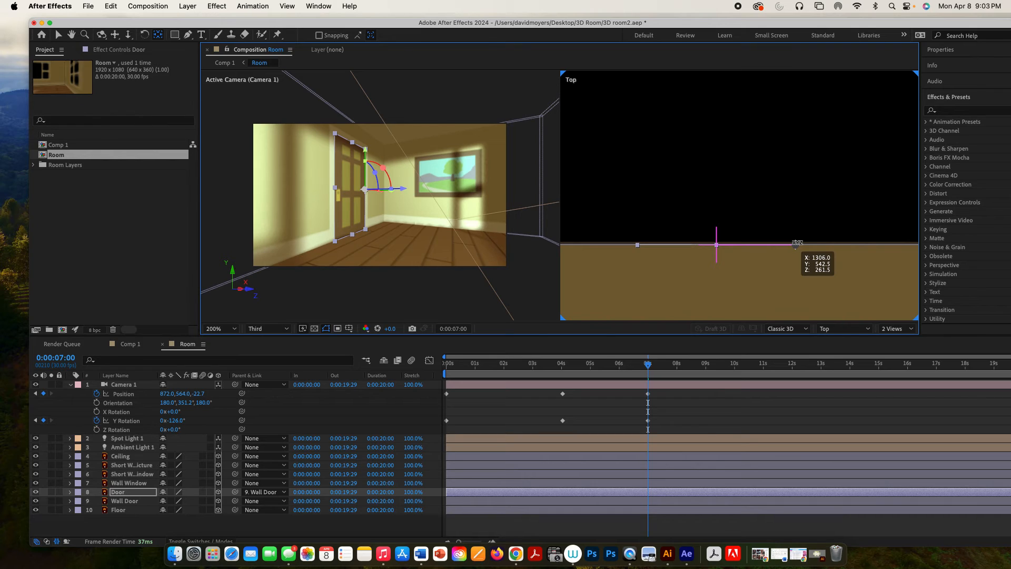
pyautogui.moveTo(797, 243); pyautogui.dragTo(797, 243)
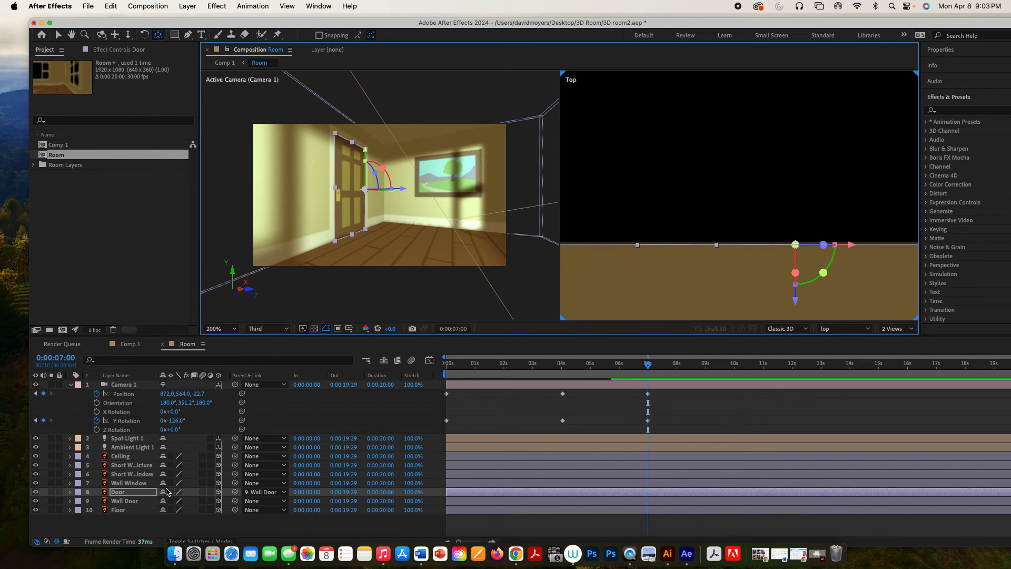
# Keyframe the Door layer's Y Rotation at 0° at 0:00:07:00 and -120° at 0:00:10:00, saving the project between the two keyframes.
pyautogui.press('r')
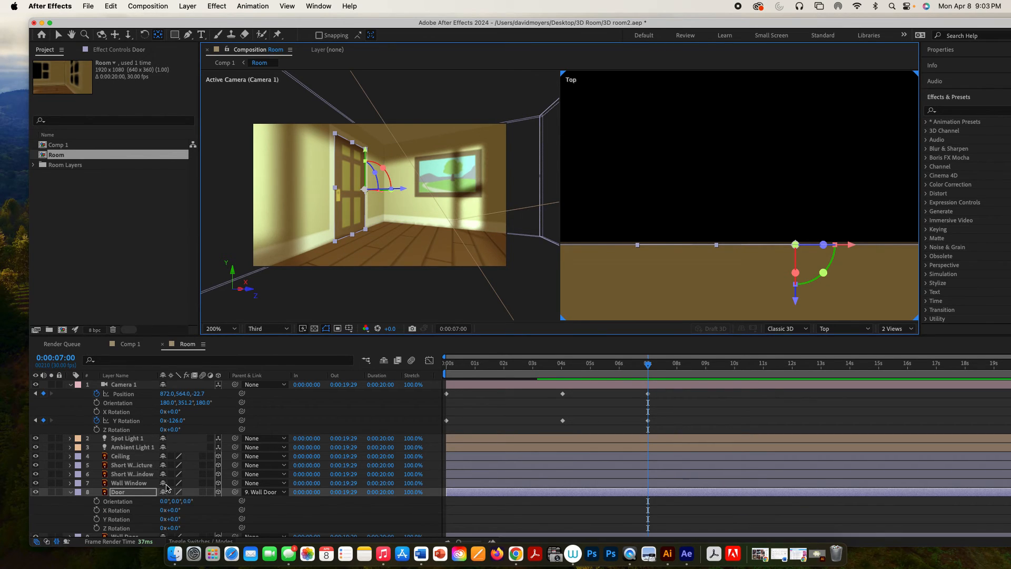
pyautogui.click(97, 520)
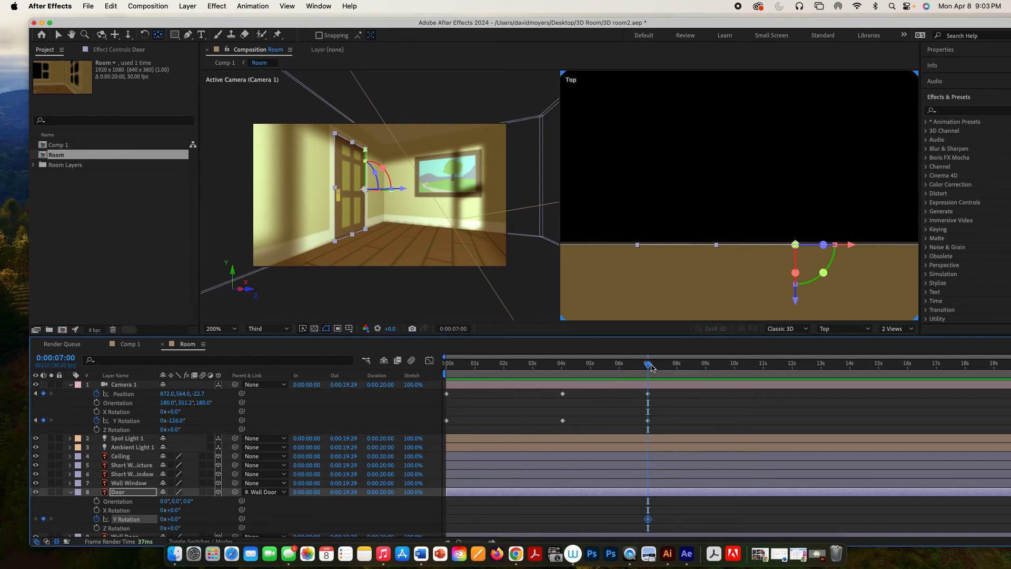
pyautogui.moveTo(651, 367); pyautogui.dragTo(737, 374)
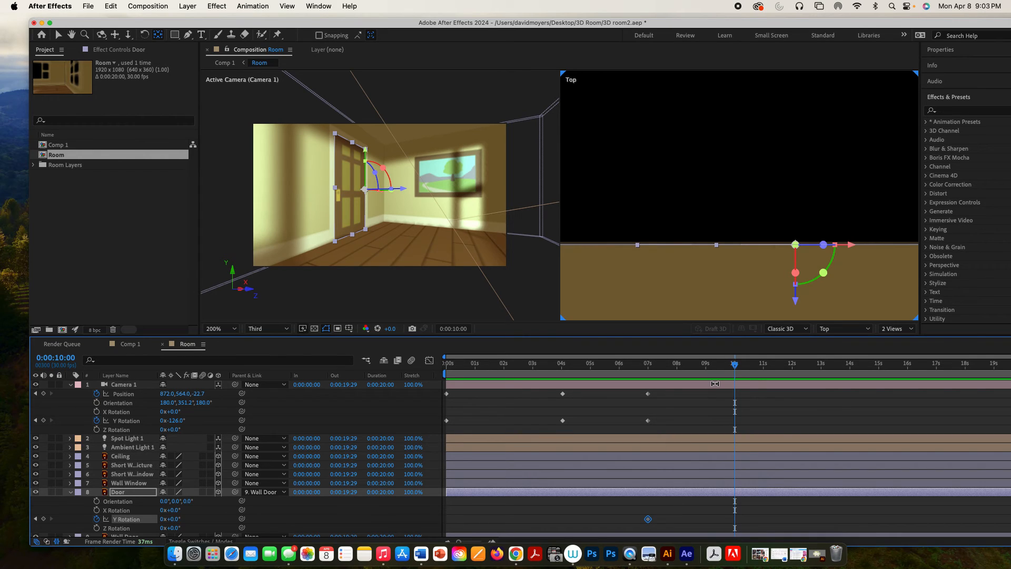
pyautogui.press('super+s')
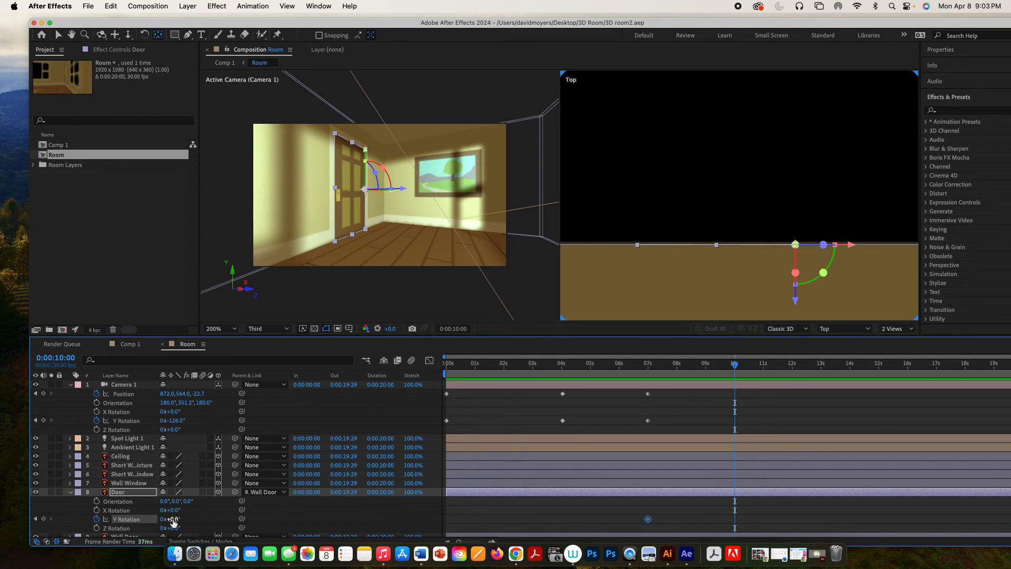
pyautogui.moveTo(173, 519); pyautogui.dragTo(105, 518)
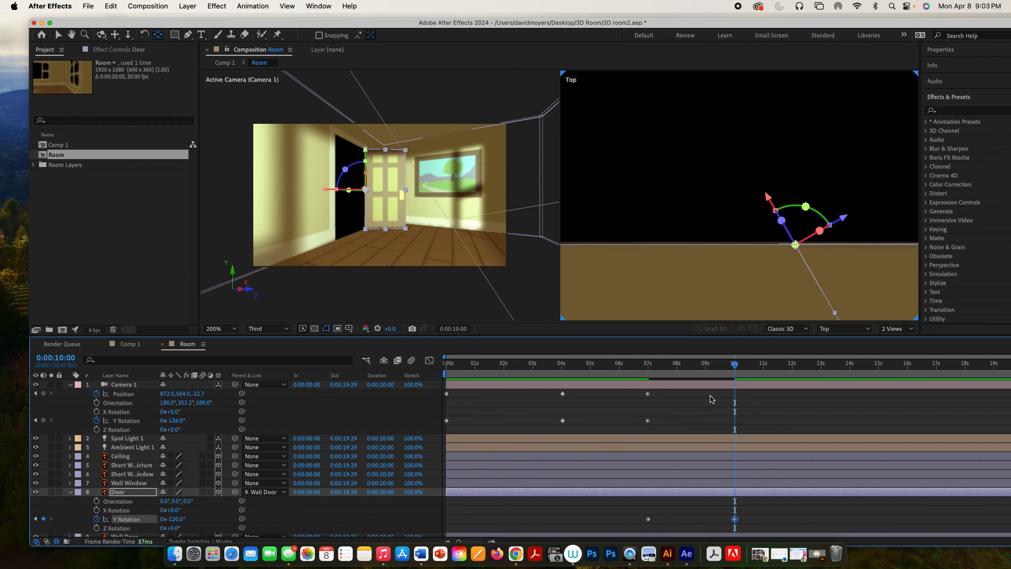
# Preview the camera move and door swing in the Room composition from the start, and return to 0:00:00:00.
pyautogui.moveTo(736, 365); pyautogui.dragTo(426, 380)
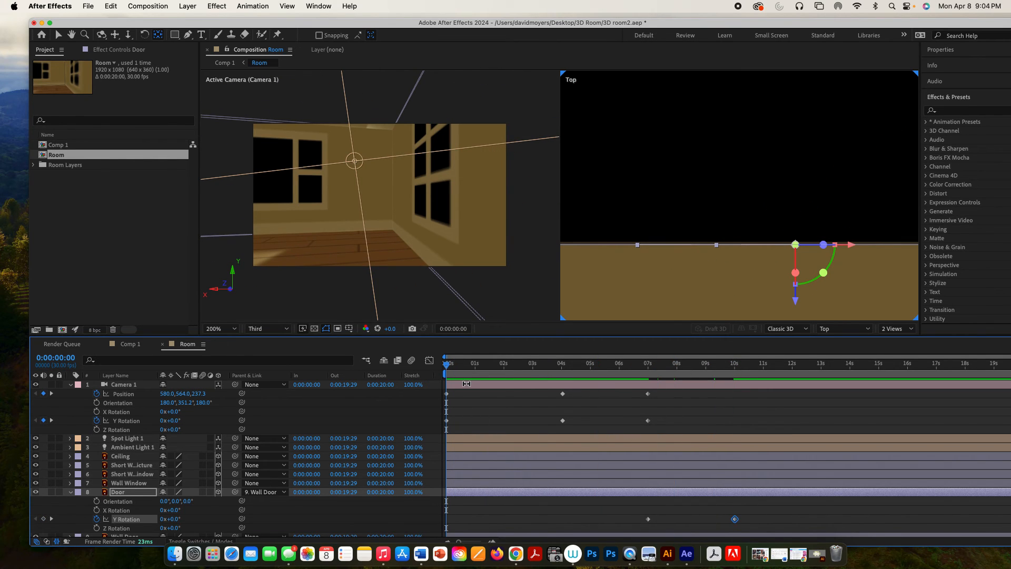
pyautogui.press('space')
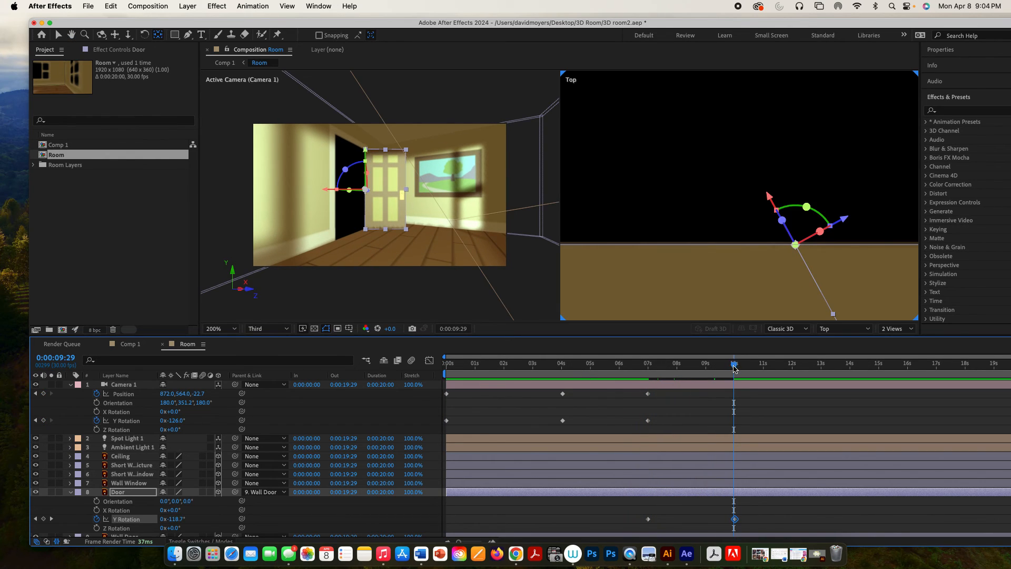
pyautogui.moveTo(735, 367); pyautogui.dragTo(436, 377)
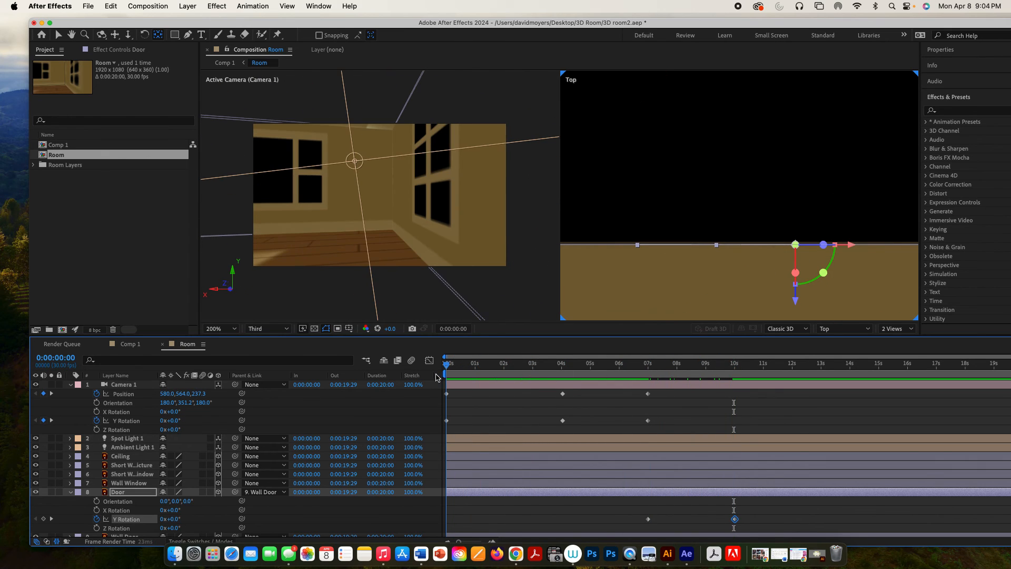
# Play back the animation in Comp 1 and set that composition's preview resolution to Full.
pyautogui.click(131, 345)
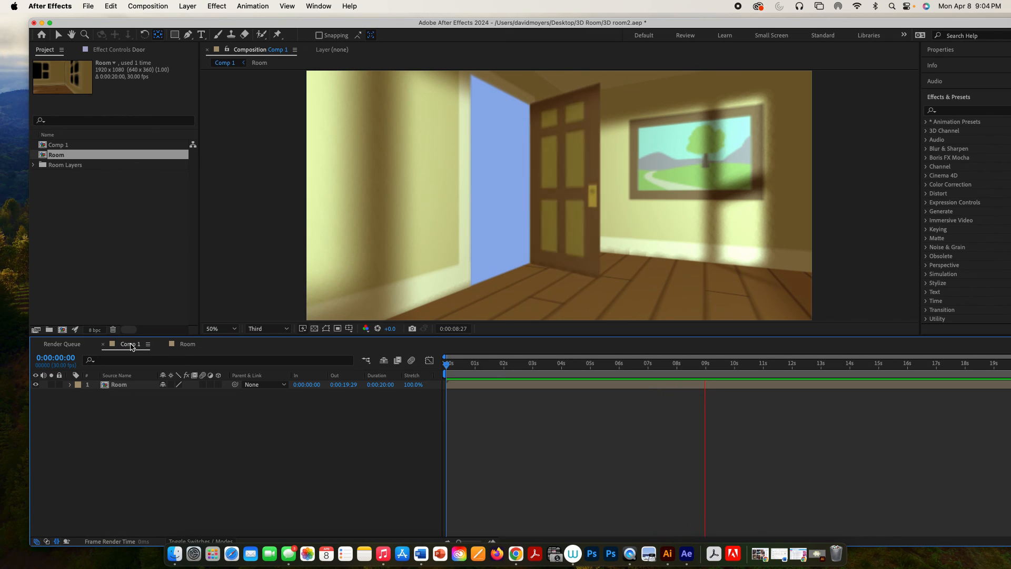
pyautogui.press('space')
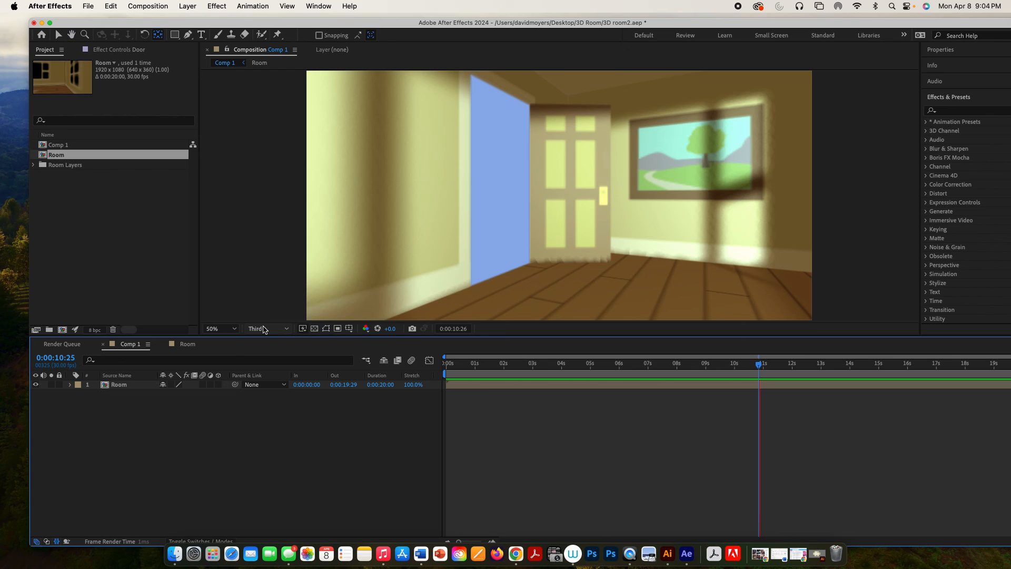
pyautogui.click(265, 328)
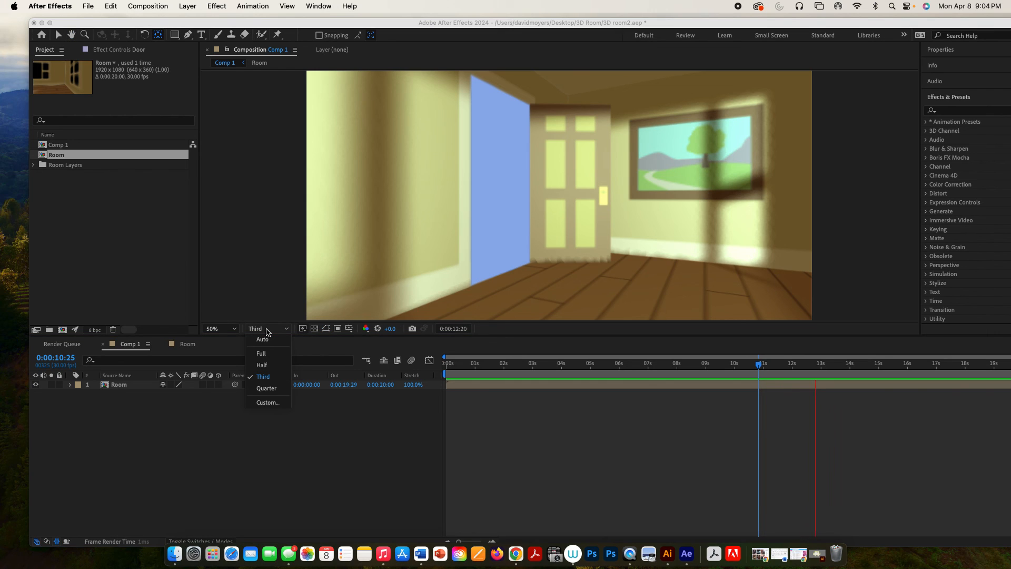
pyautogui.click(261, 353)
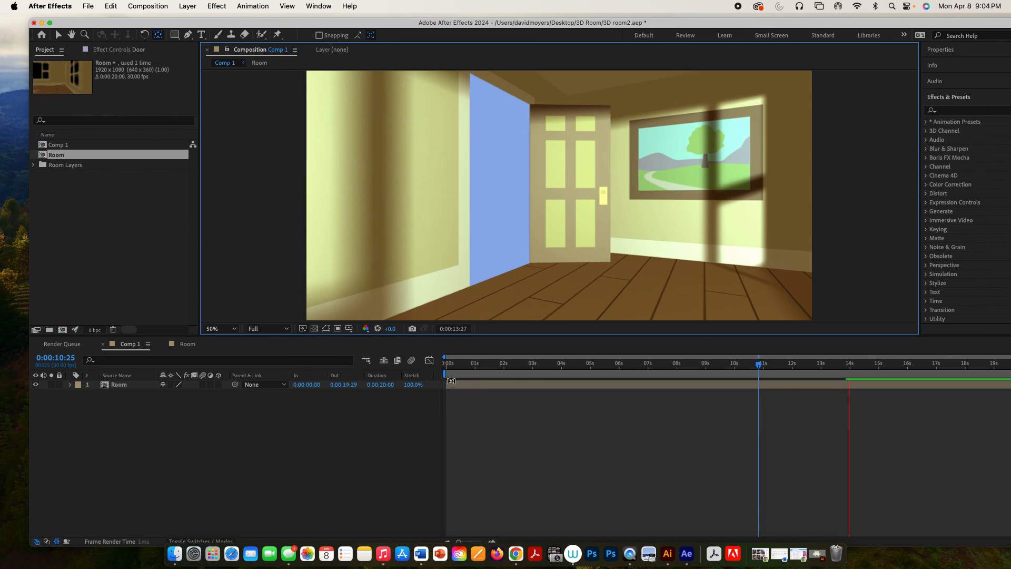